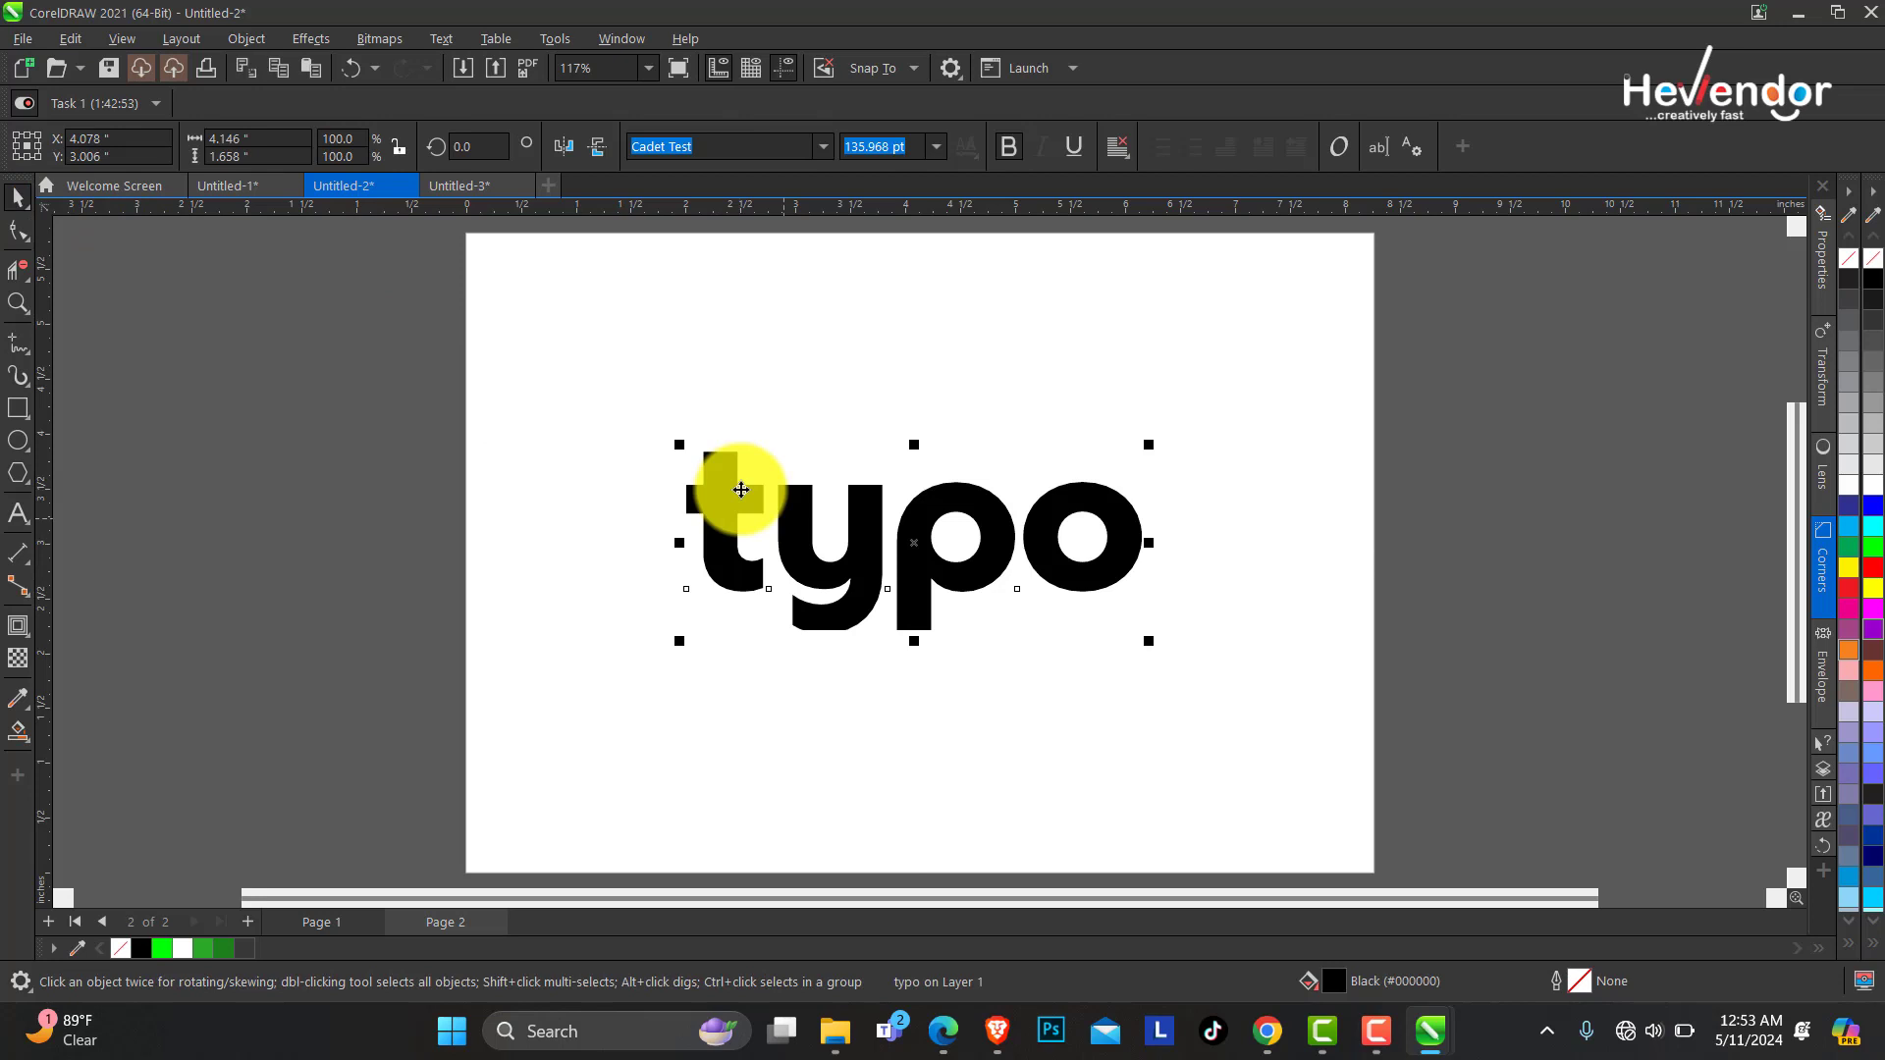
Break the "typo" text object apart into separate letters.
click(17, 302)
click(786, 488)
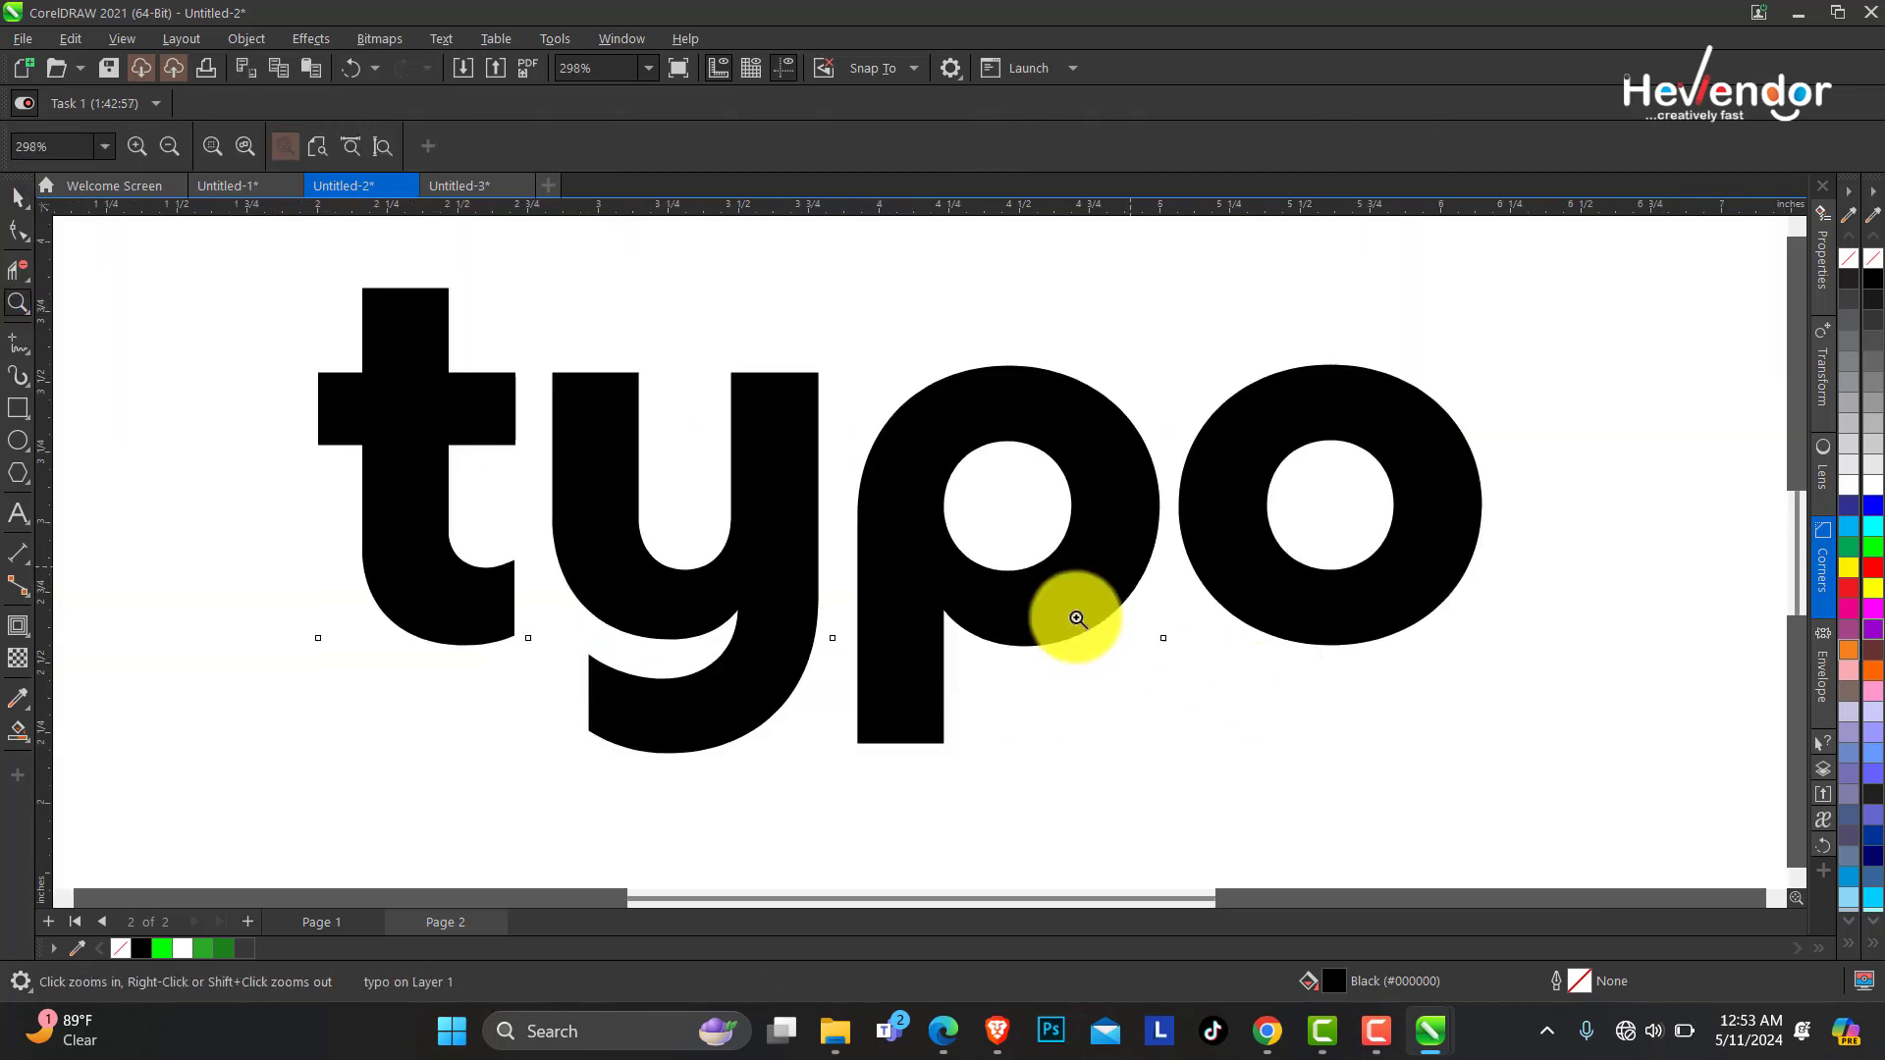
click(19, 199)
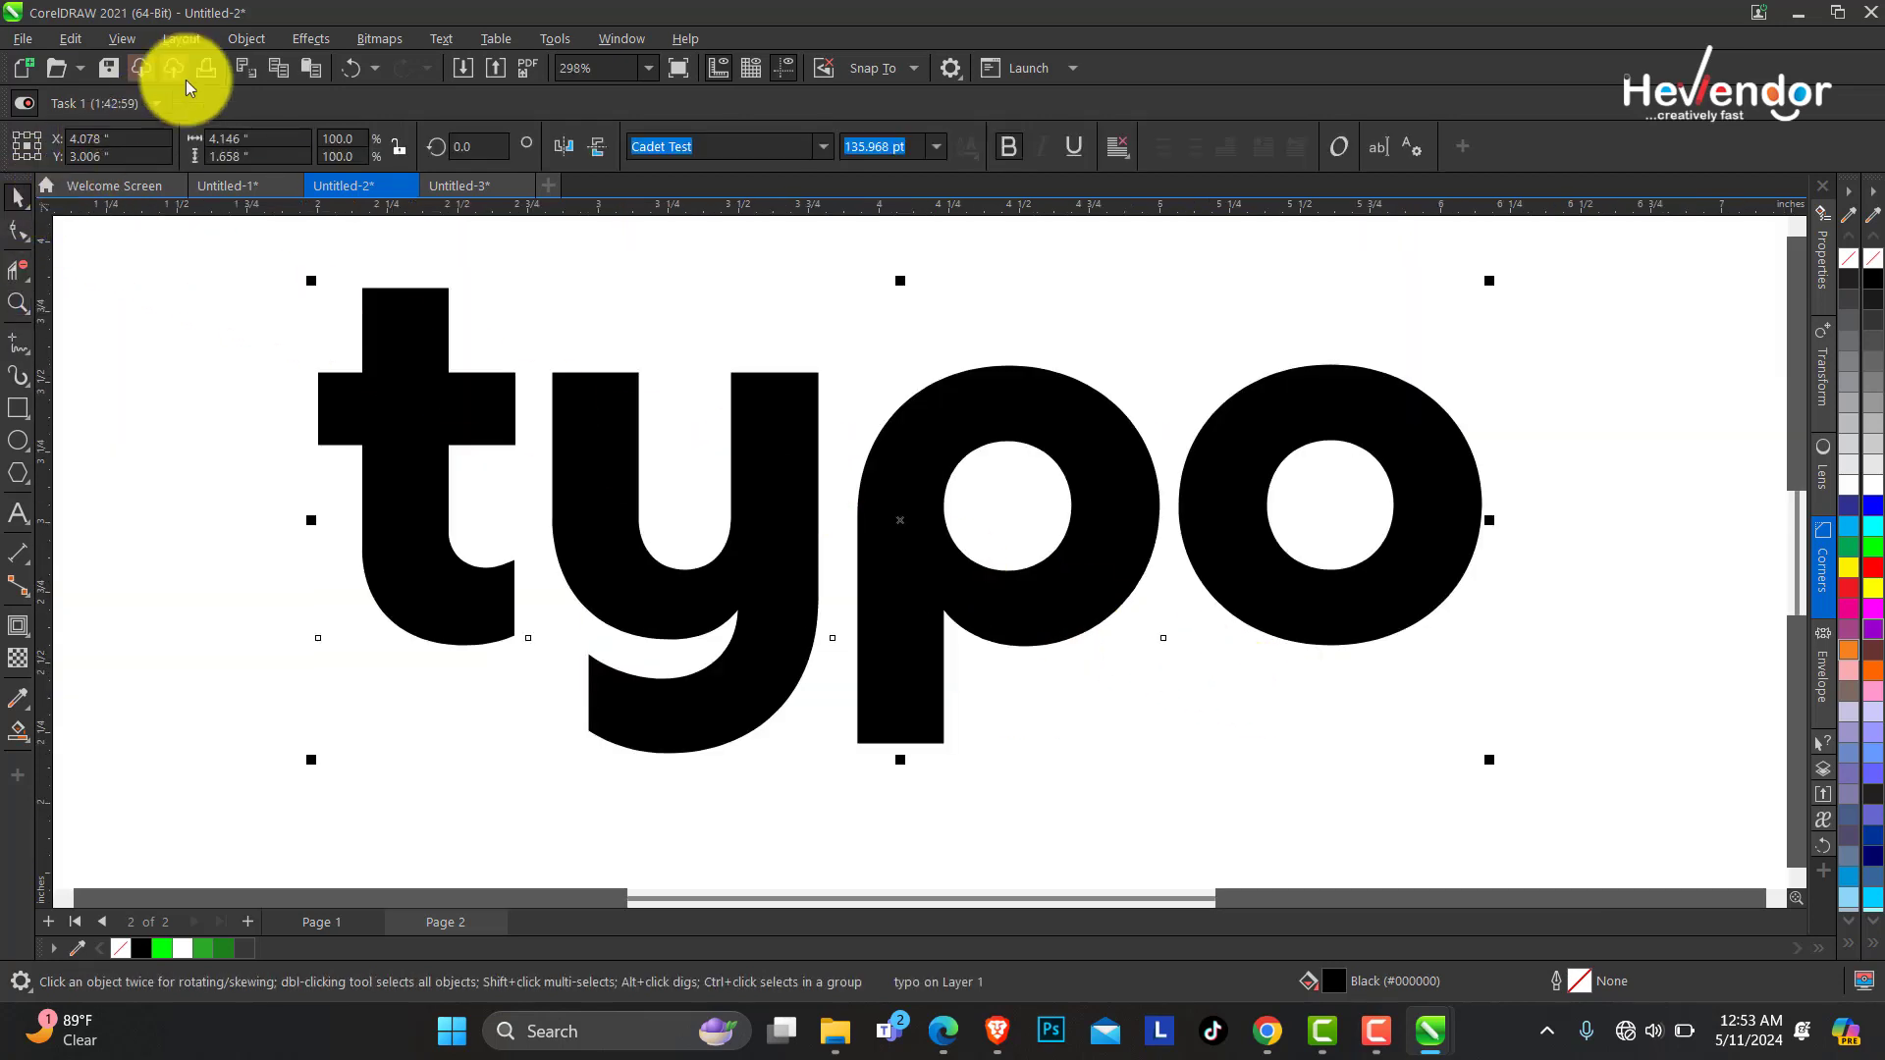
click(245, 39)
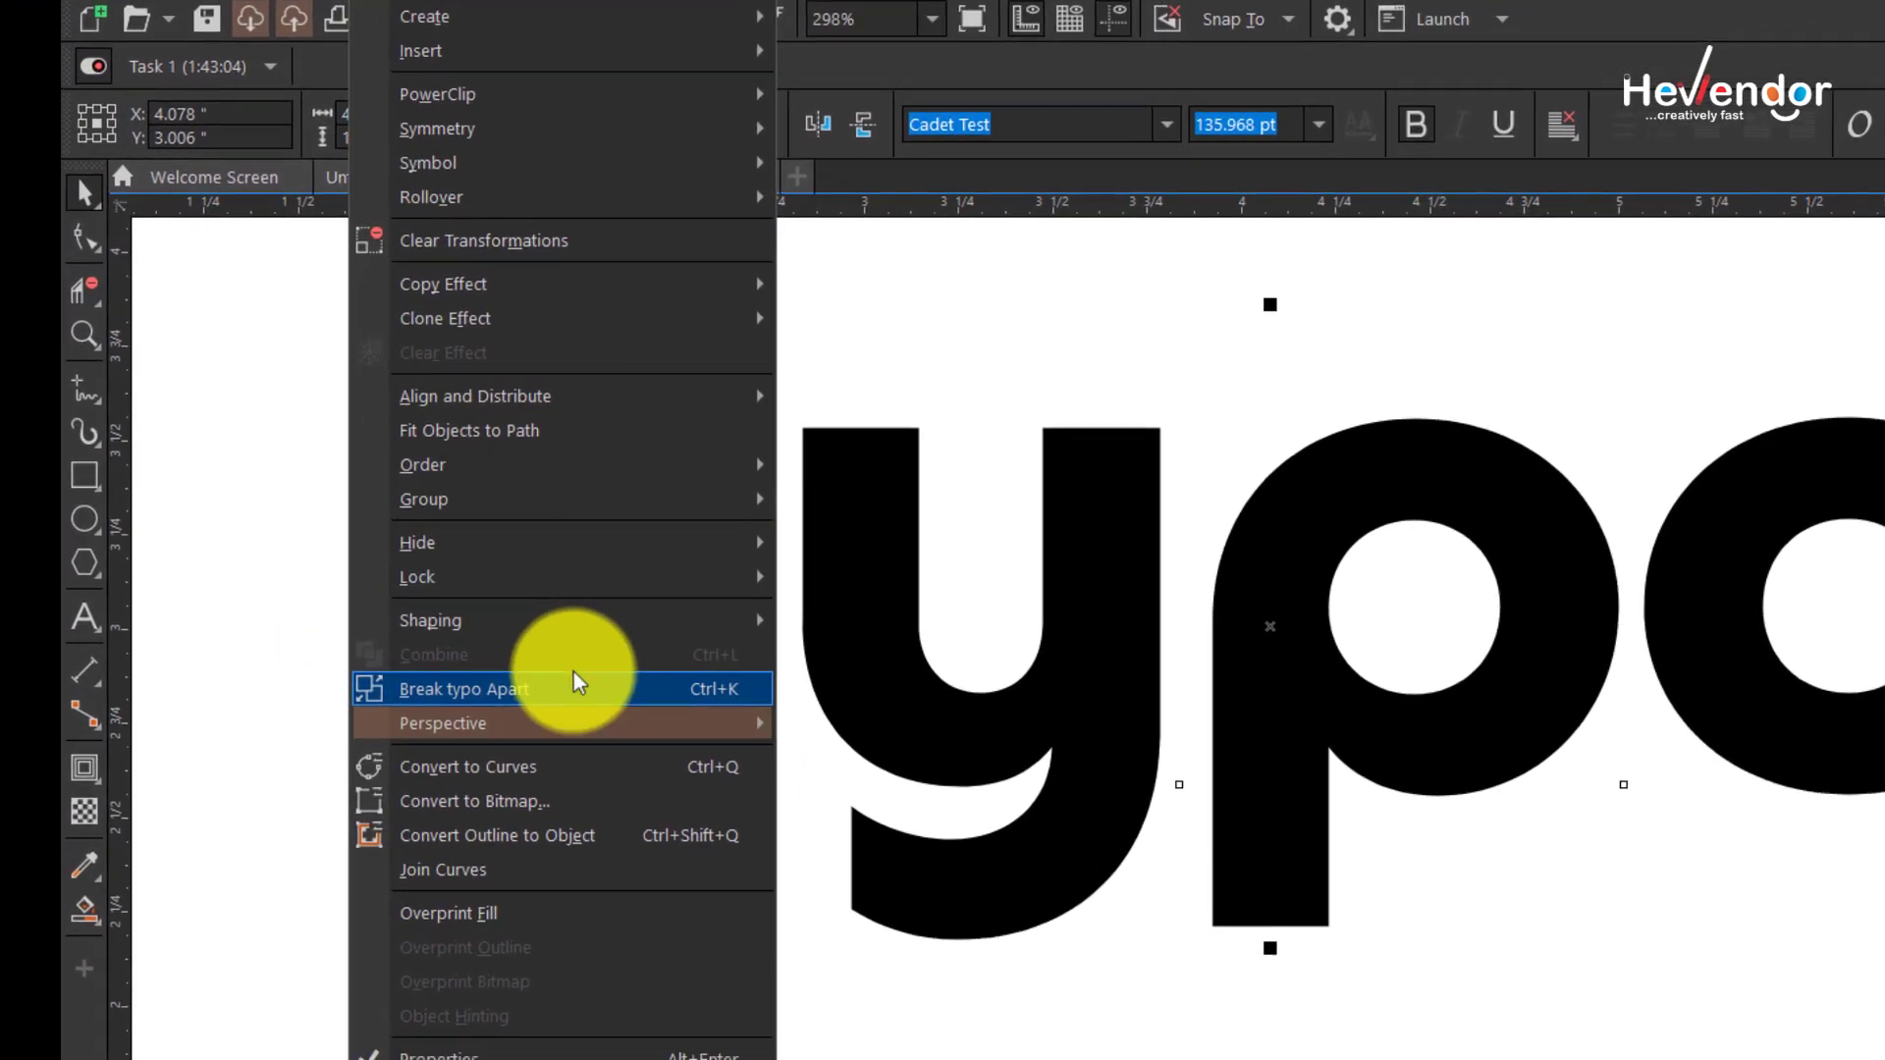
click(587, 691)
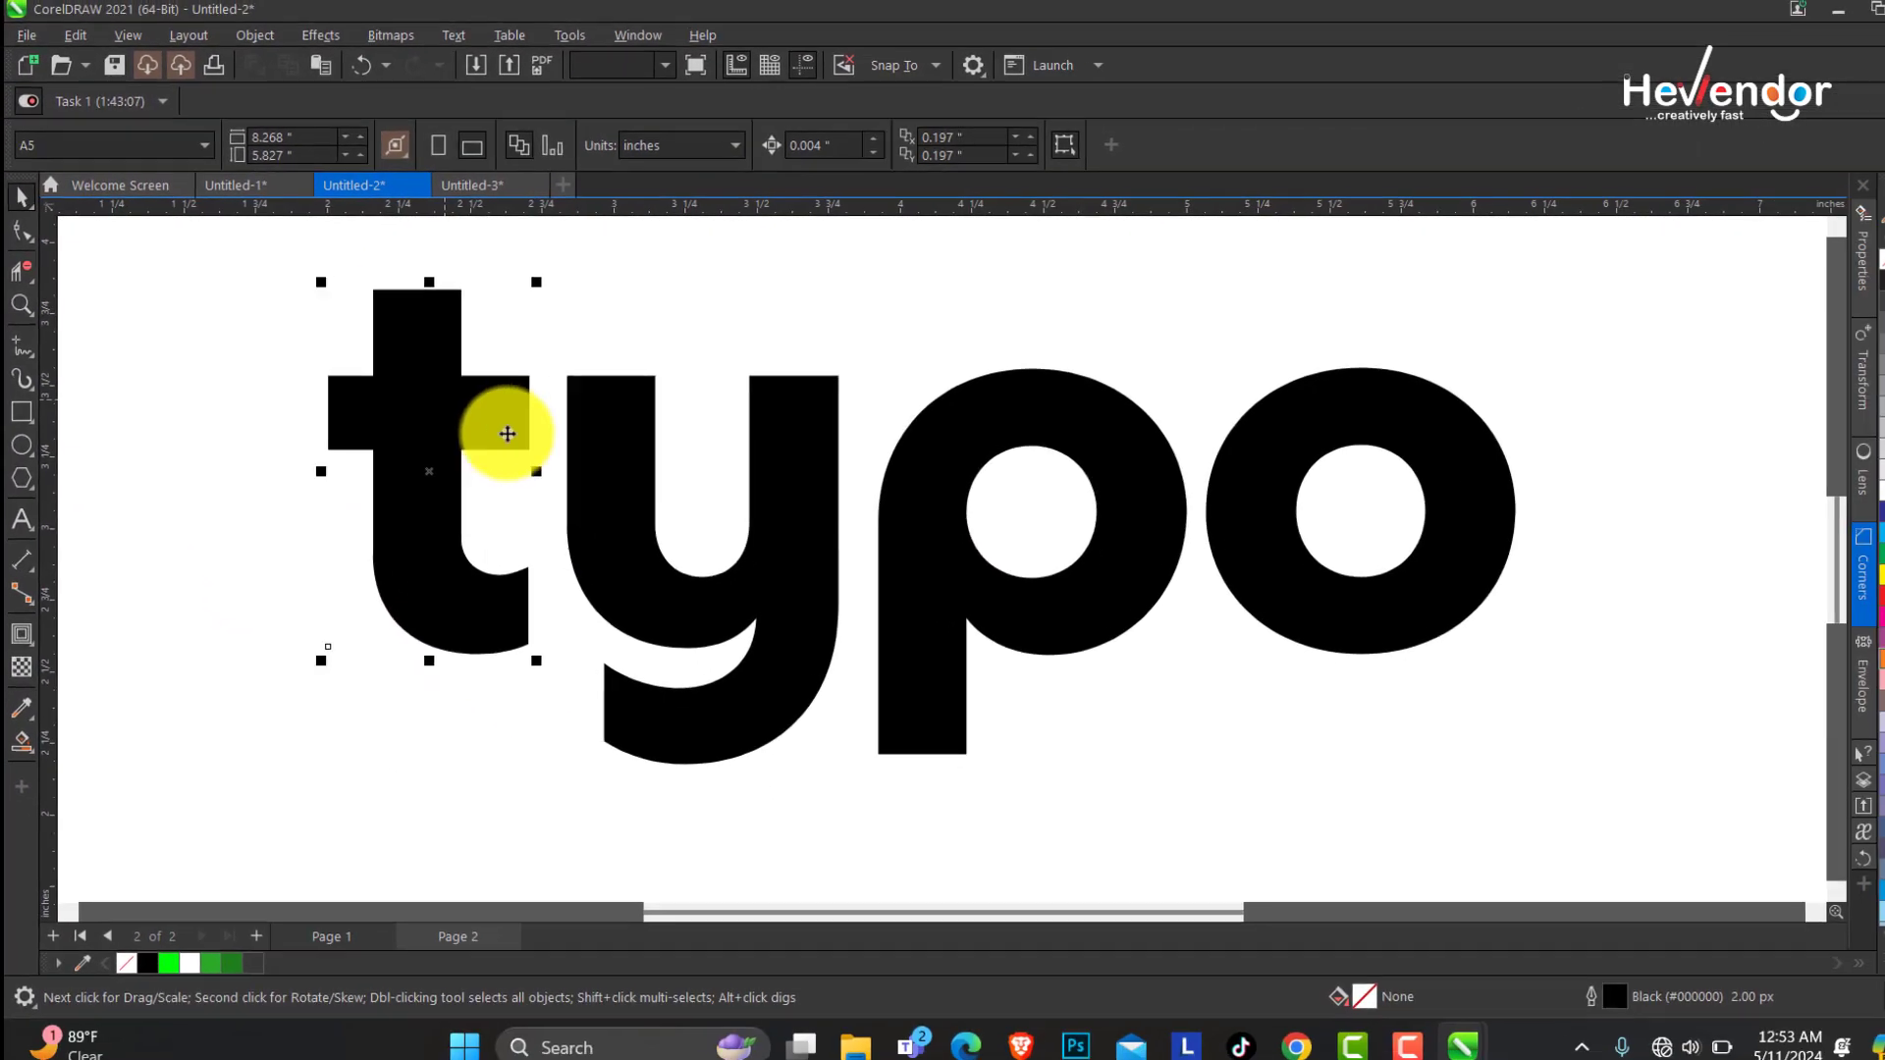
Convert all four letters to curves.
key(ctrl+q)
click(1442, 548)
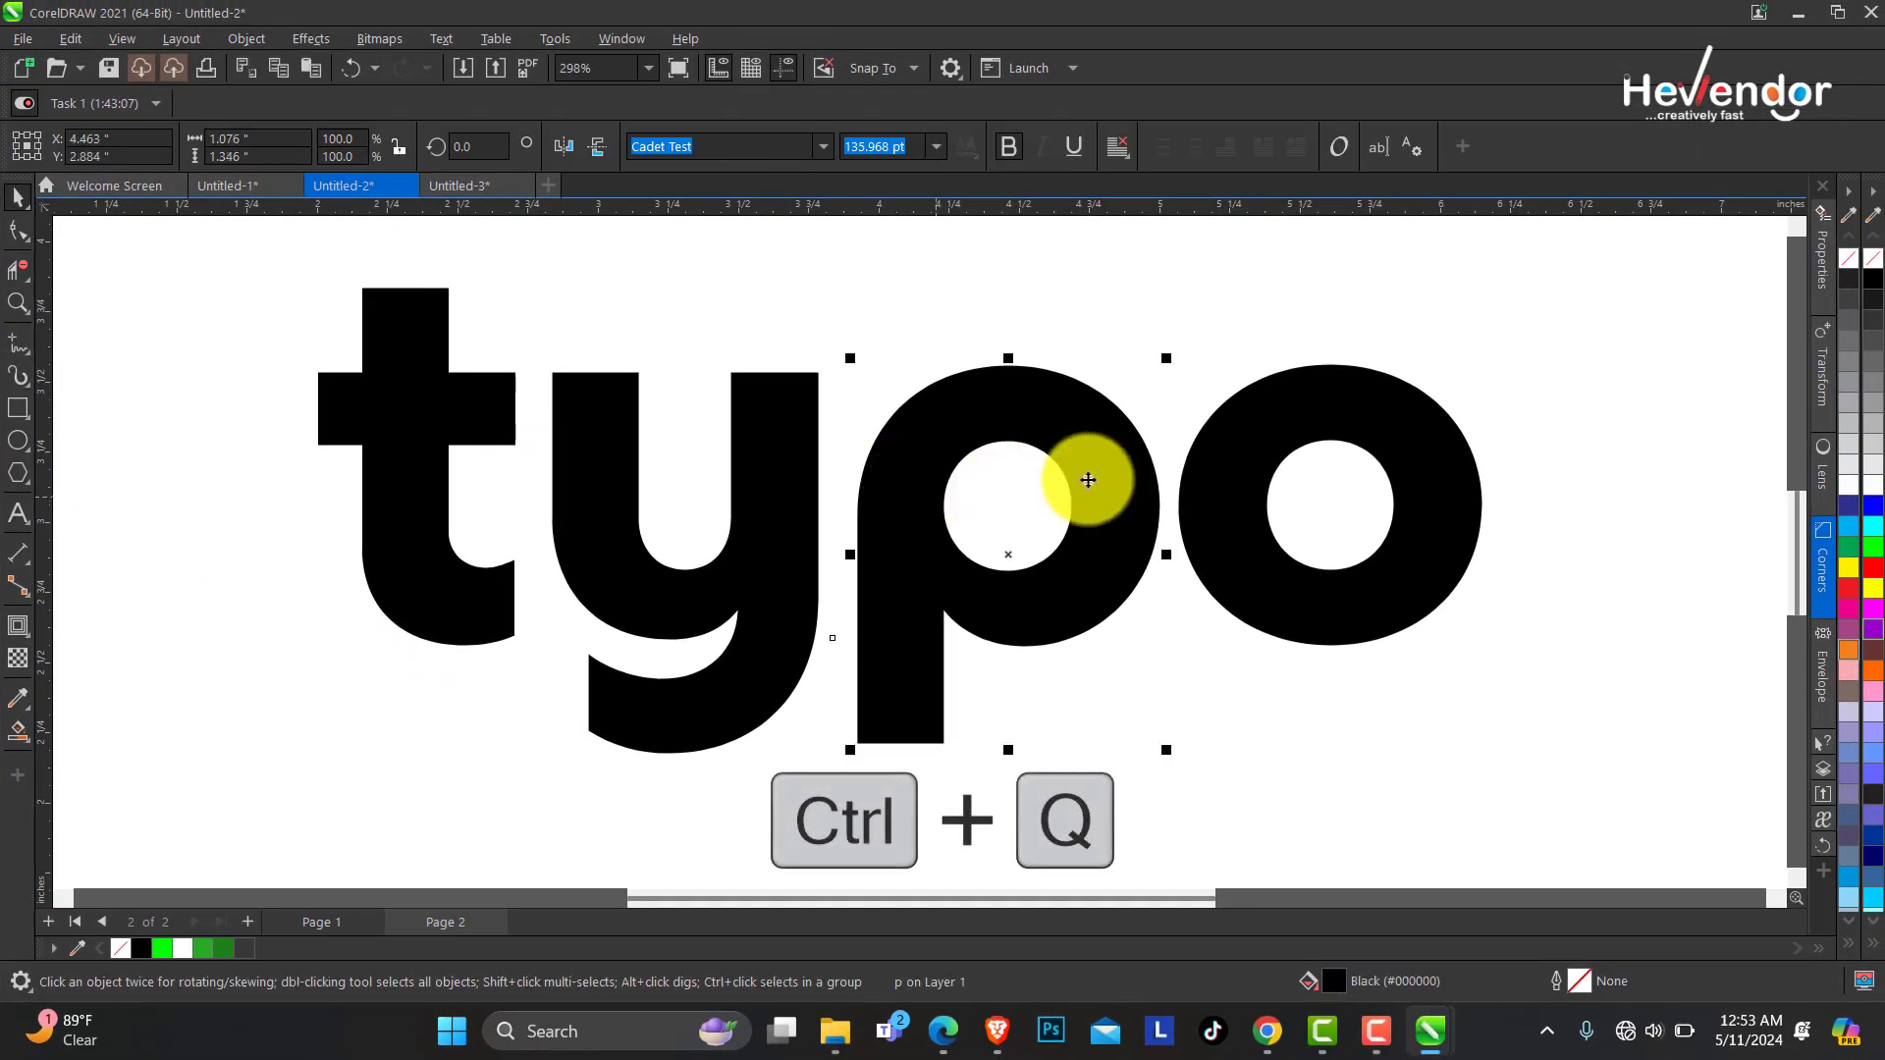
drag(244, 261, 1512, 813)
right_click(1101, 447)
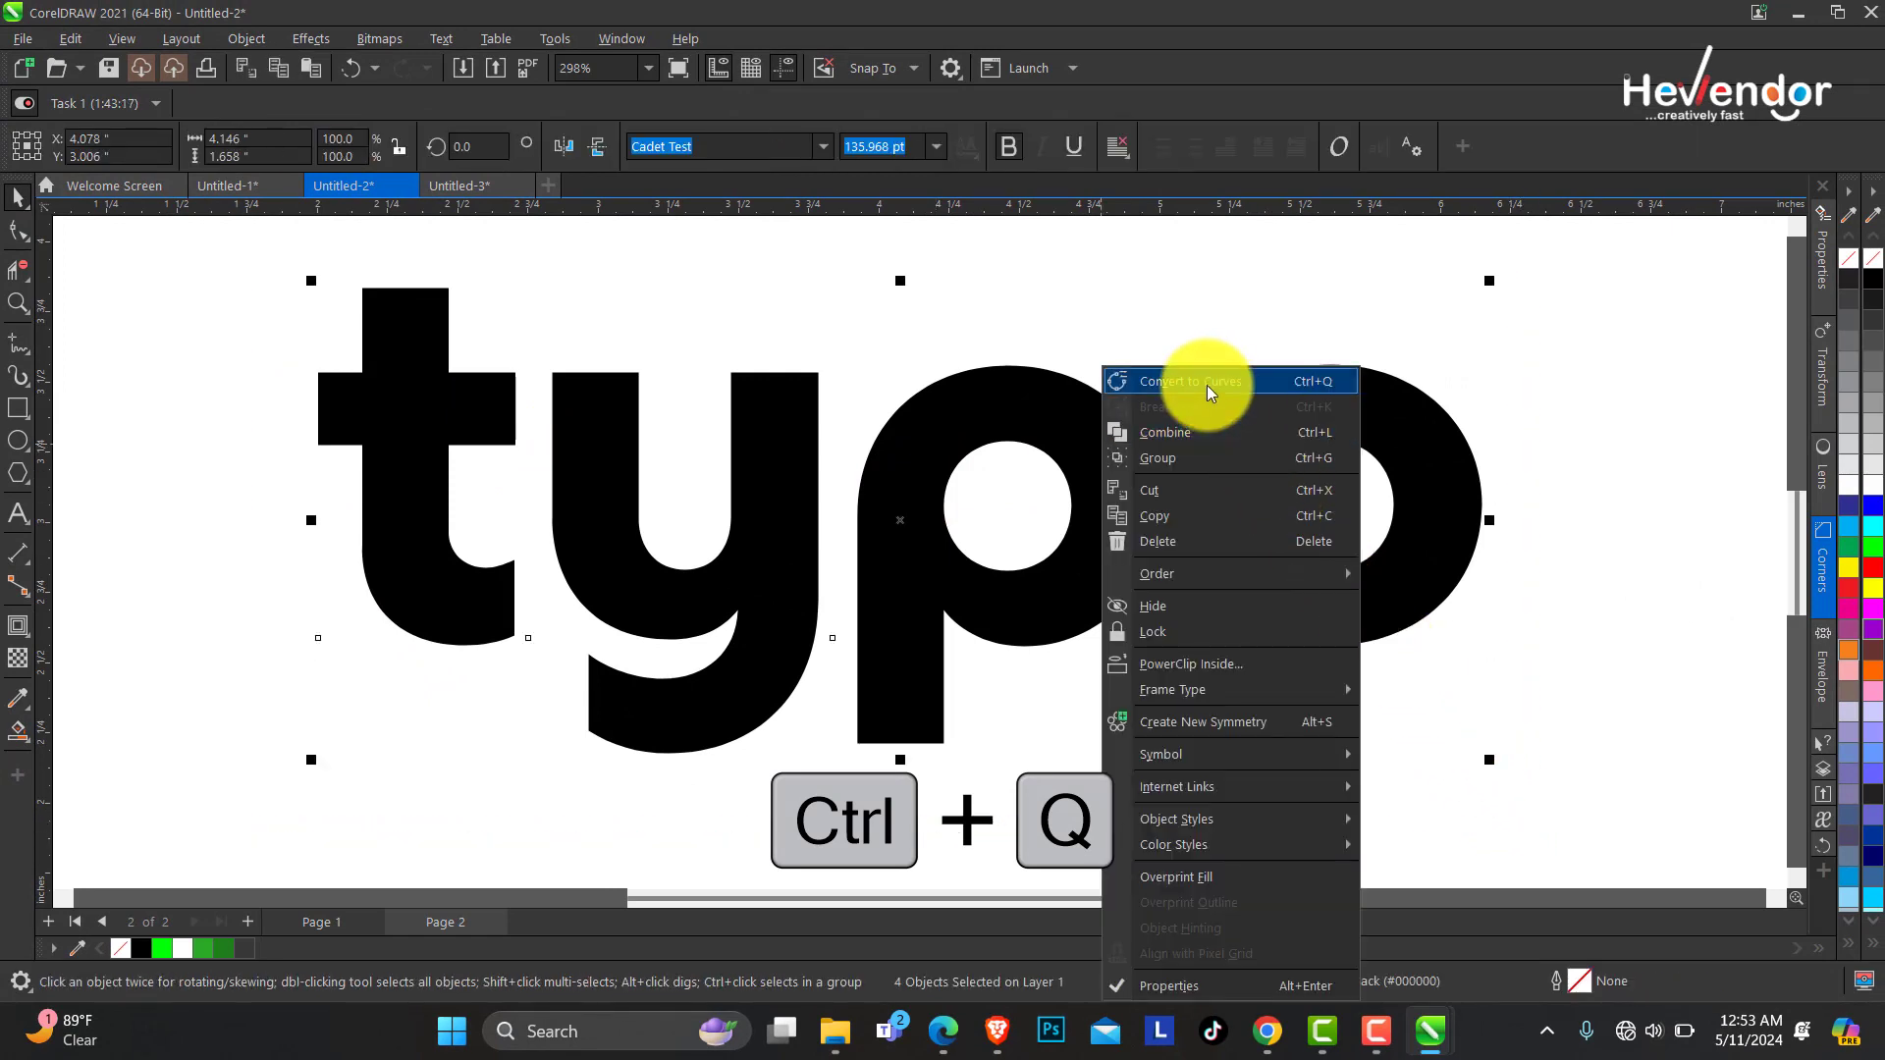
click(1206, 387)
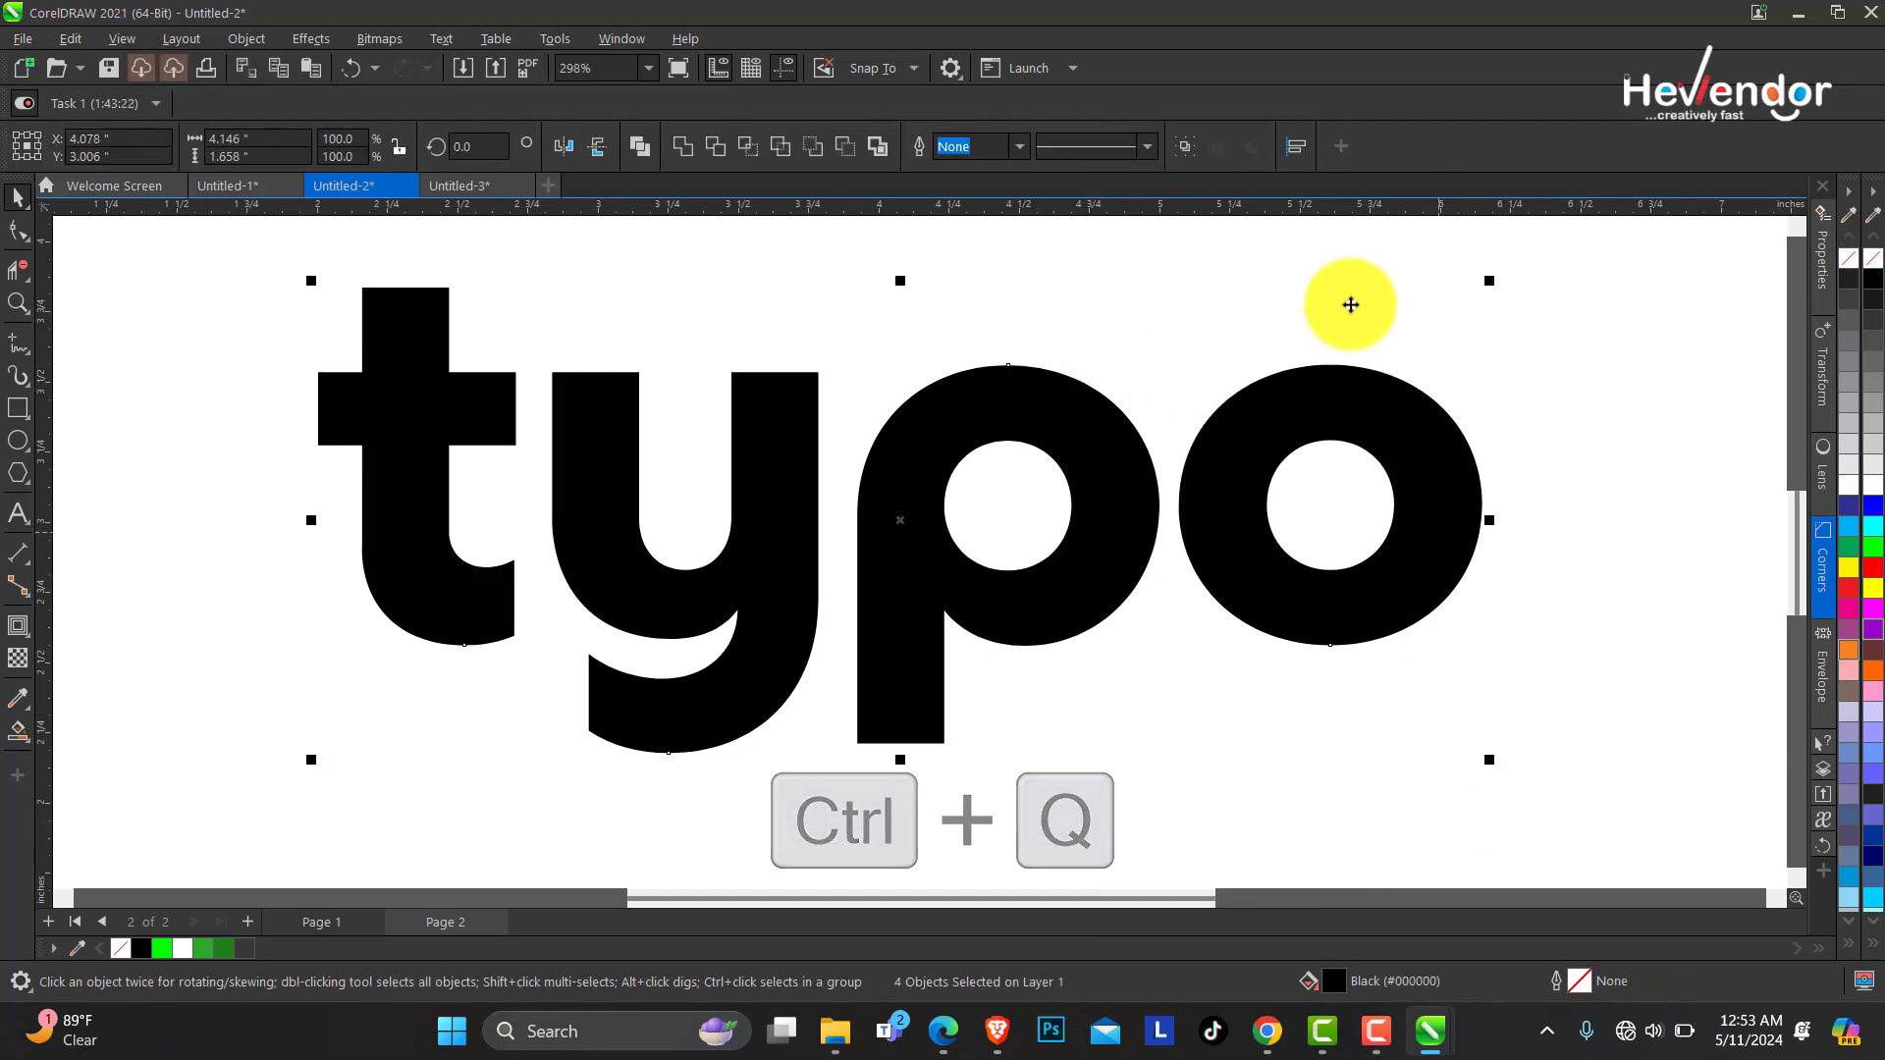
Remove the letters' fill and give them a black outline.
click(1874, 299)
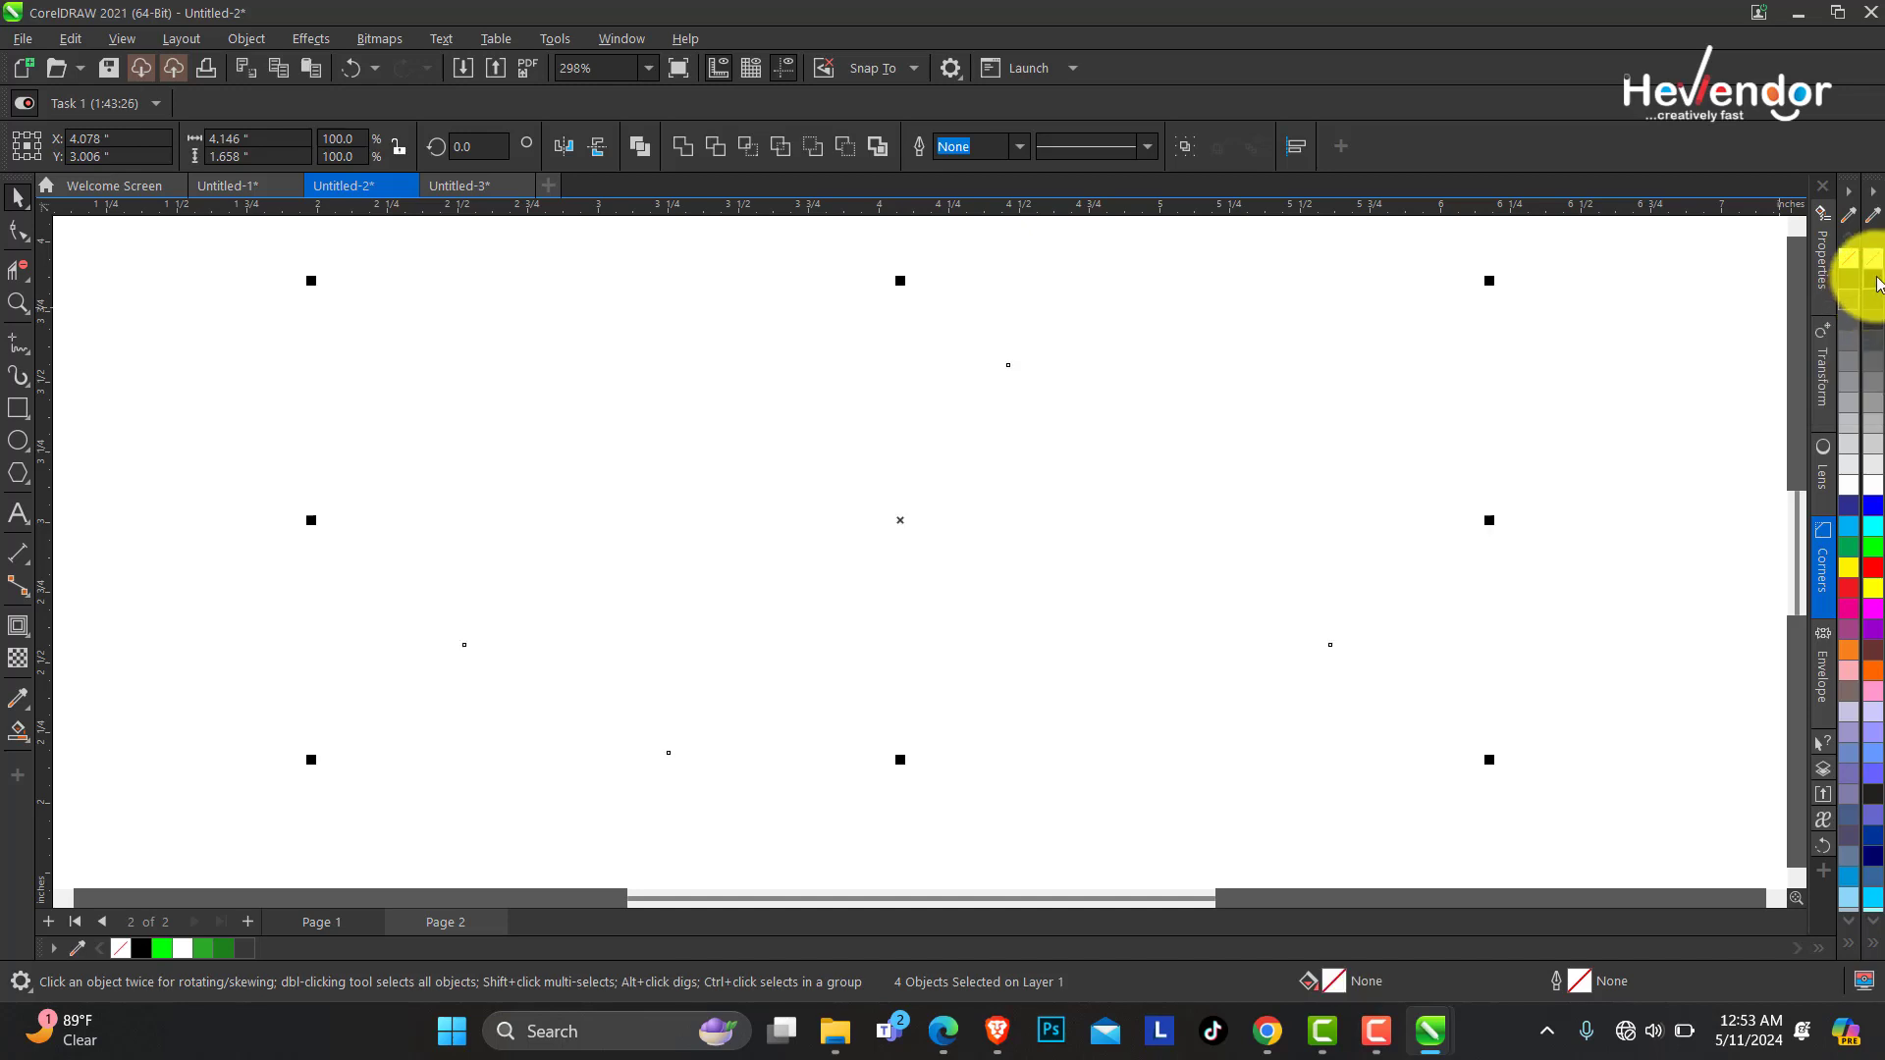
right_click(1876, 282)
click(995, 488)
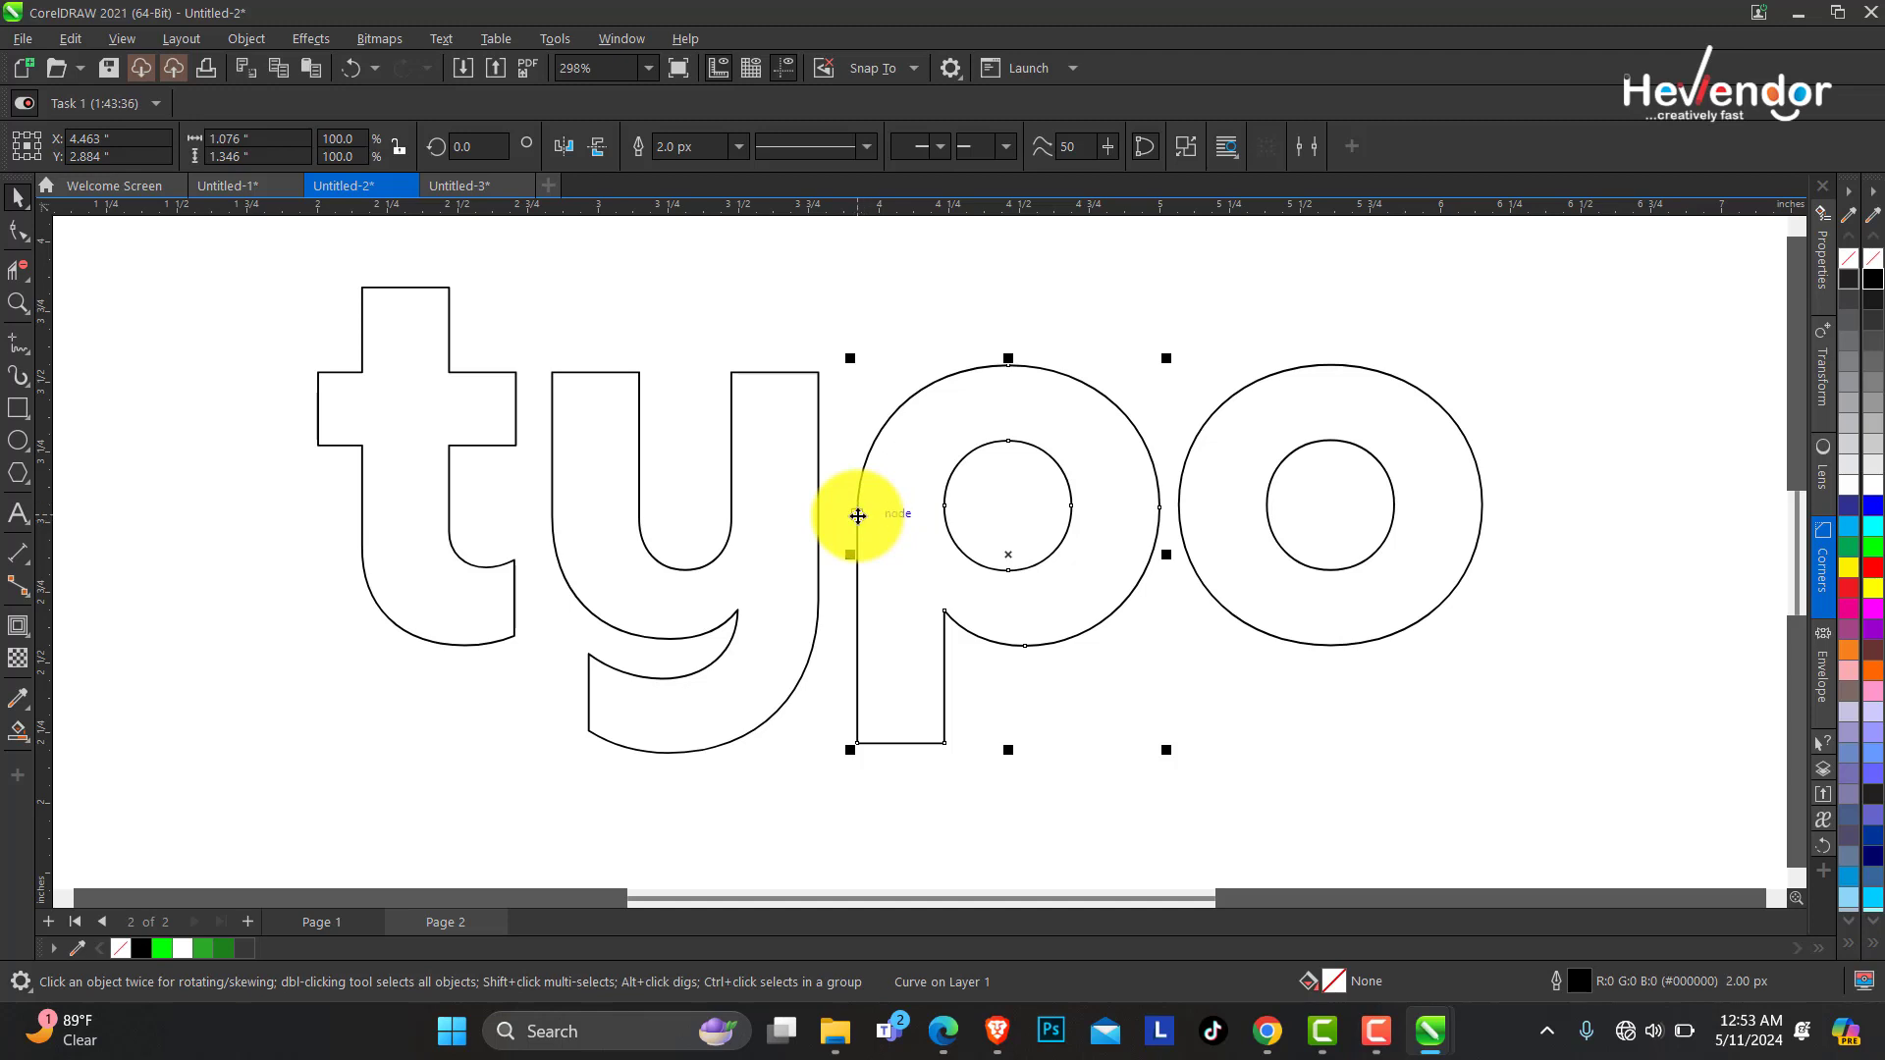
Move the p leftwards to overlap the y, and the o leftwards to overlap the p.
drag(857, 516, 732, 520)
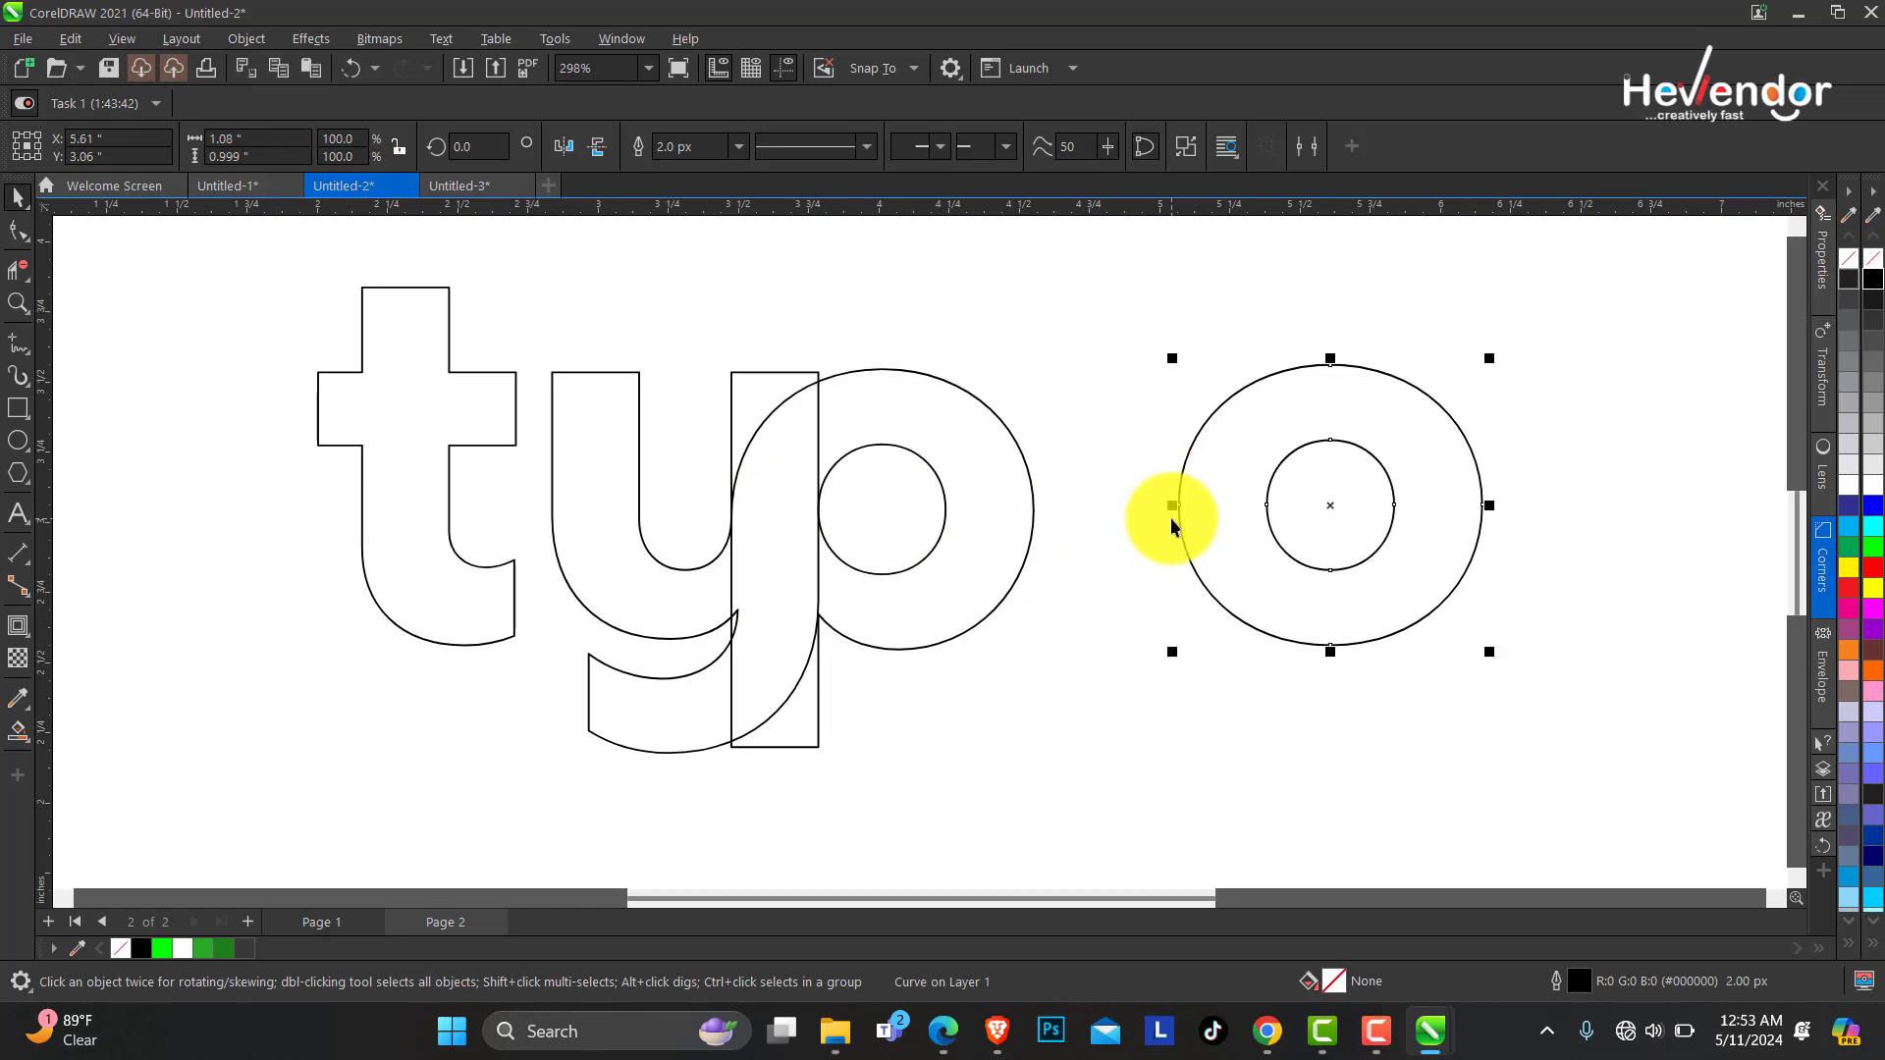
drag(1179, 506, 946, 510)
Extend the t's crossbar nodes rightwards to meet the y.
click(432, 402)
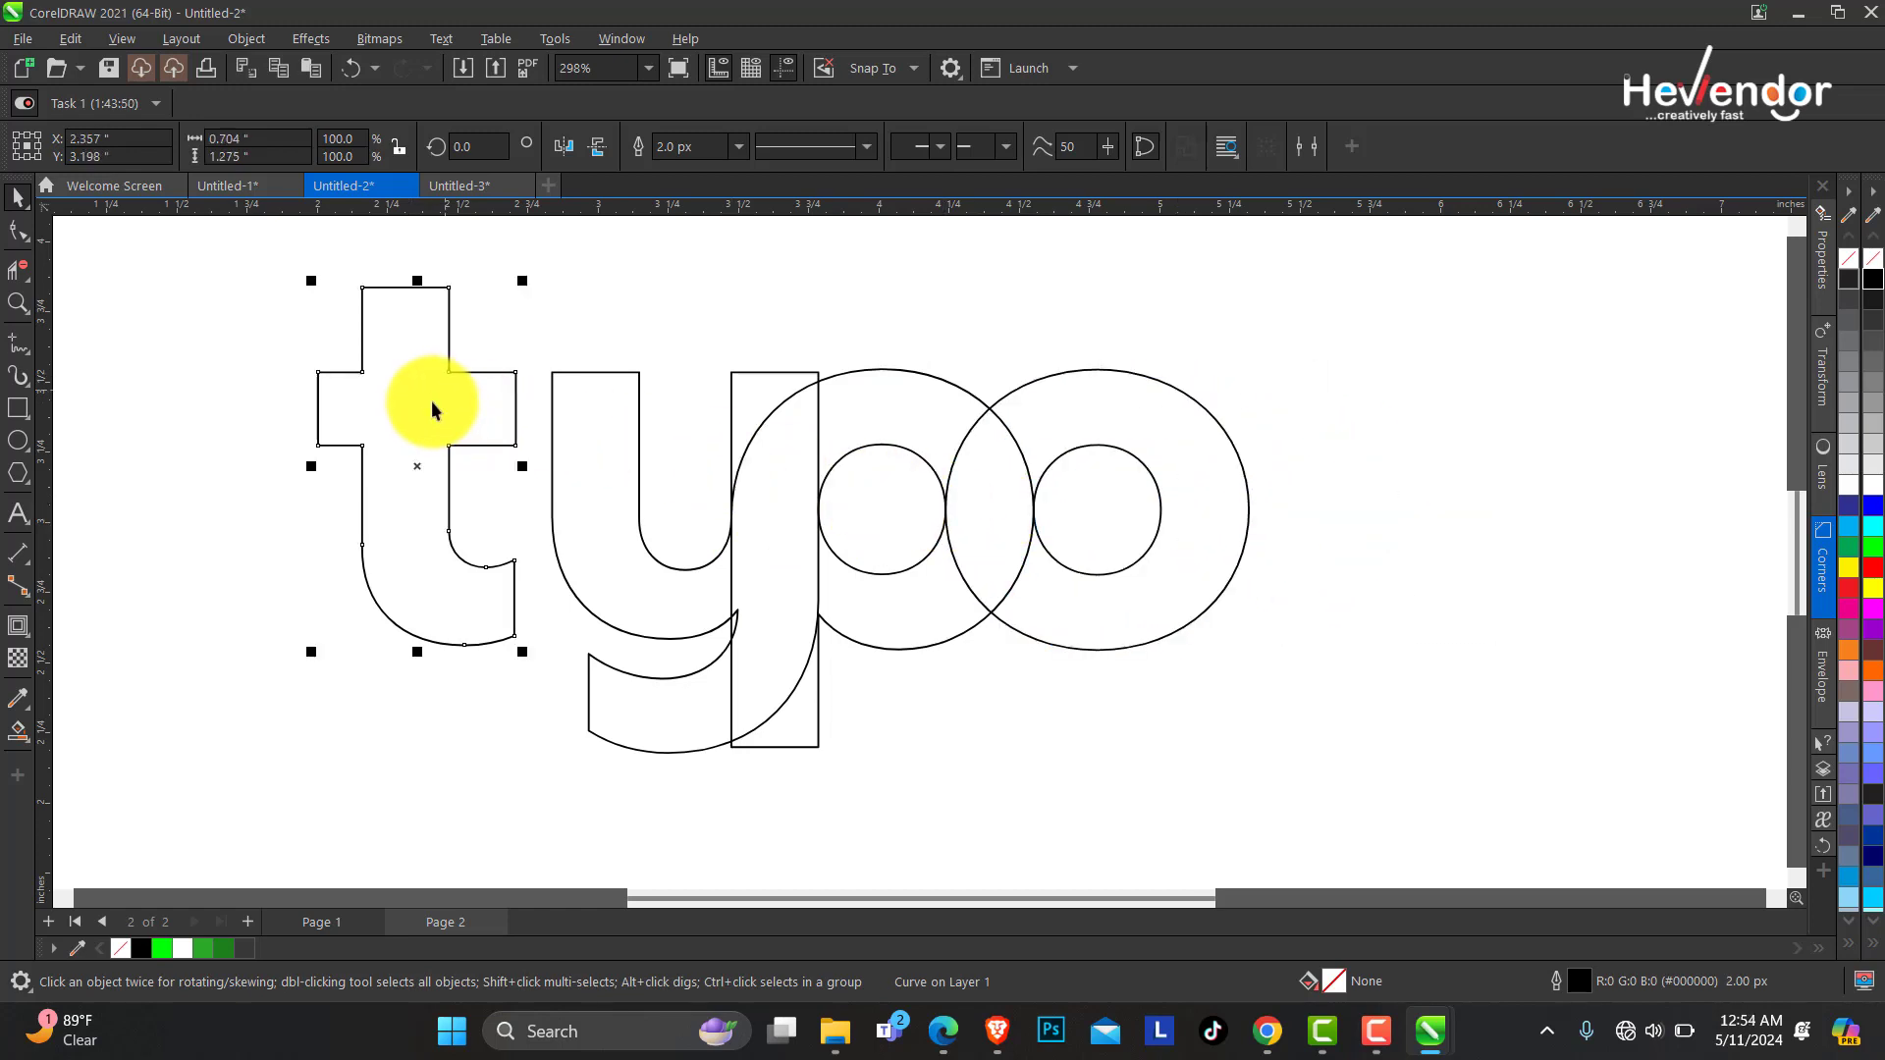
key(F10)
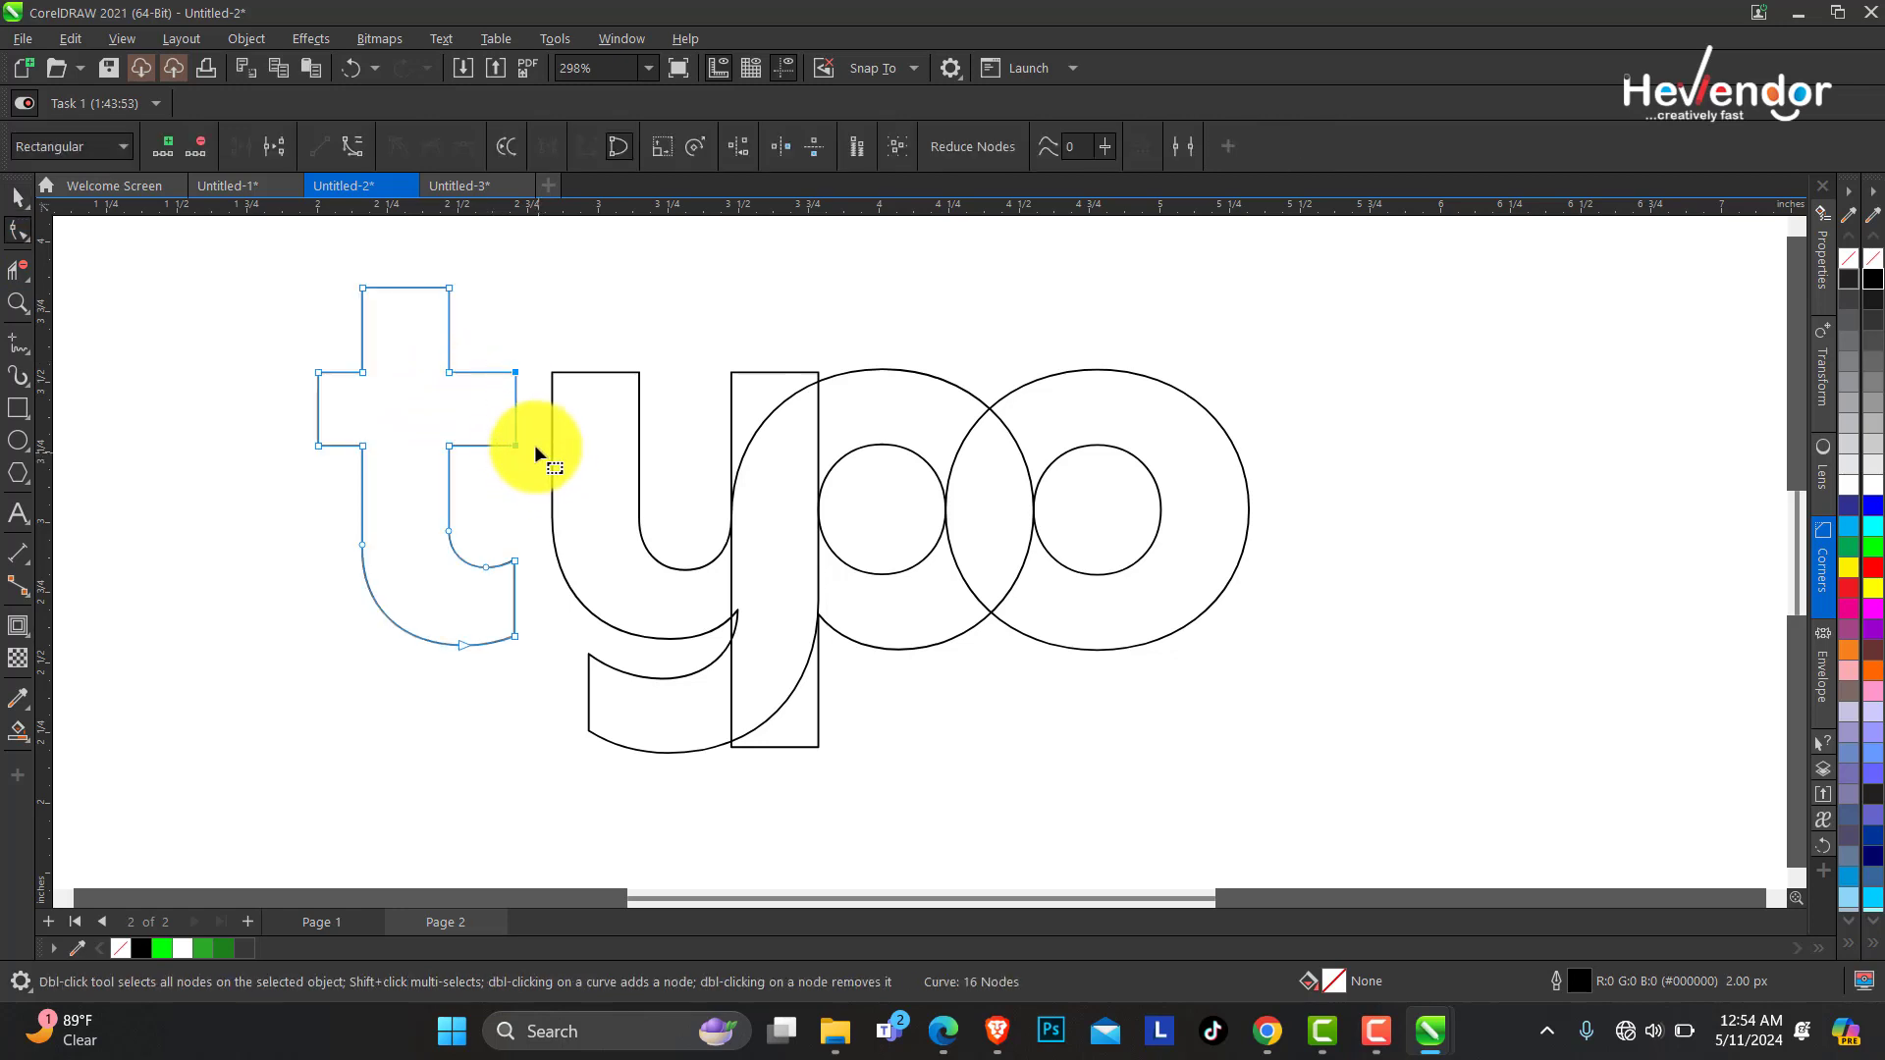
drag(519, 450, 566, 446)
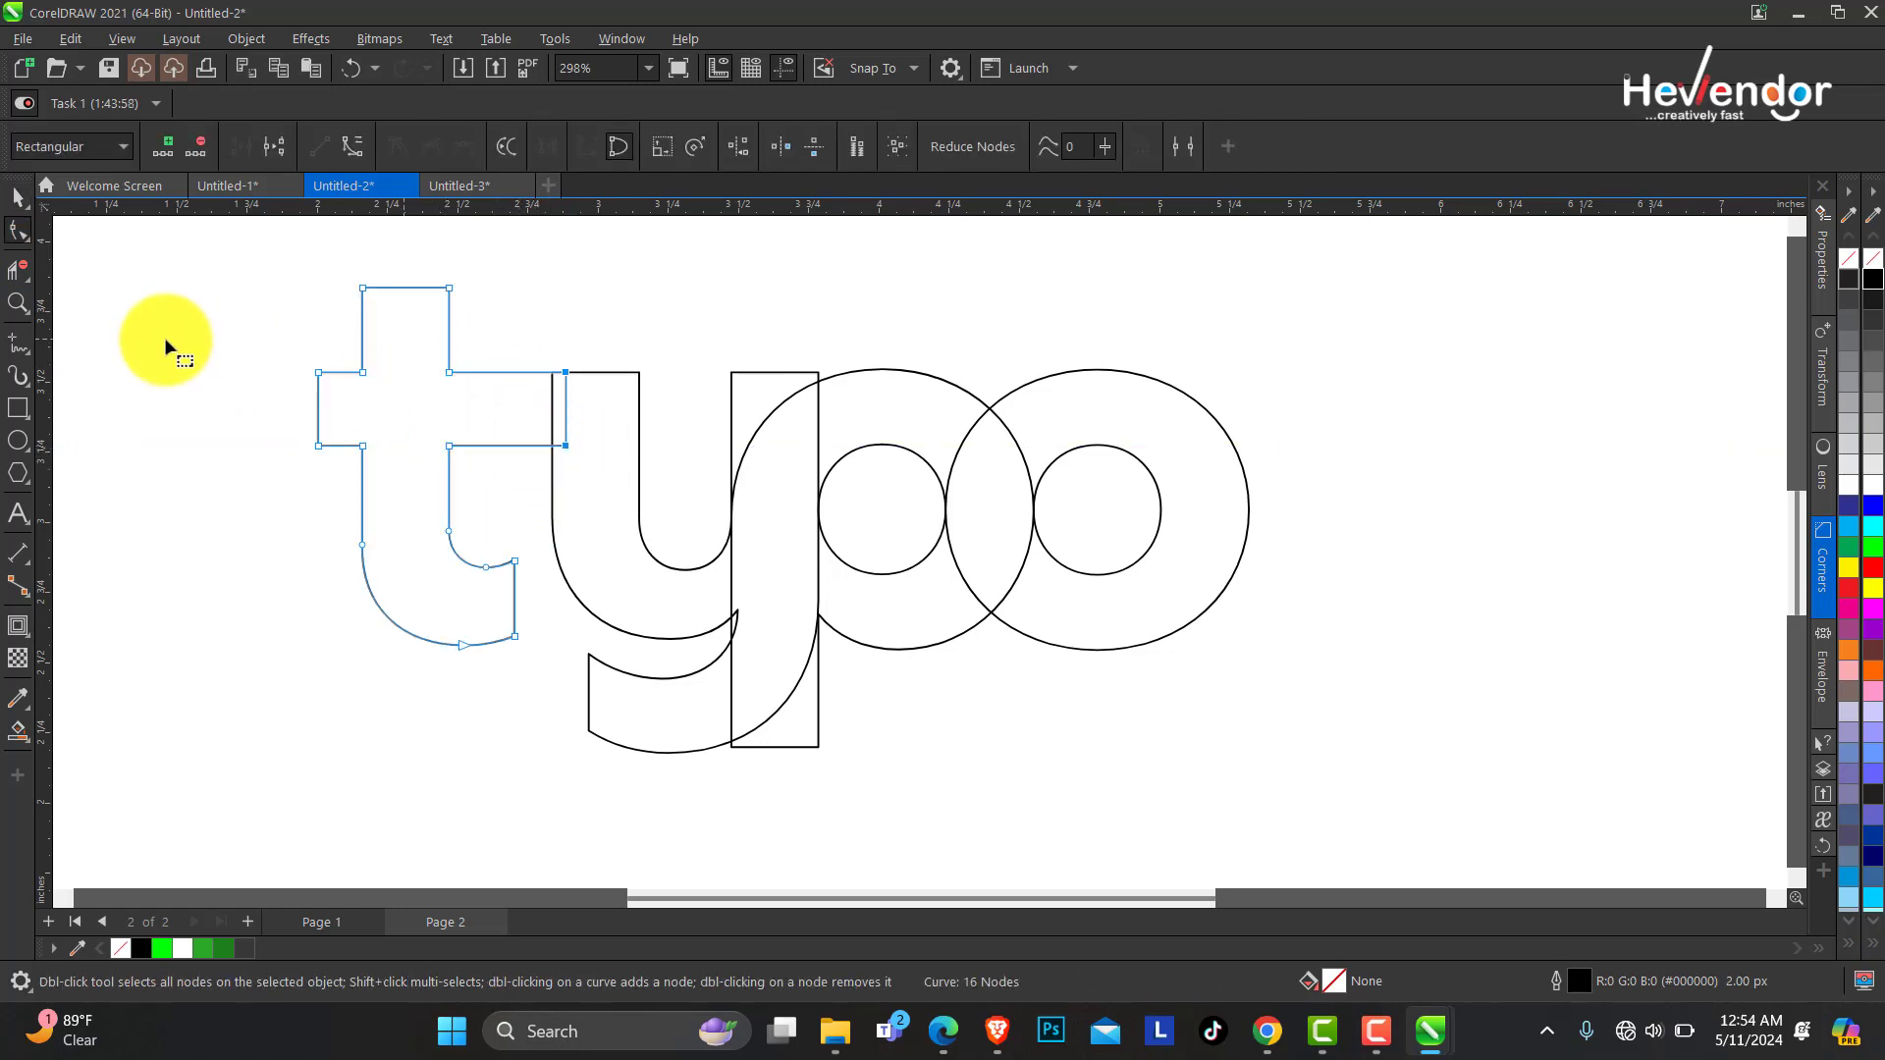
Nudge the y's tail node slightly to align with the p's stem.
click(16, 299)
drag(265, 274, 1373, 823)
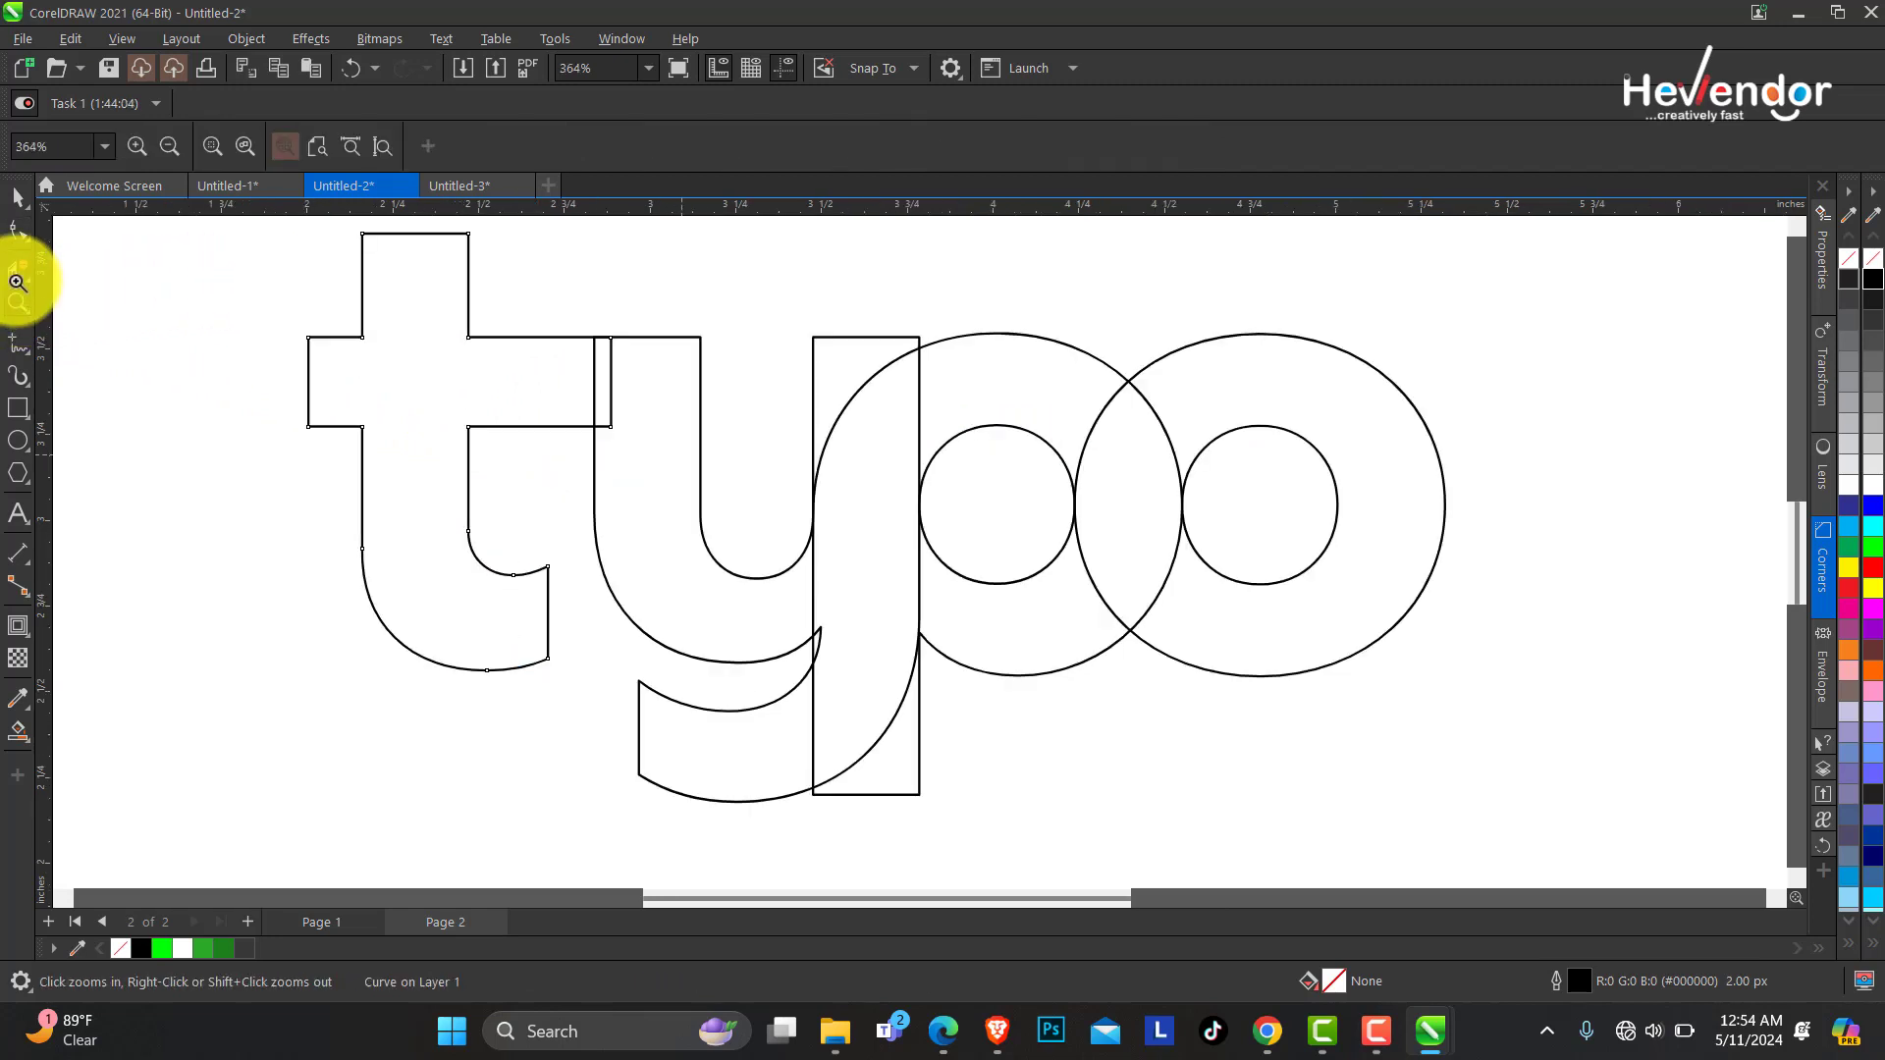
click(14, 232)
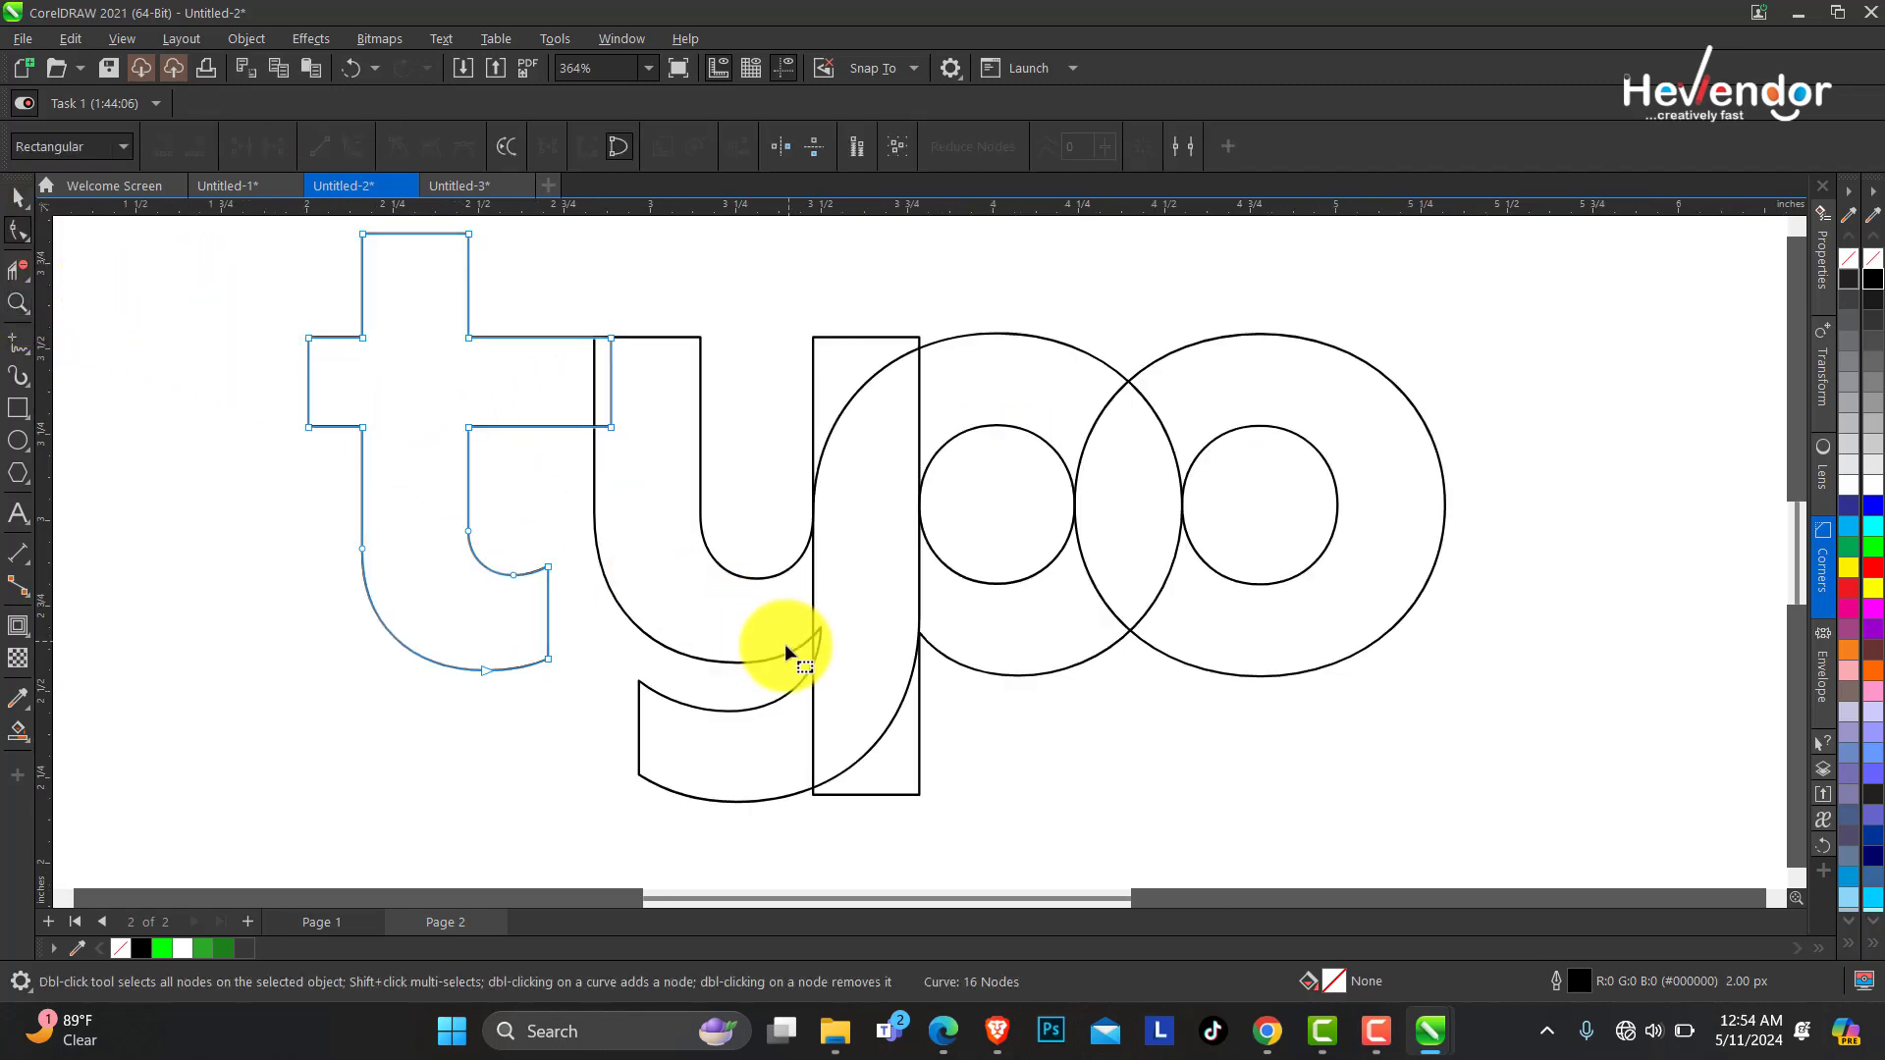
click(821, 633)
drag(822, 630, 814, 629)
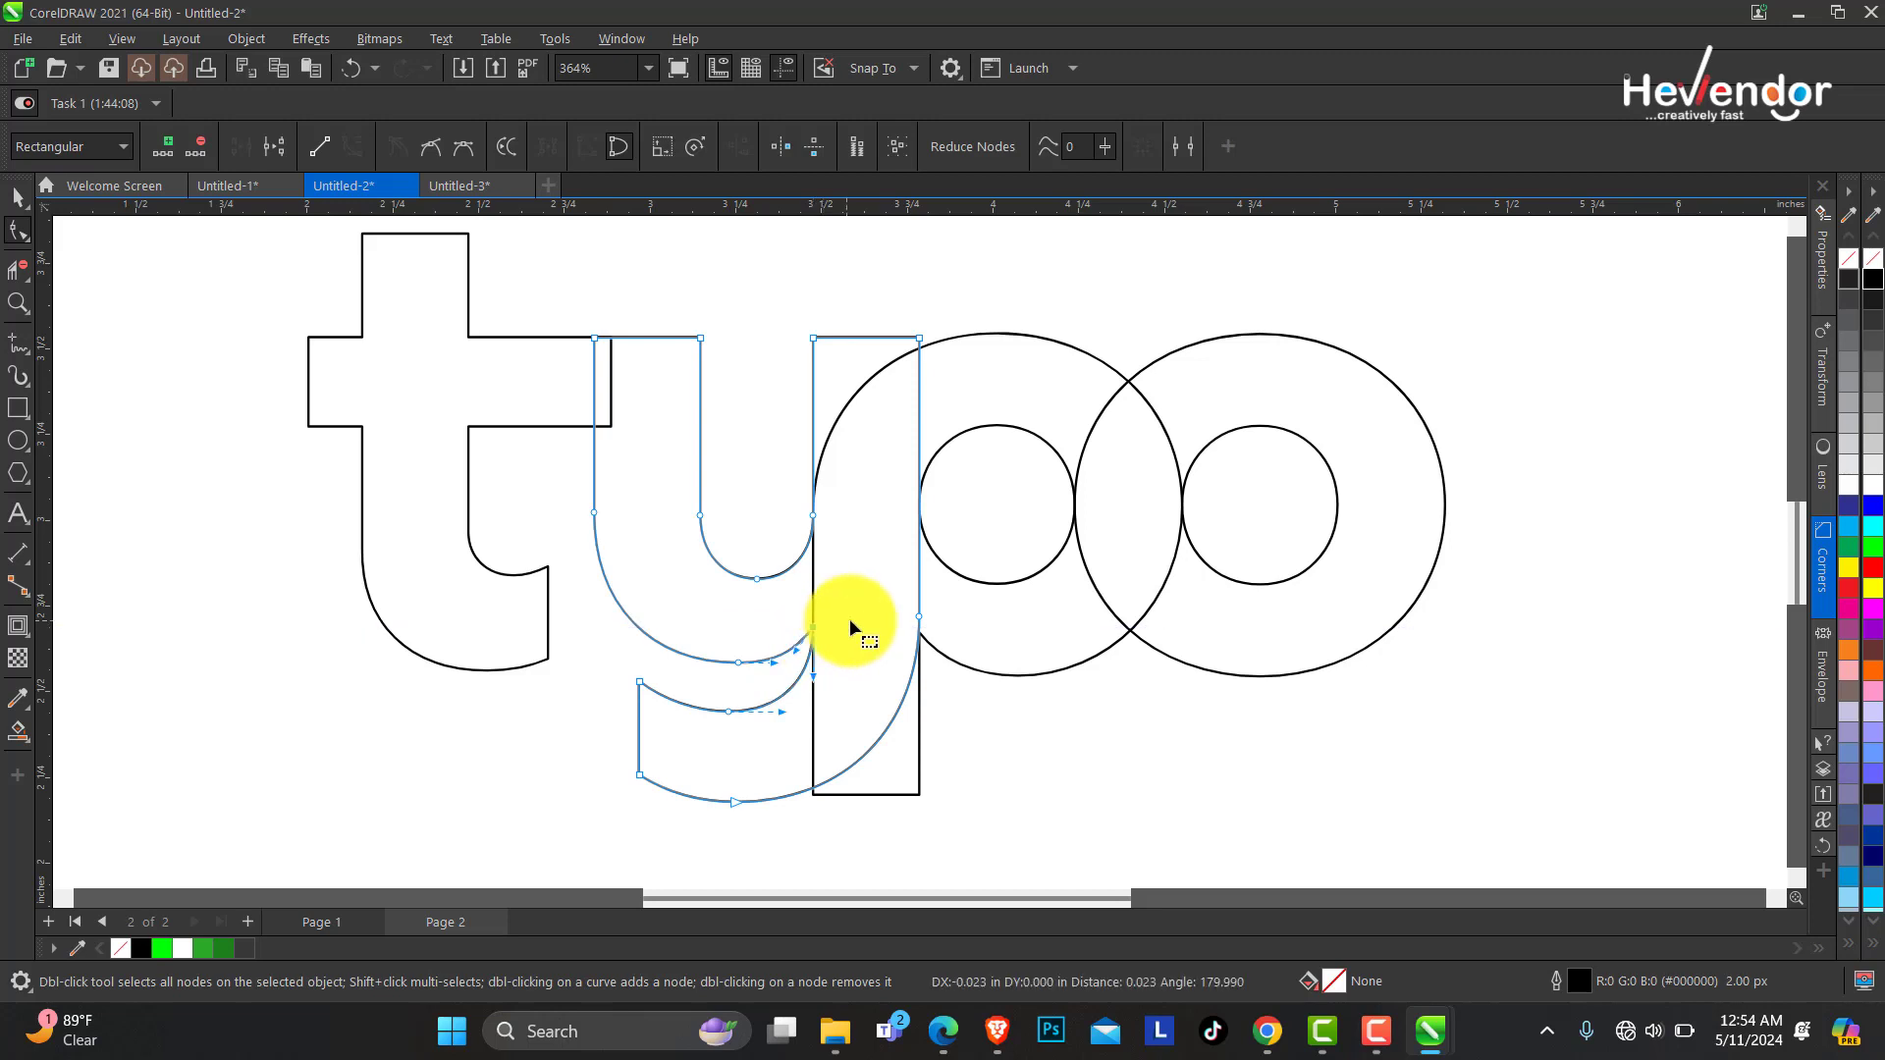
click(17, 302)
drag(603, 572, 1129, 804)
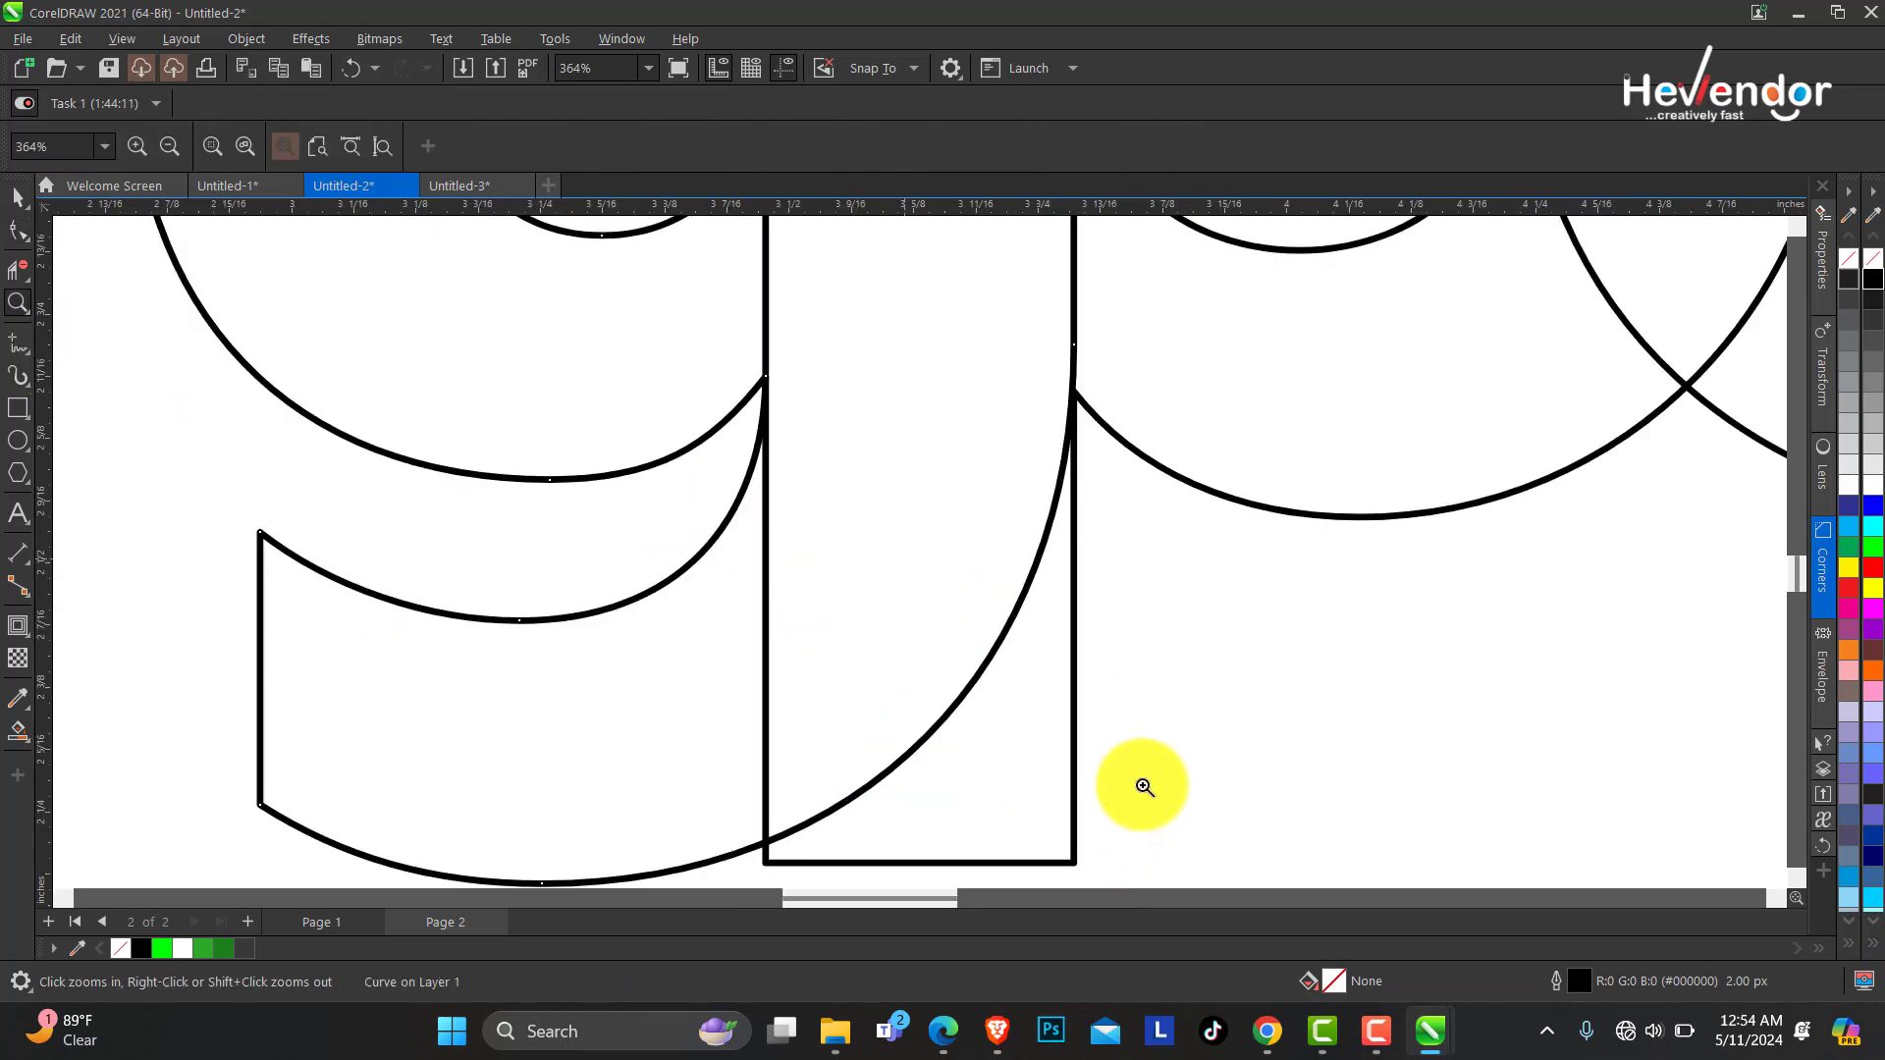
right_click(836, 419)
right_click(835, 419)
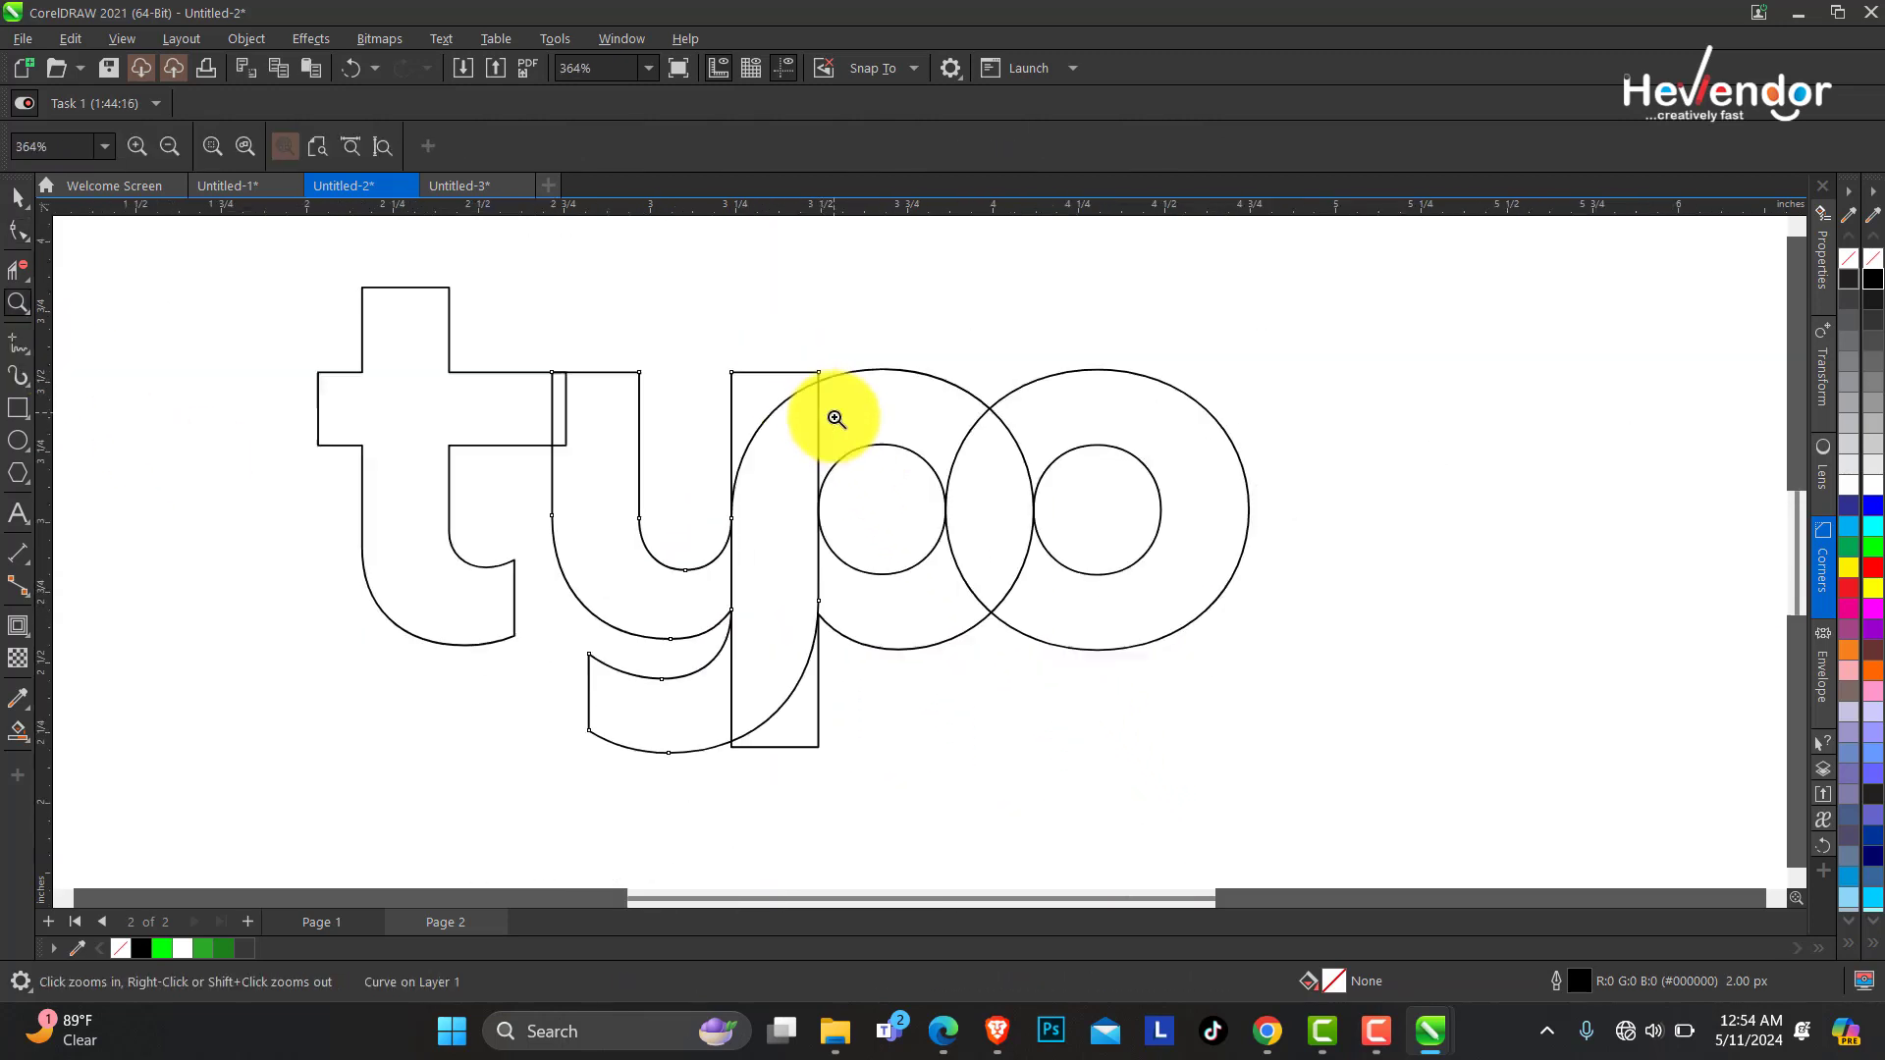
right_click(832, 419)
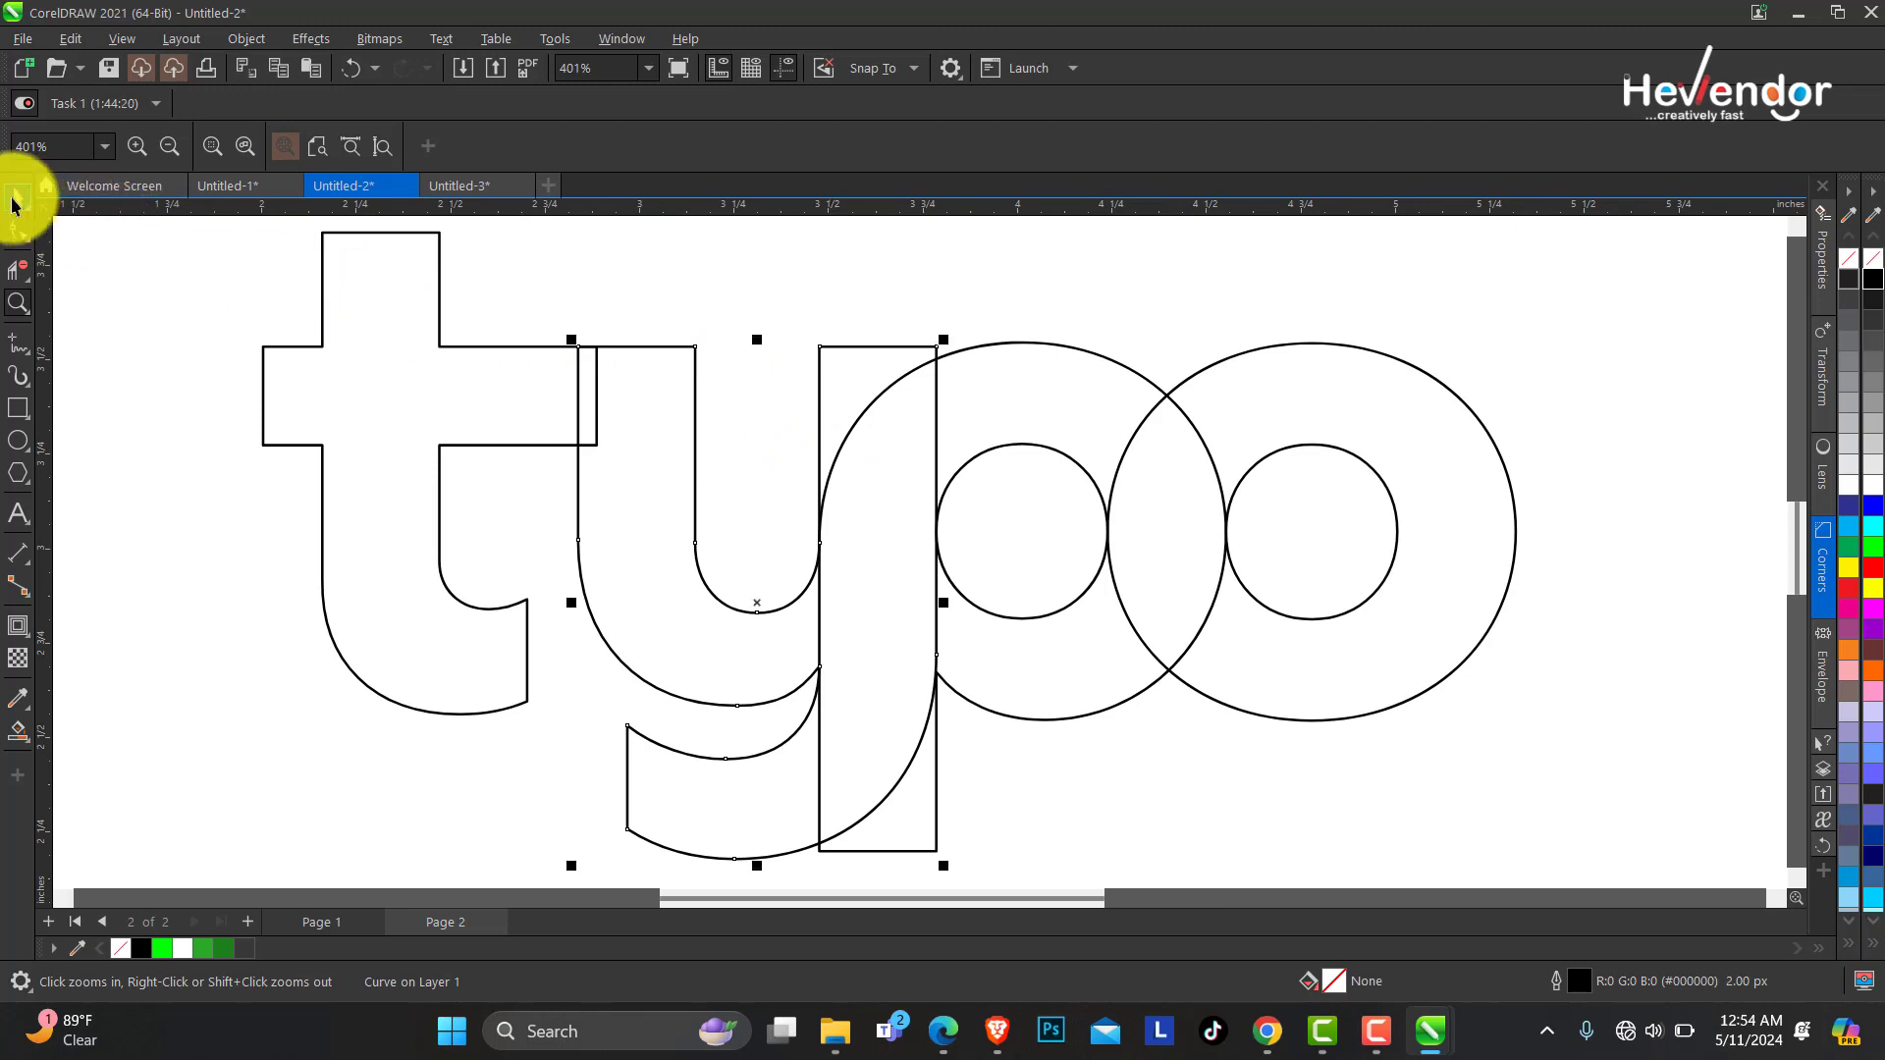
Add an outward contour to the o and copy its contour properties onto the p.
click(16, 199)
click(1200, 379)
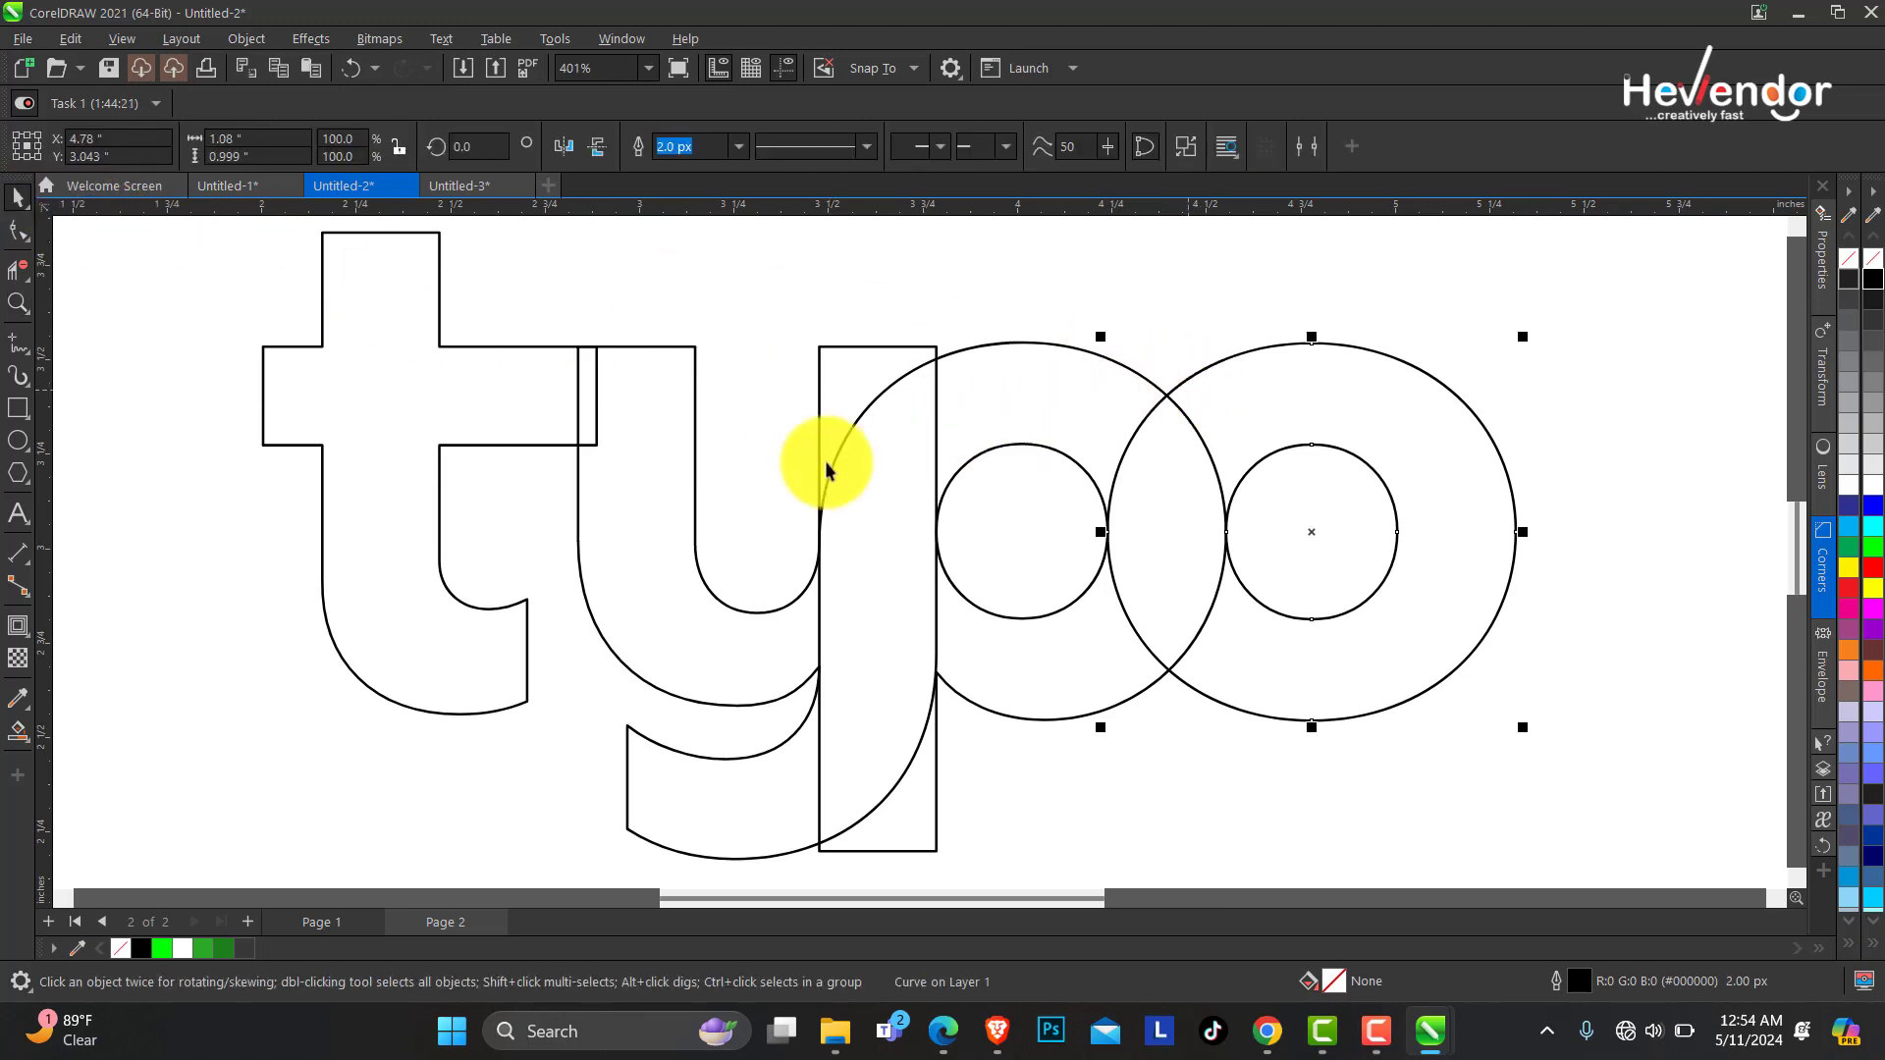
click(17, 625)
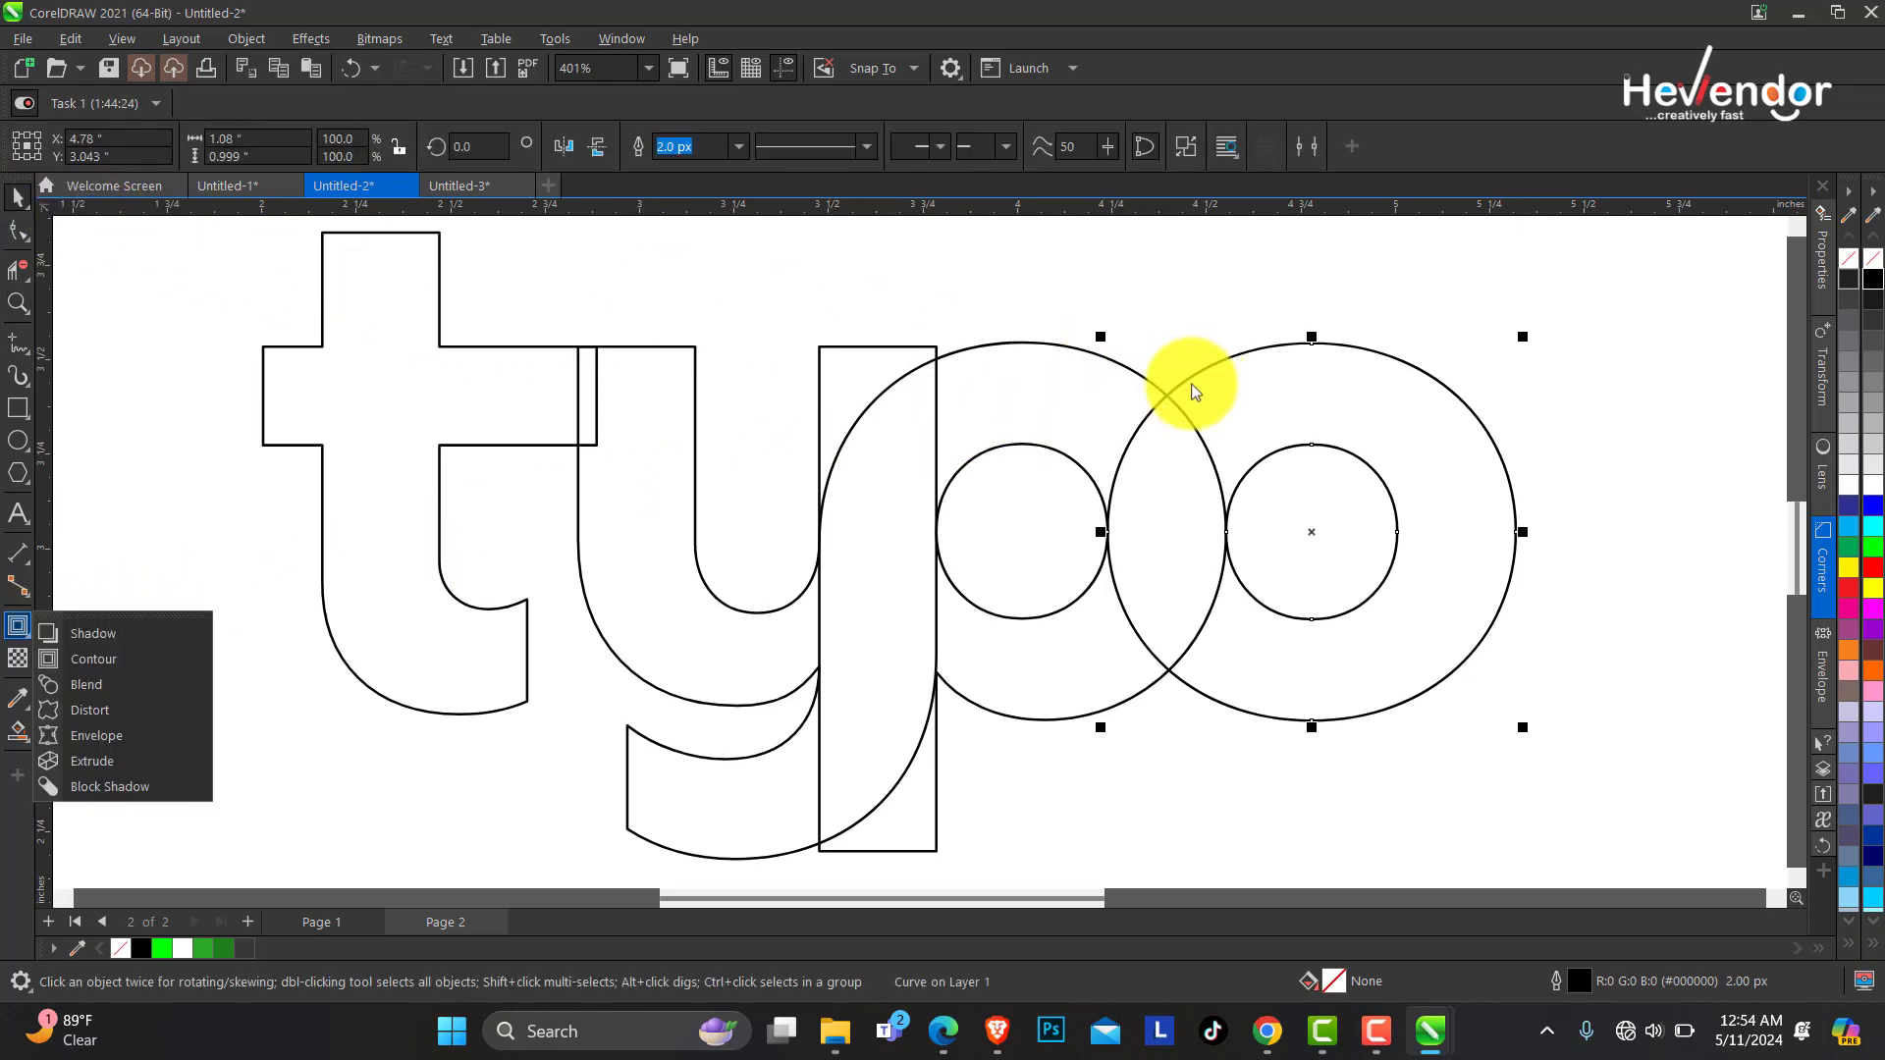
click(114, 659)
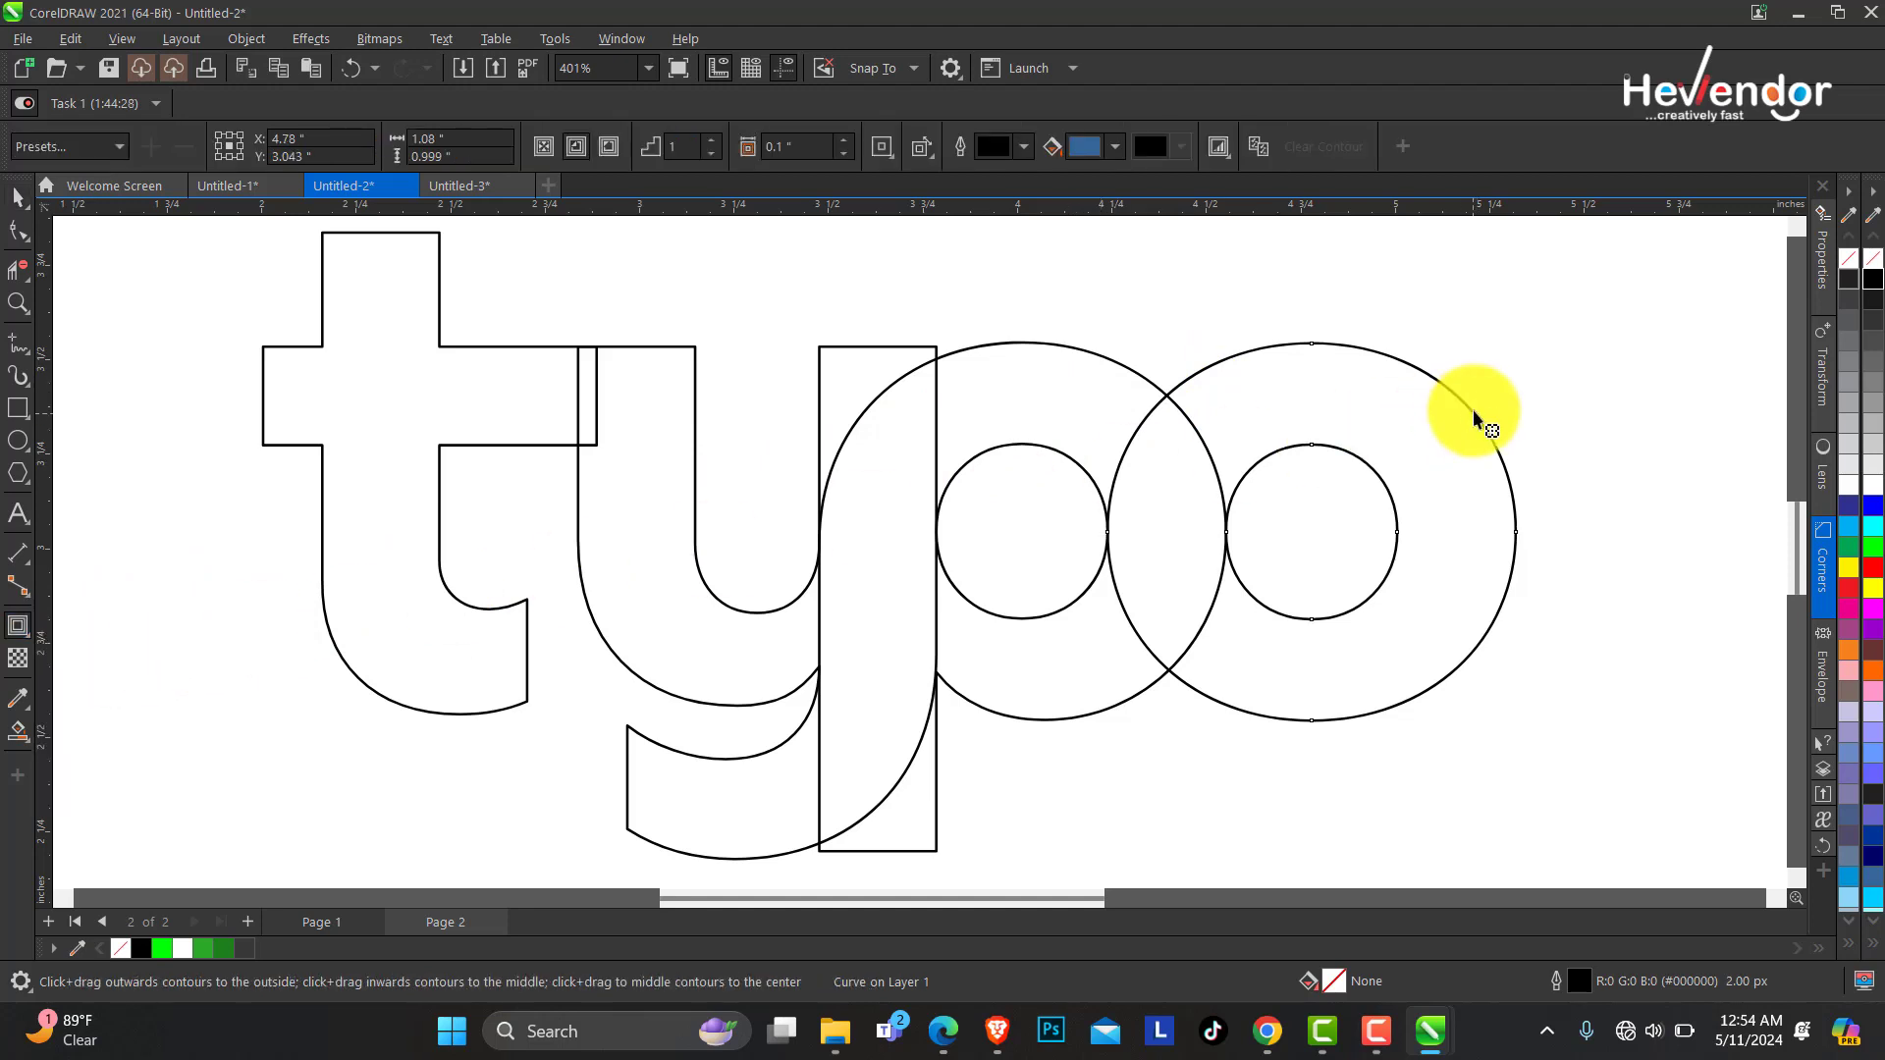
drag(1475, 409, 1533, 365)
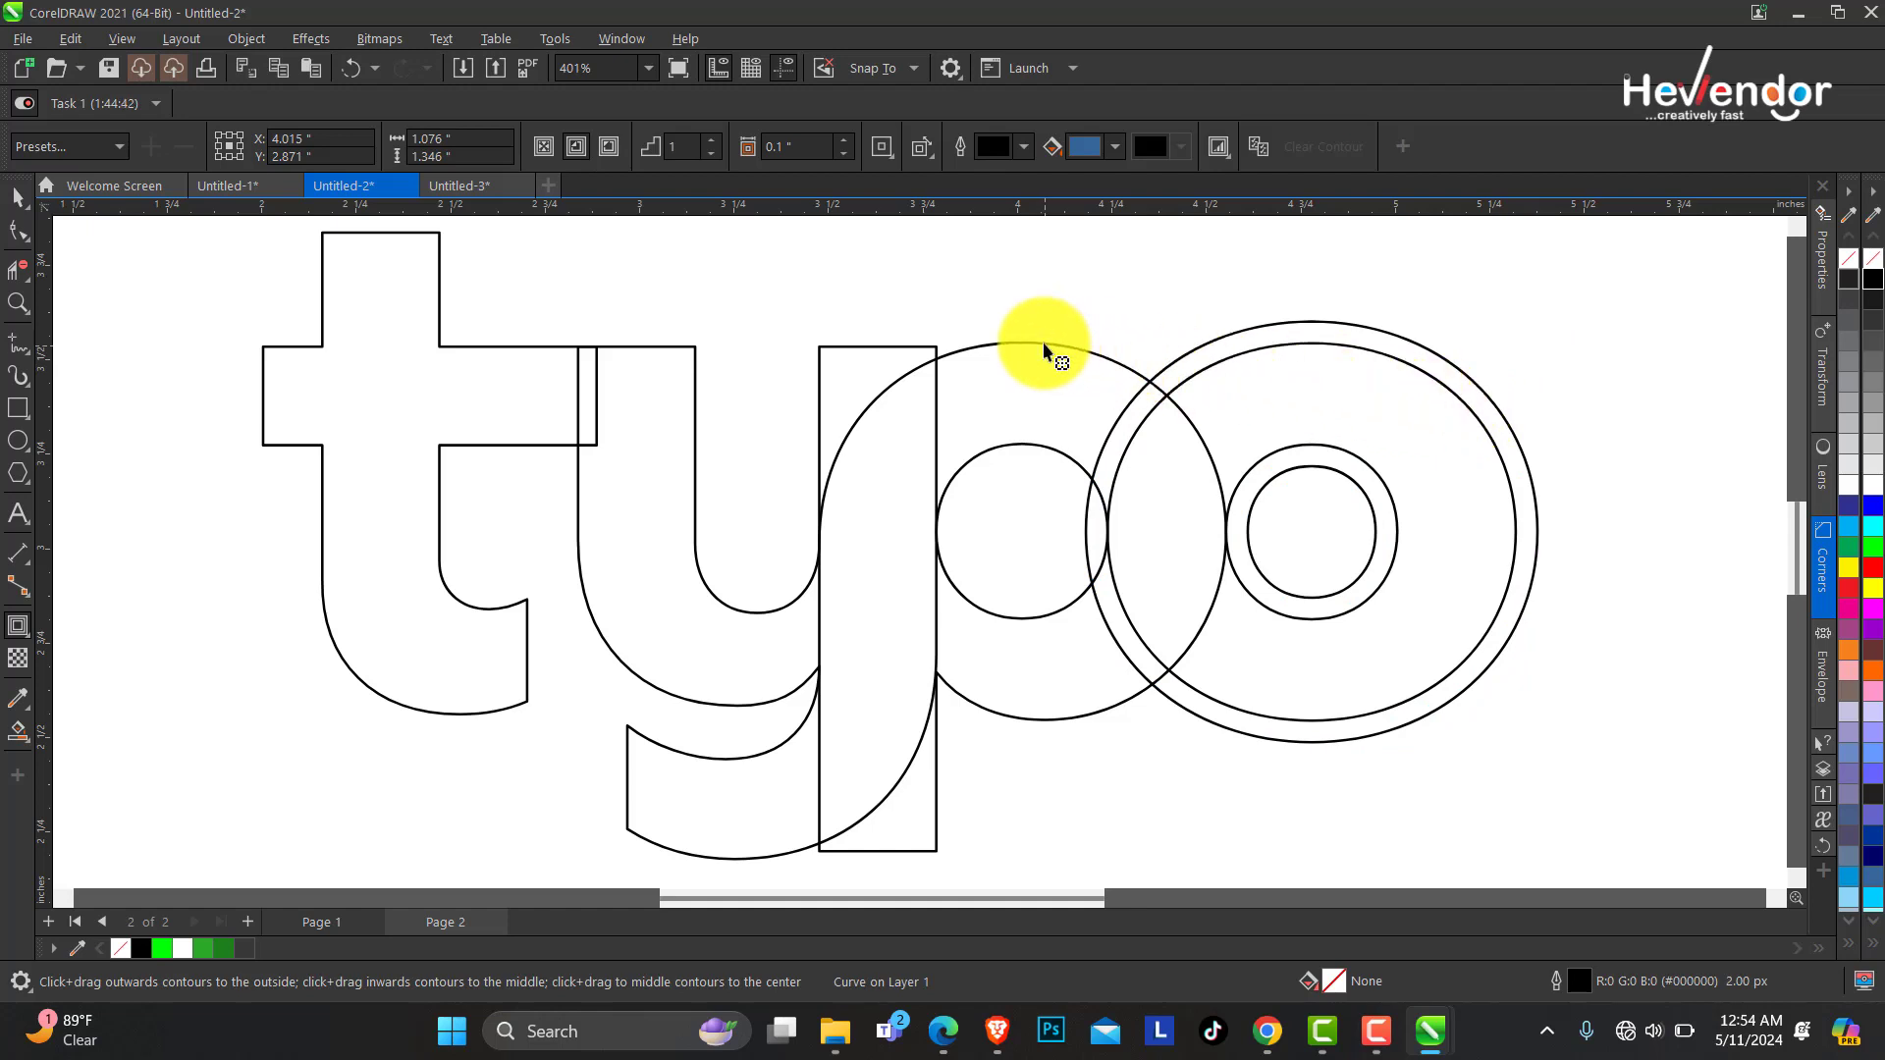
key(space)
key(space)
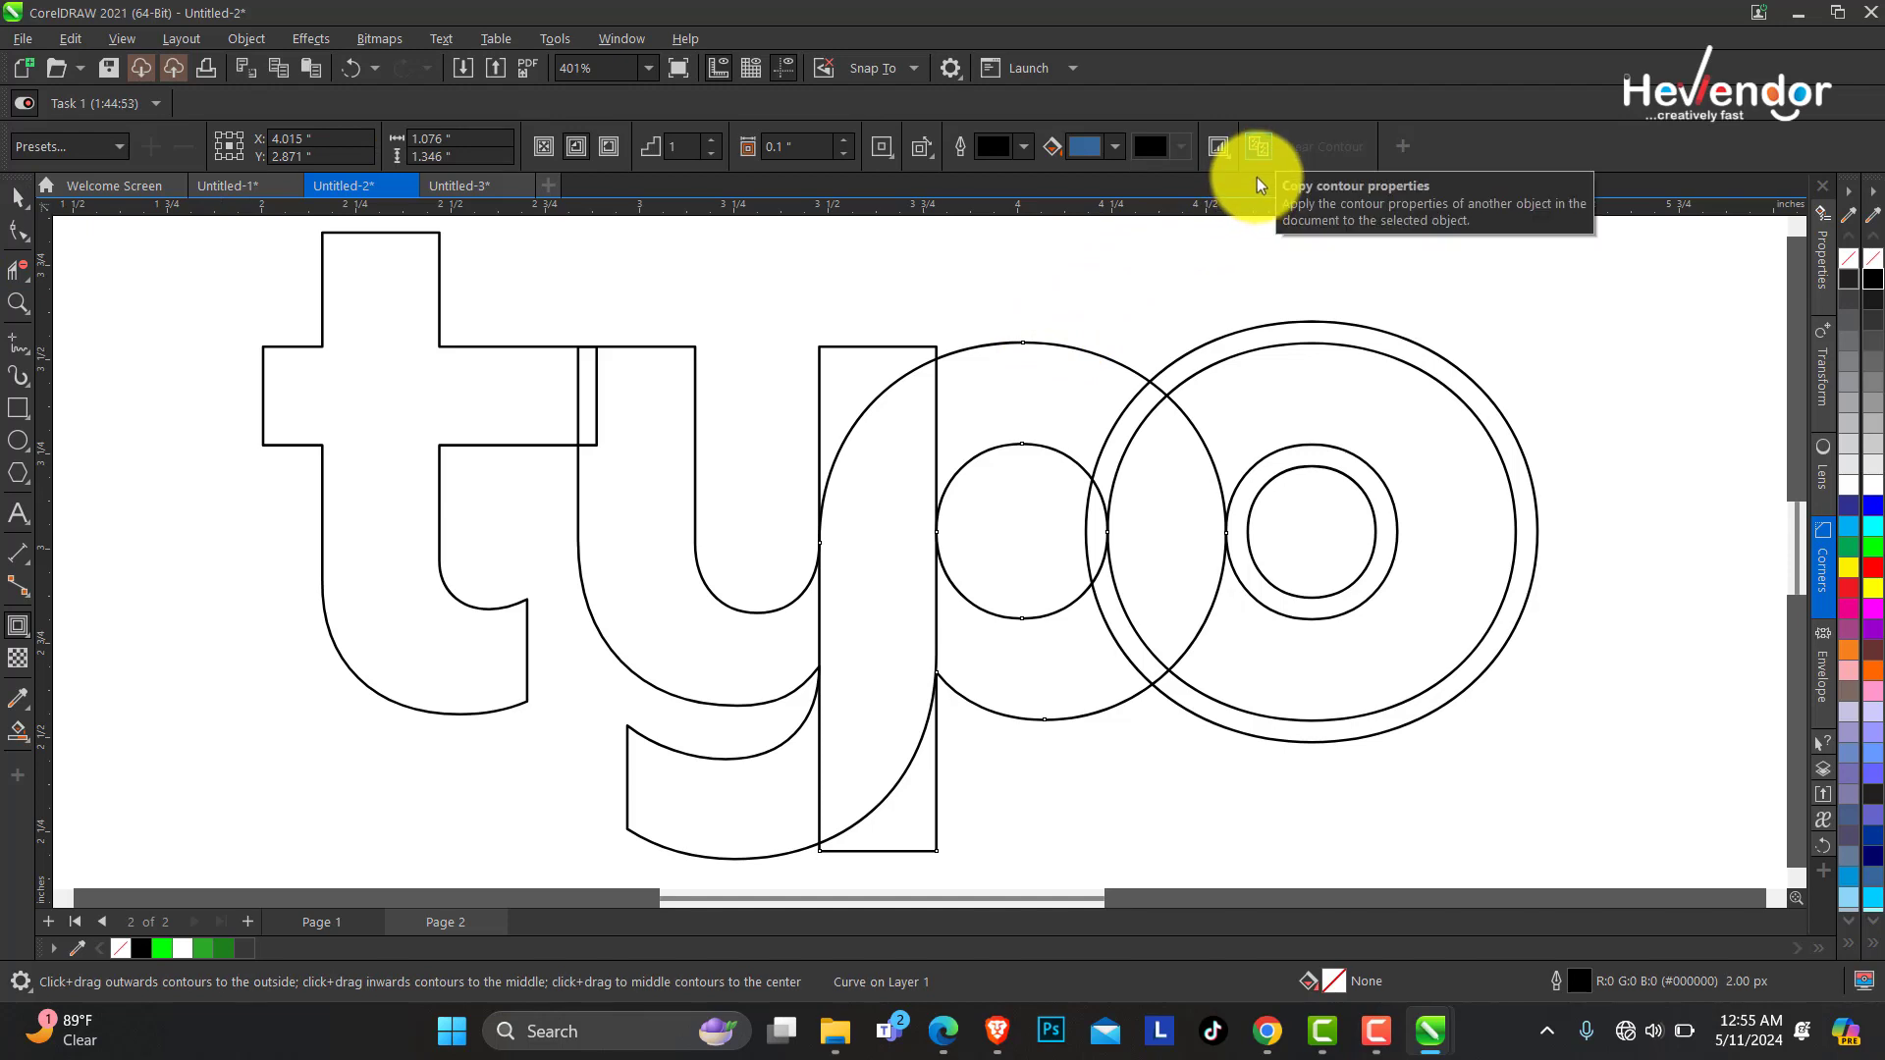
click(1262, 152)
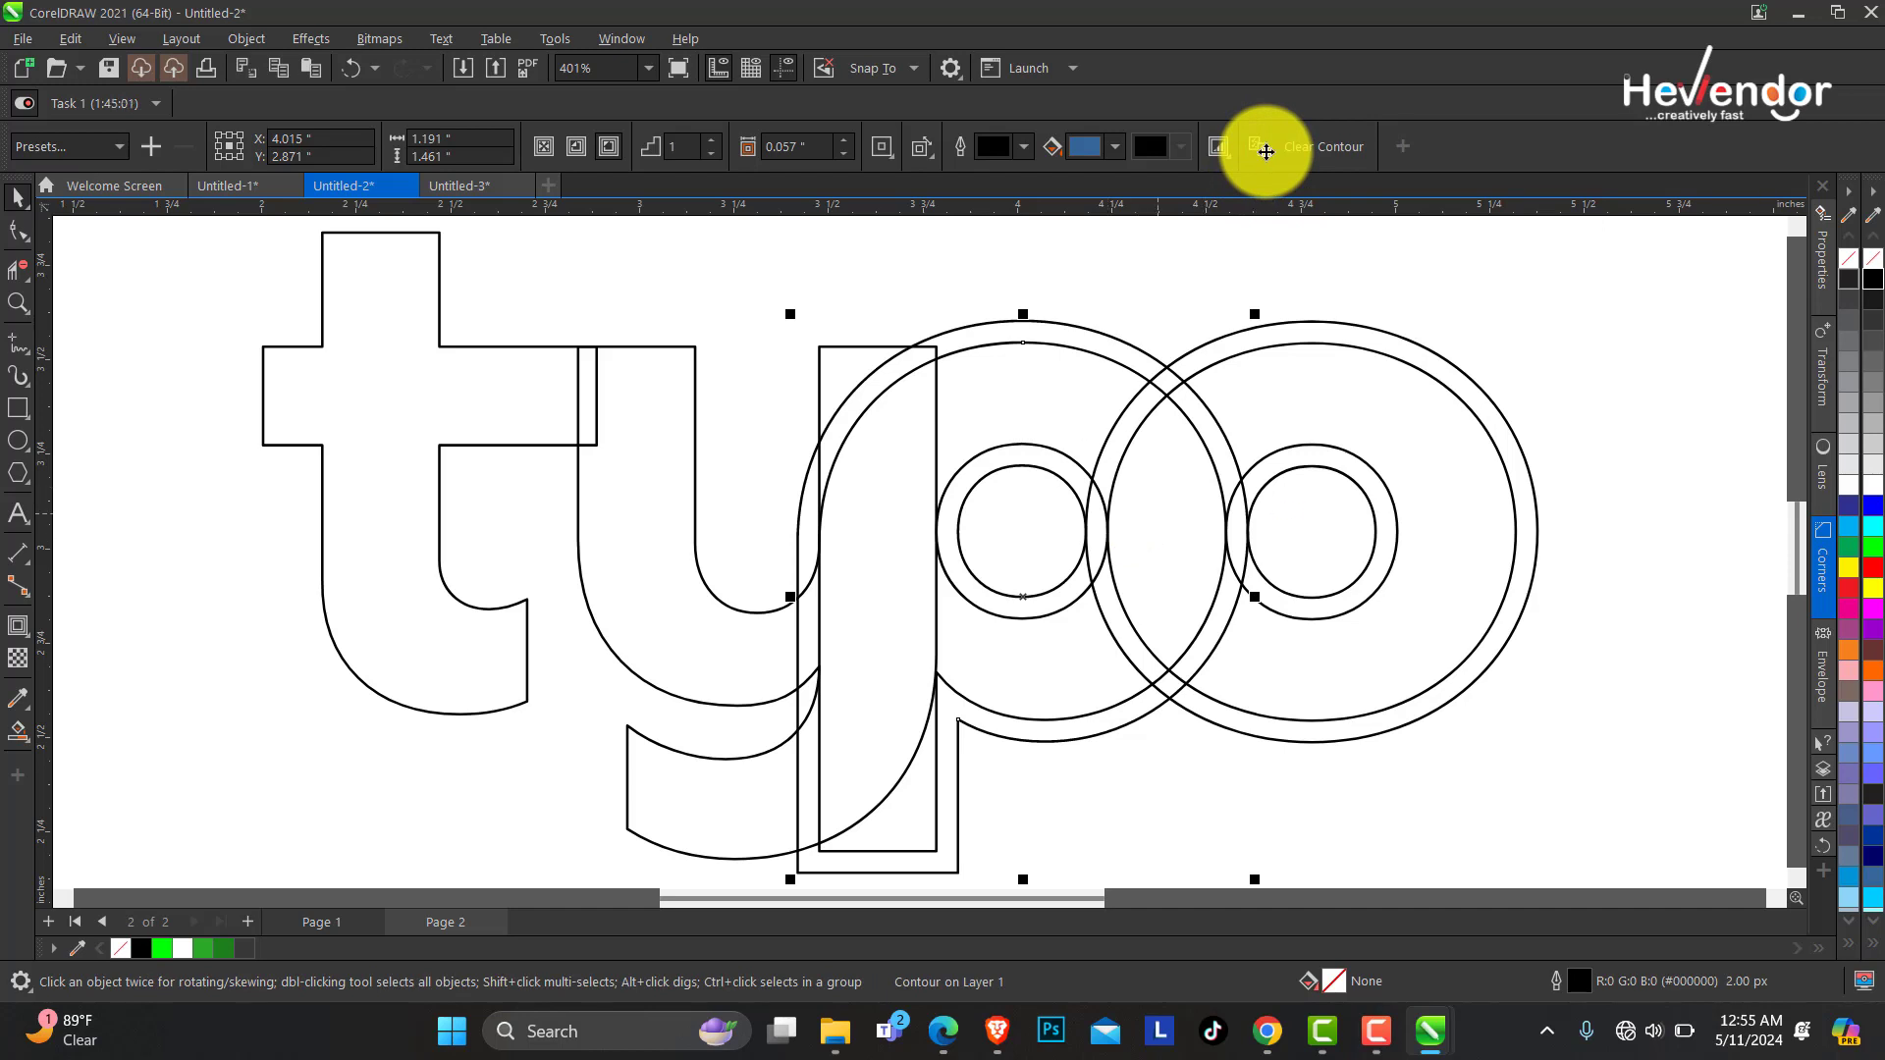
Smart Fill the t, y and the p's stem regions with bright green.
click(30, 303)
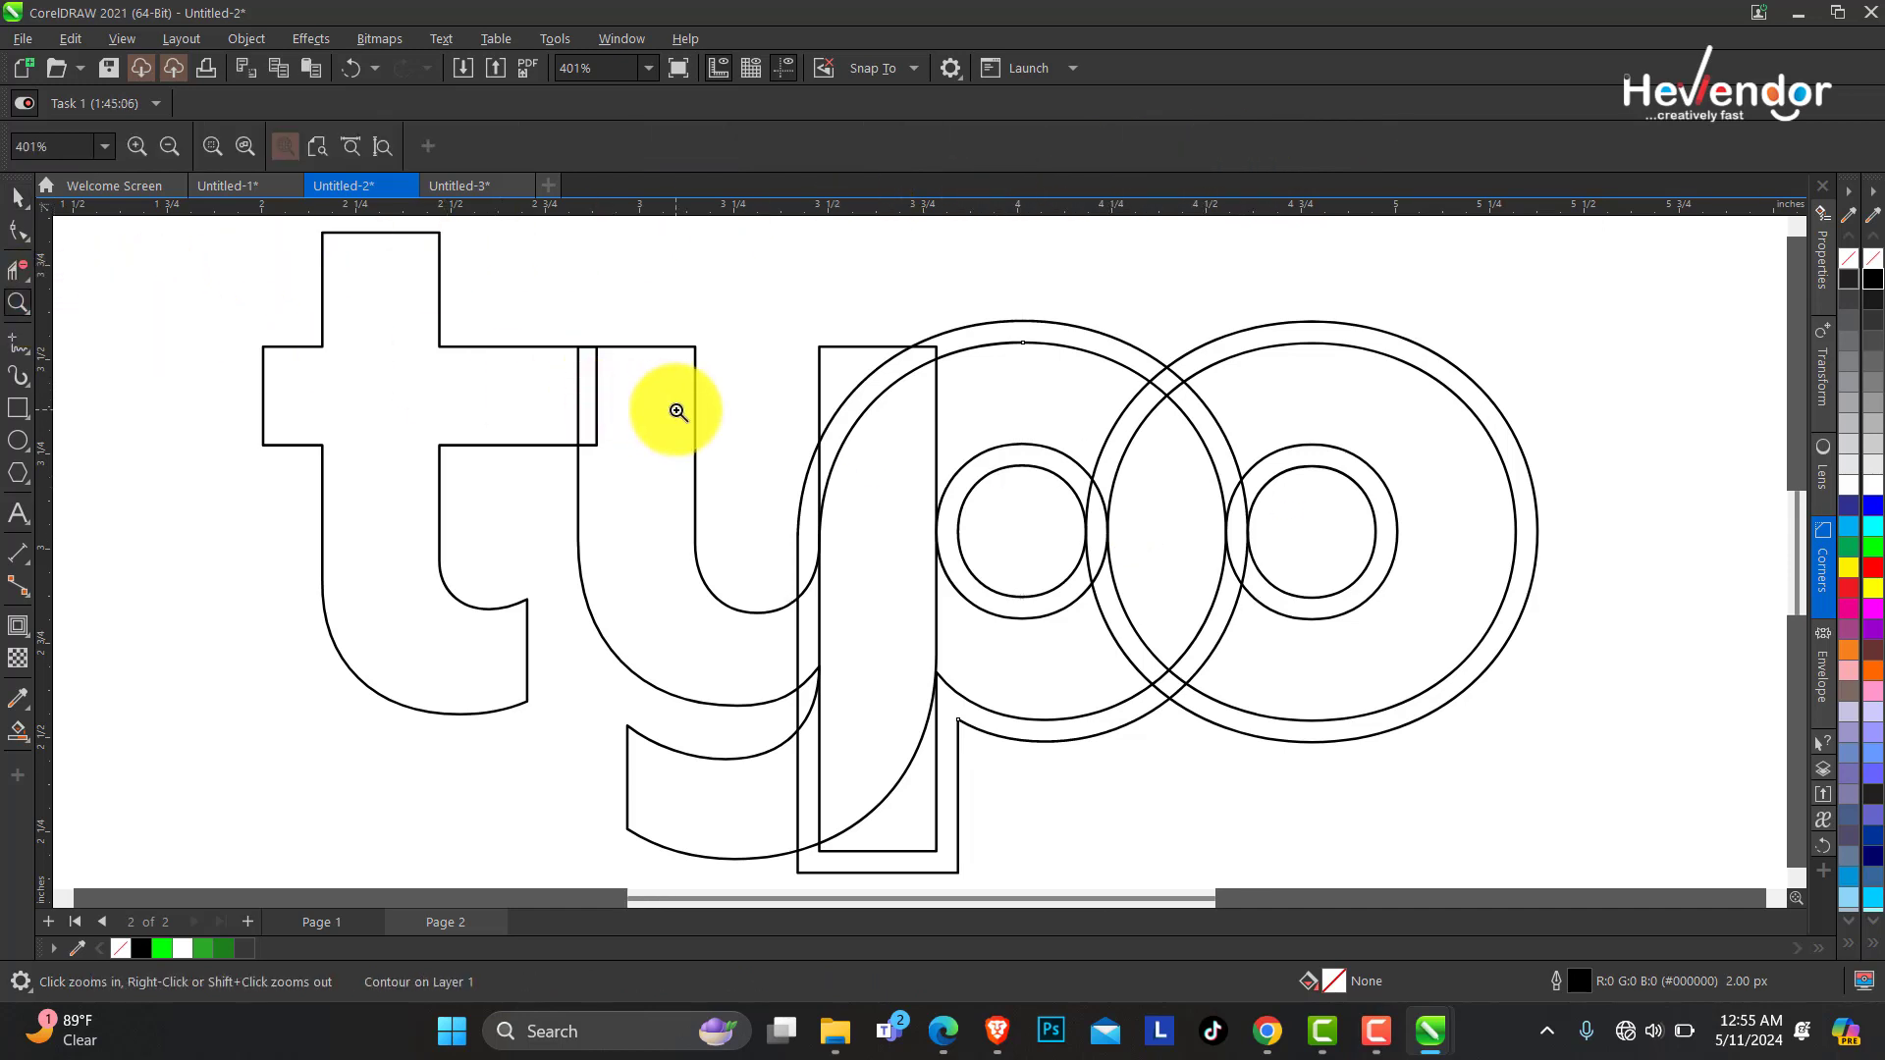
scroll(677, 409, down, 1)
drag(275, 278, 664, 408)
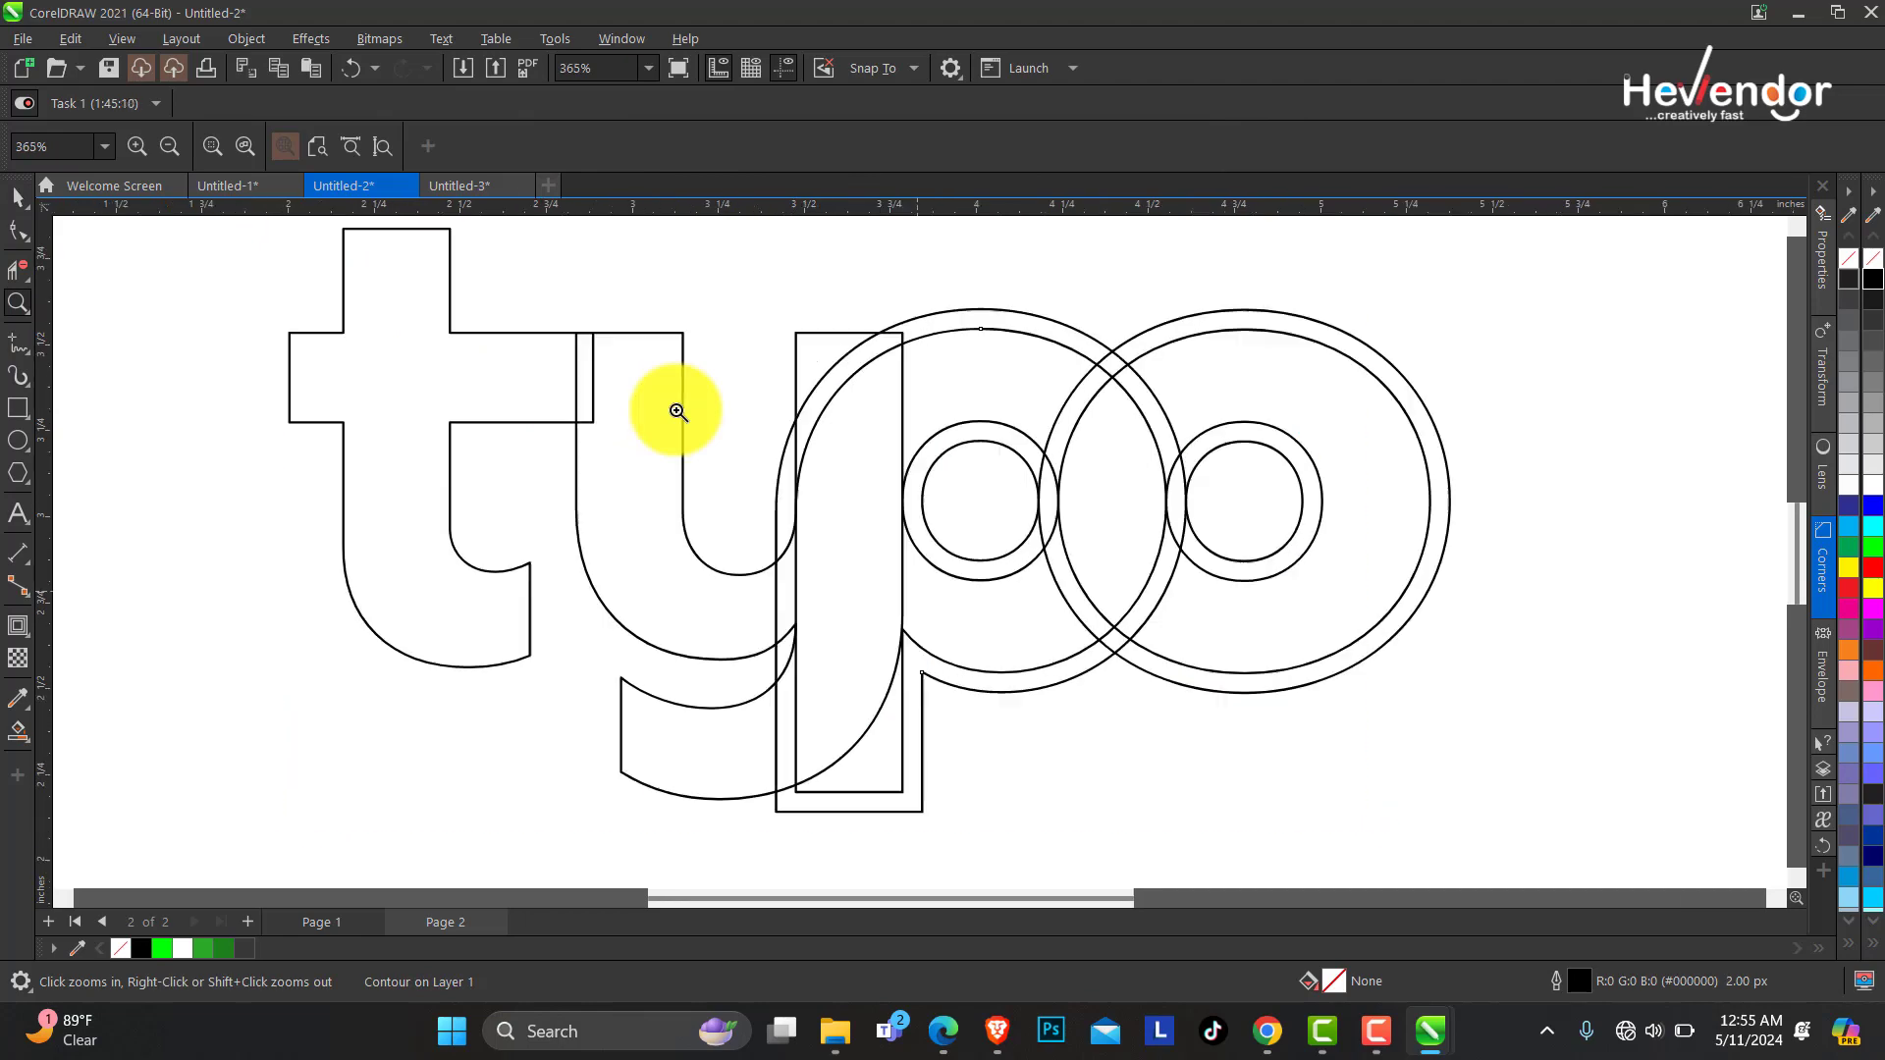
click(20, 197)
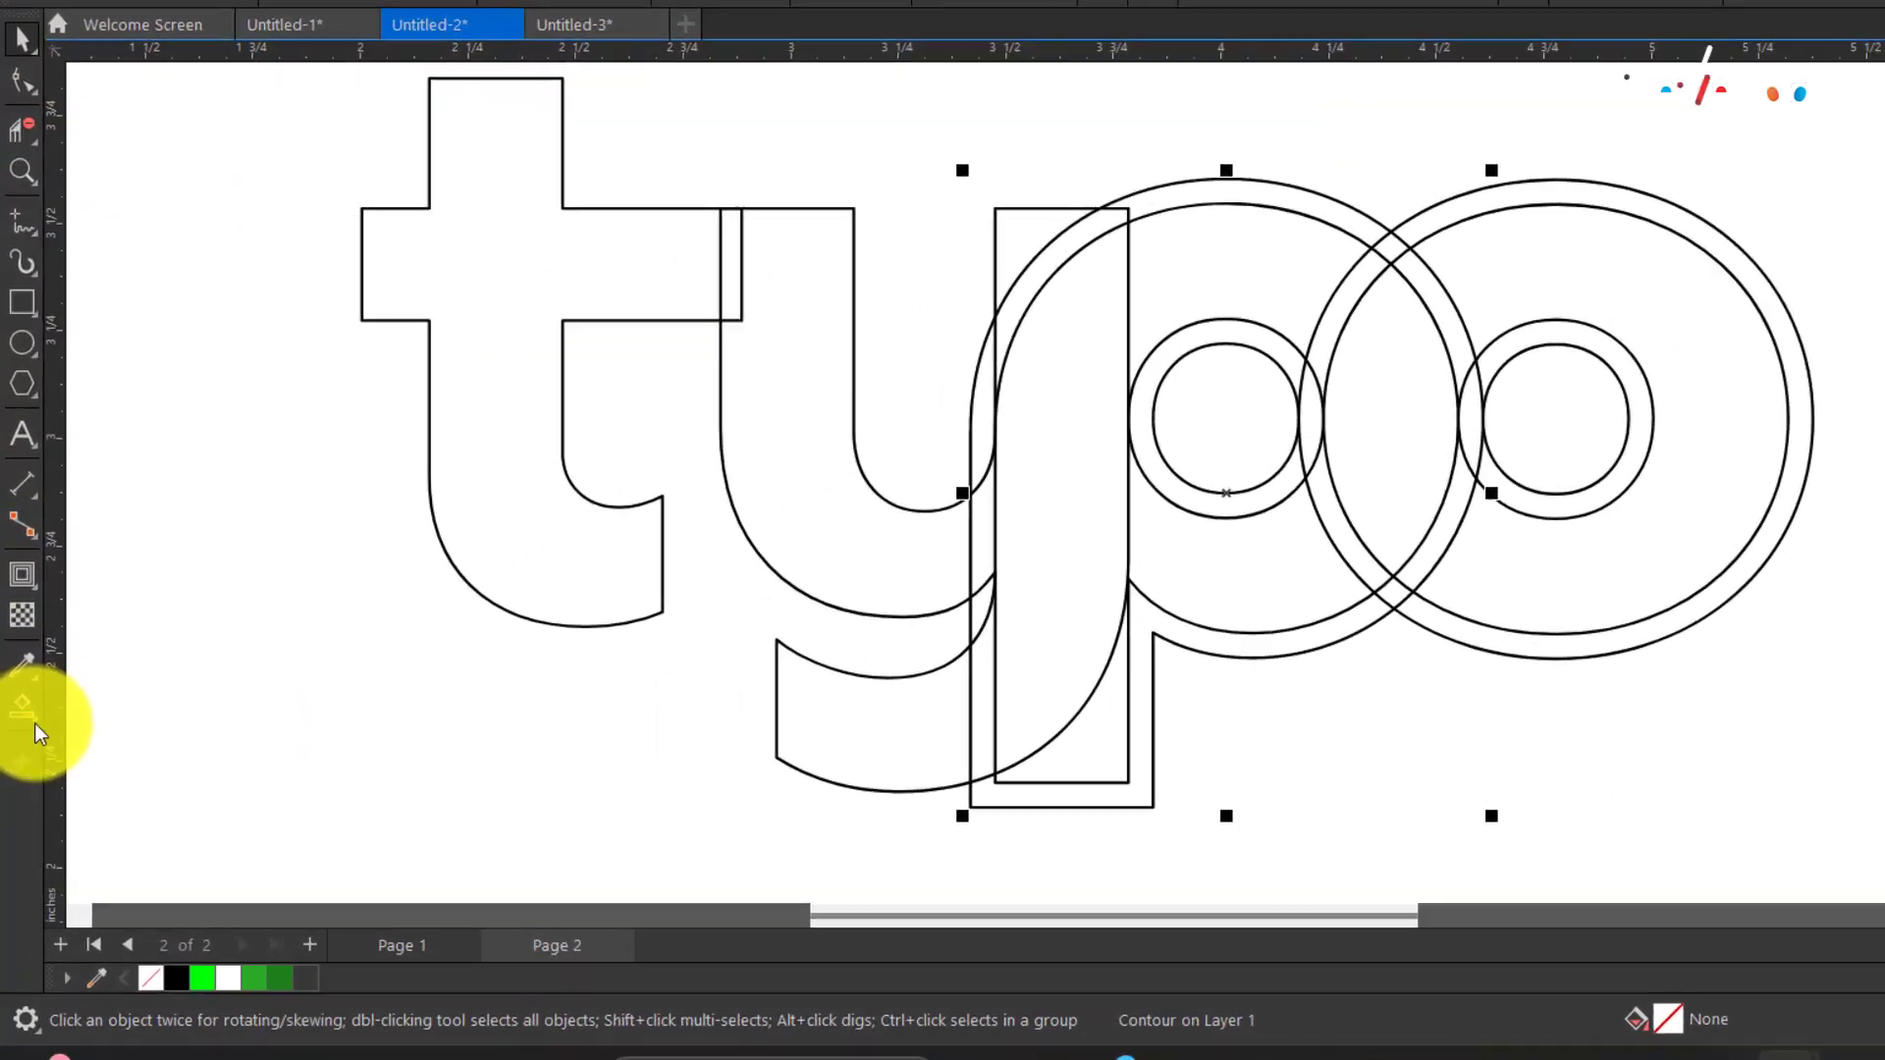
click(37, 730)
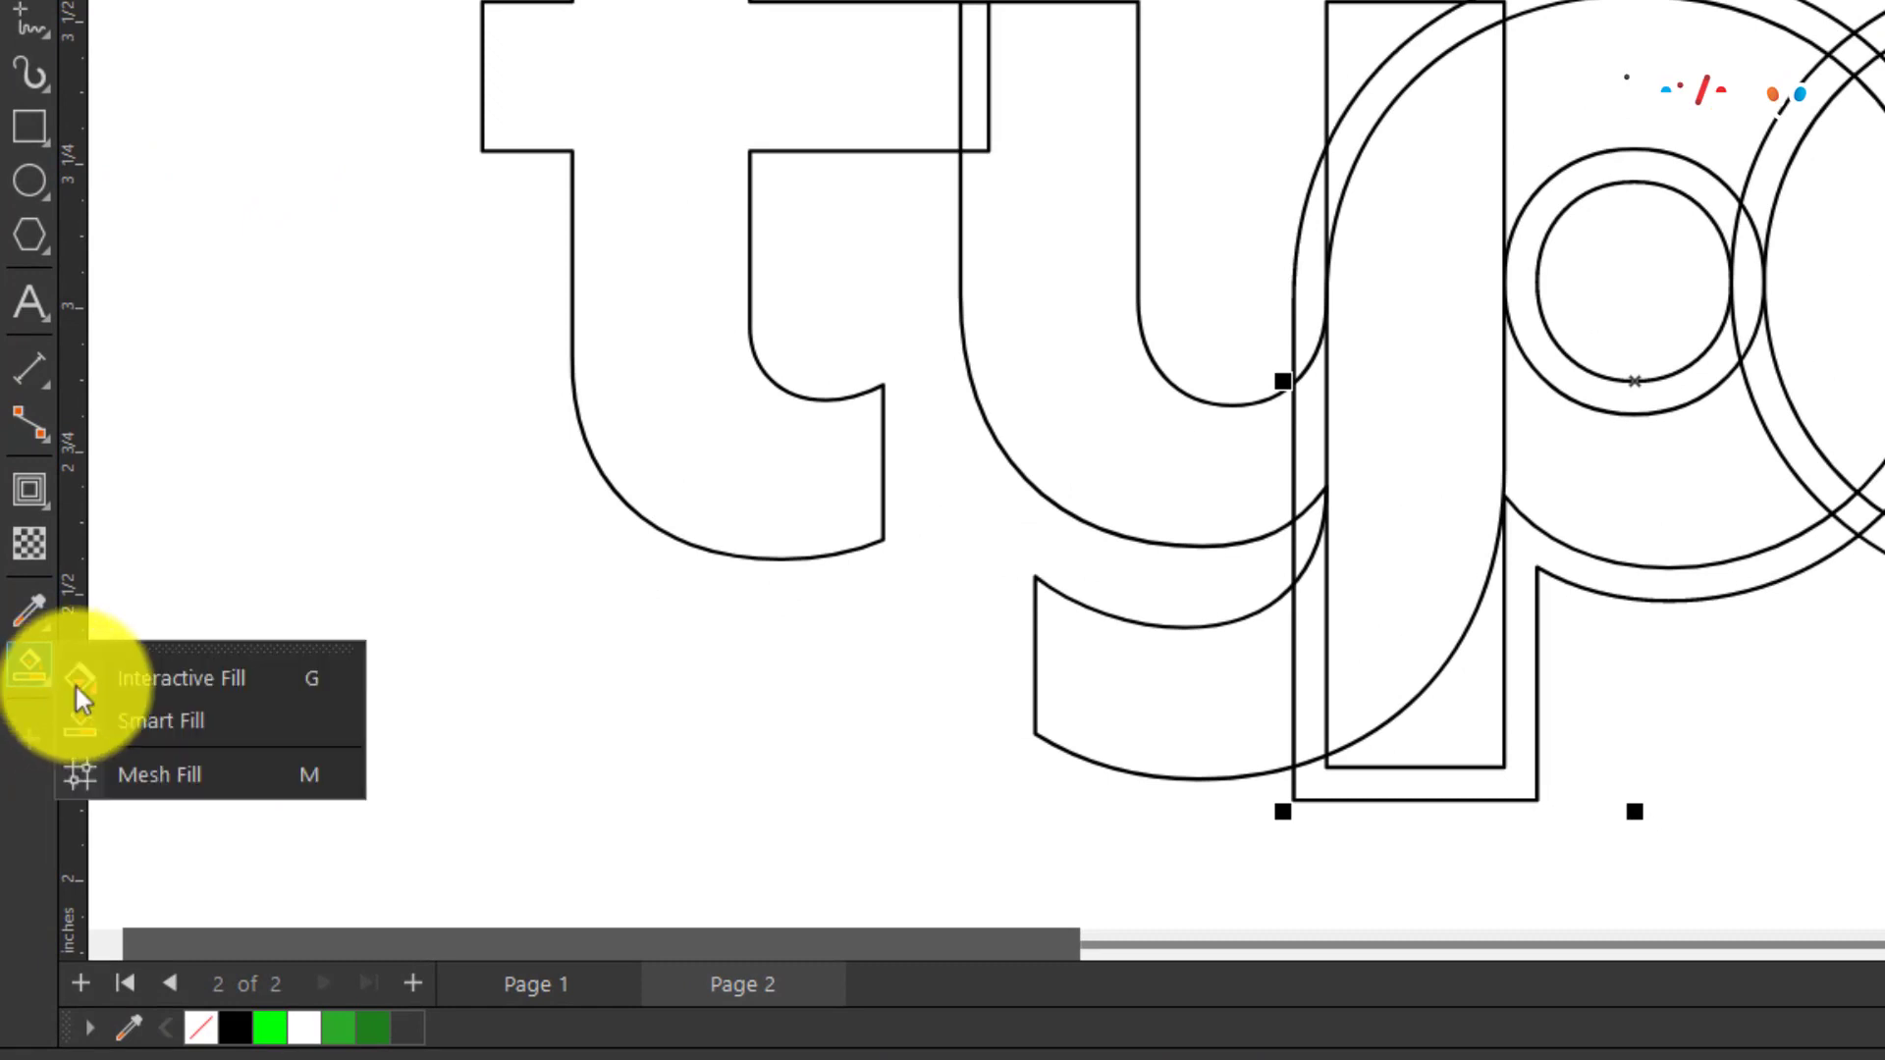
click(129, 685)
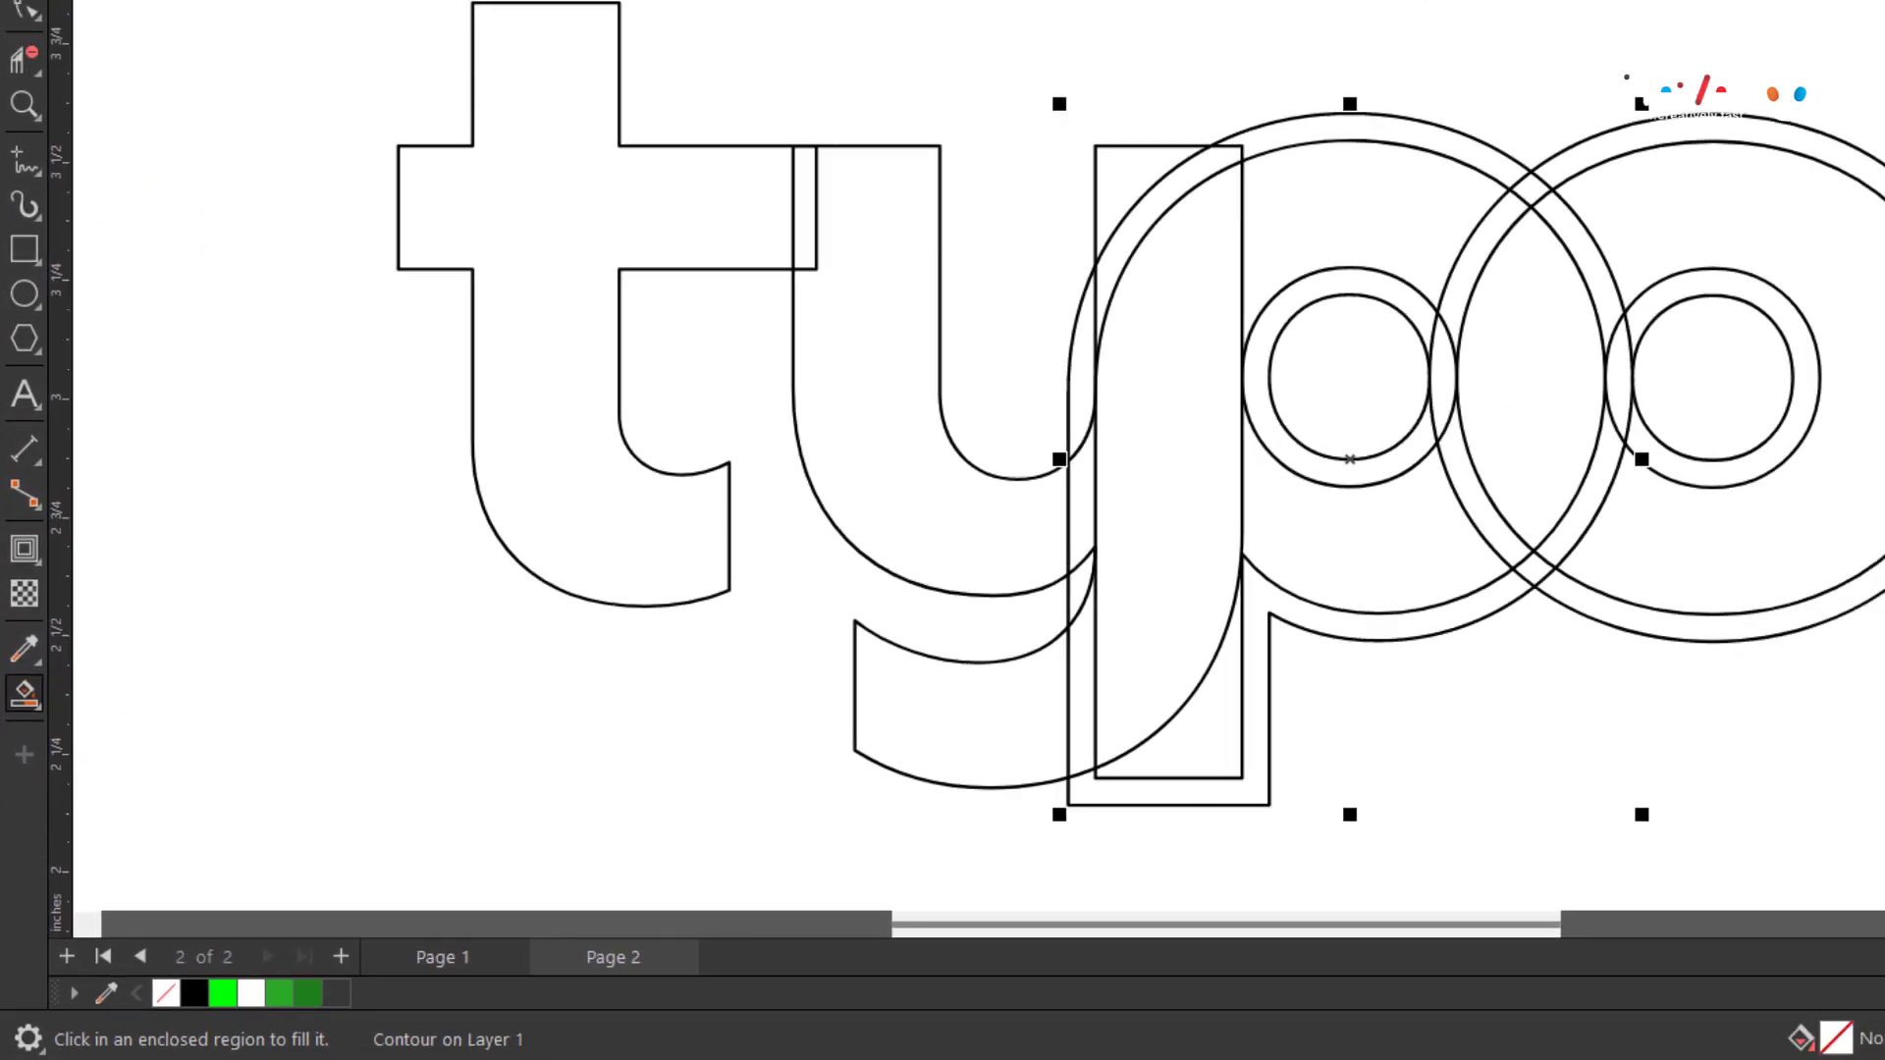
click(267, 146)
click(404, 250)
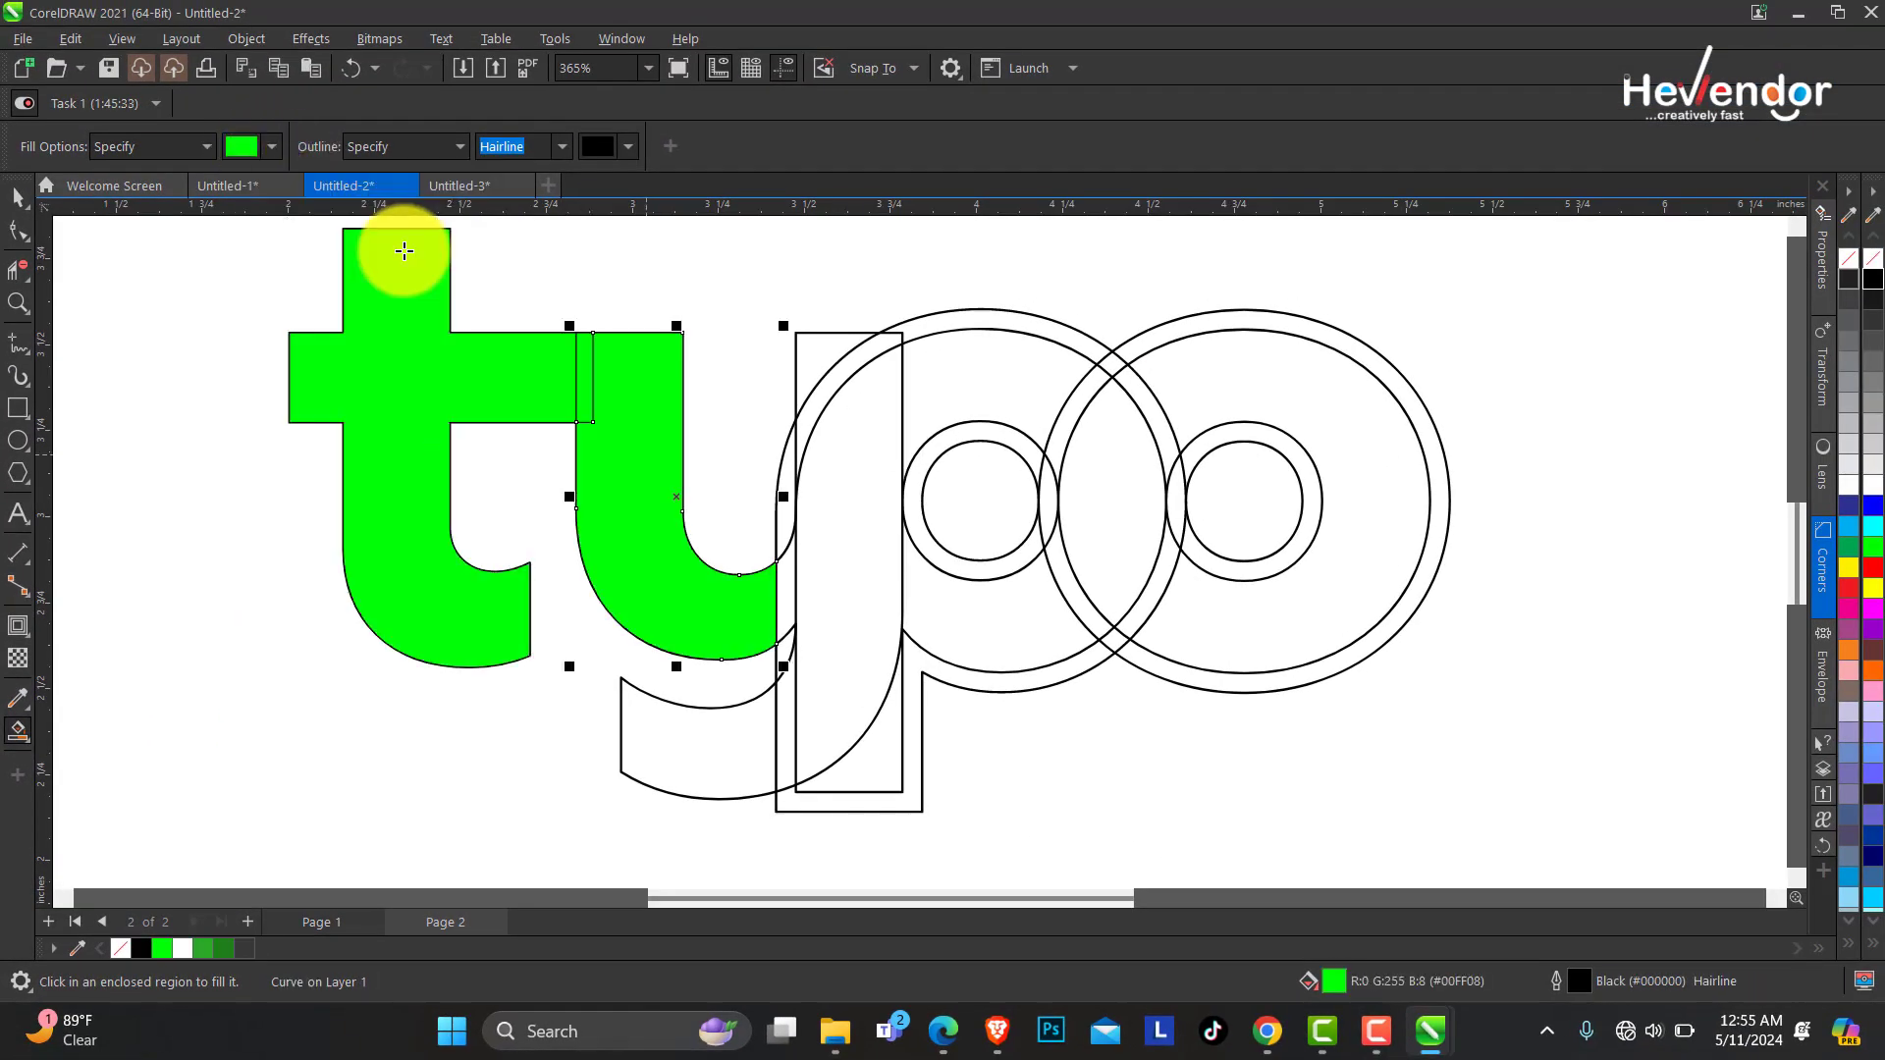
click(851, 623)
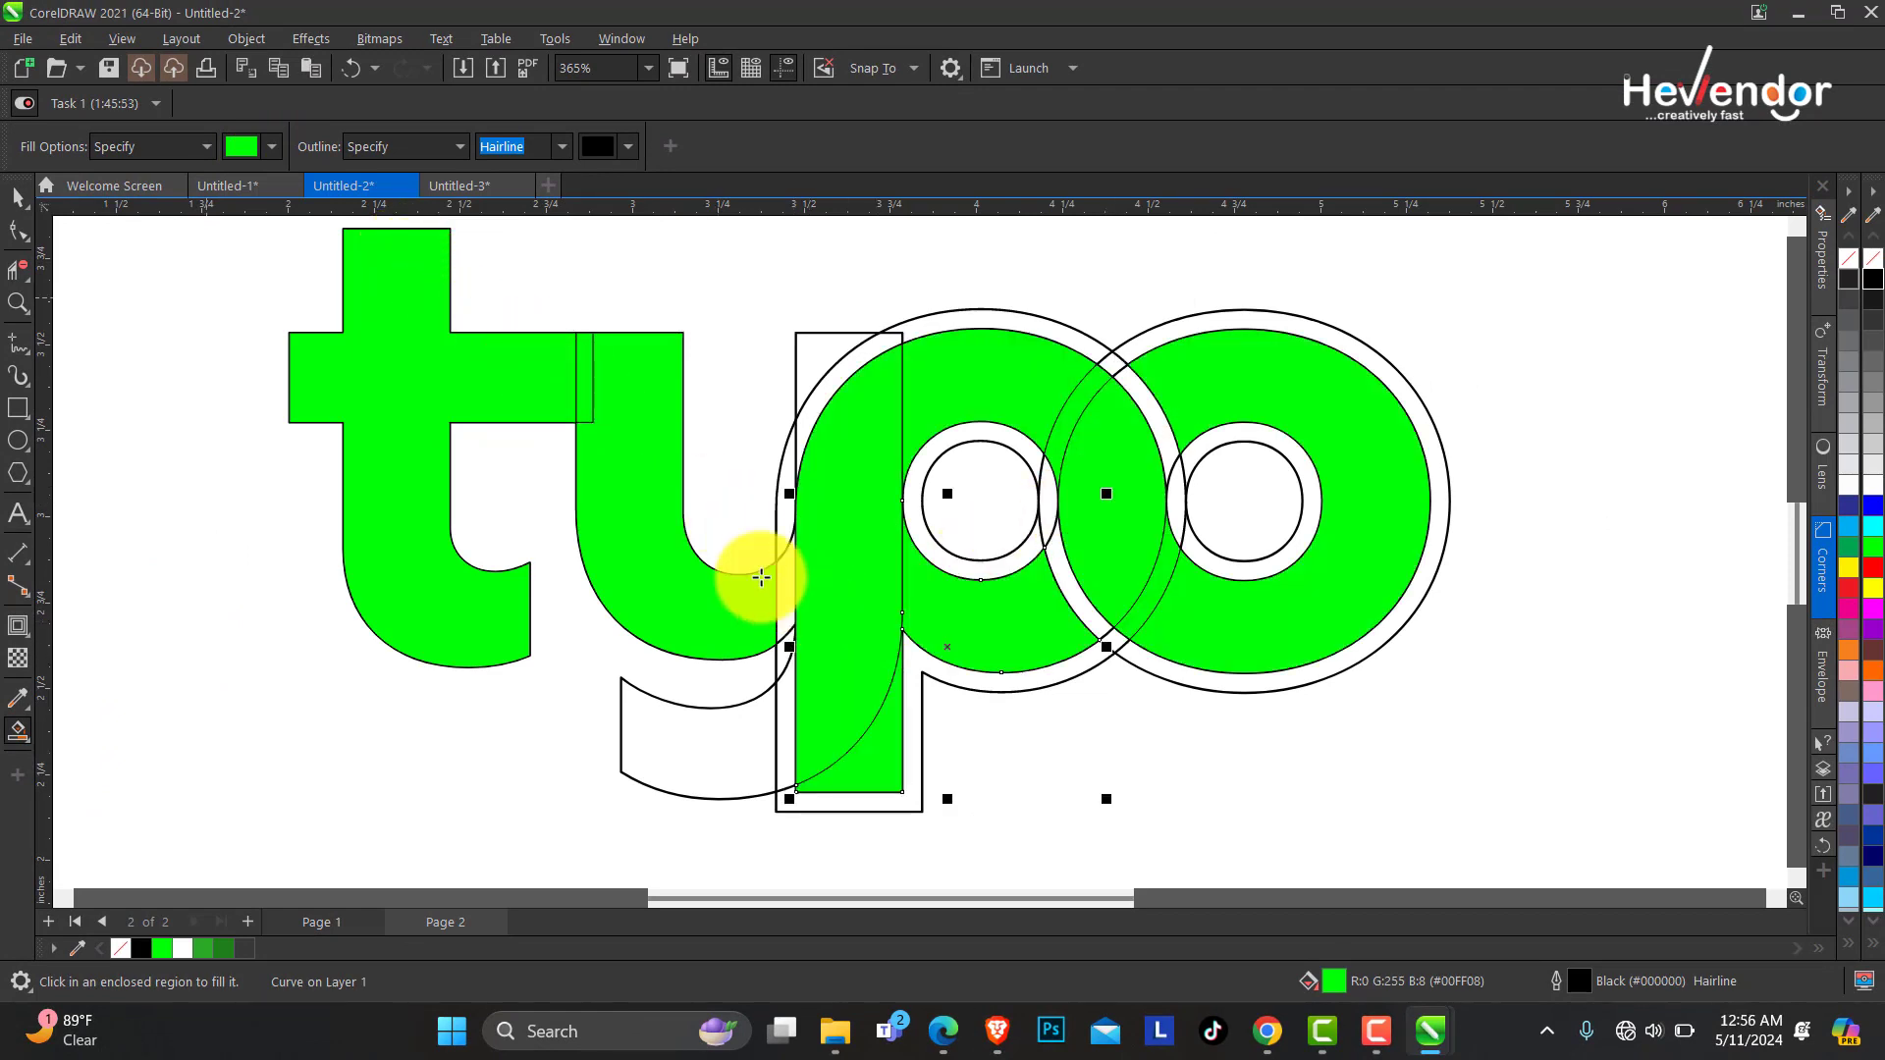
Smart Fill further green regions across the p and o.
click(18, 269)
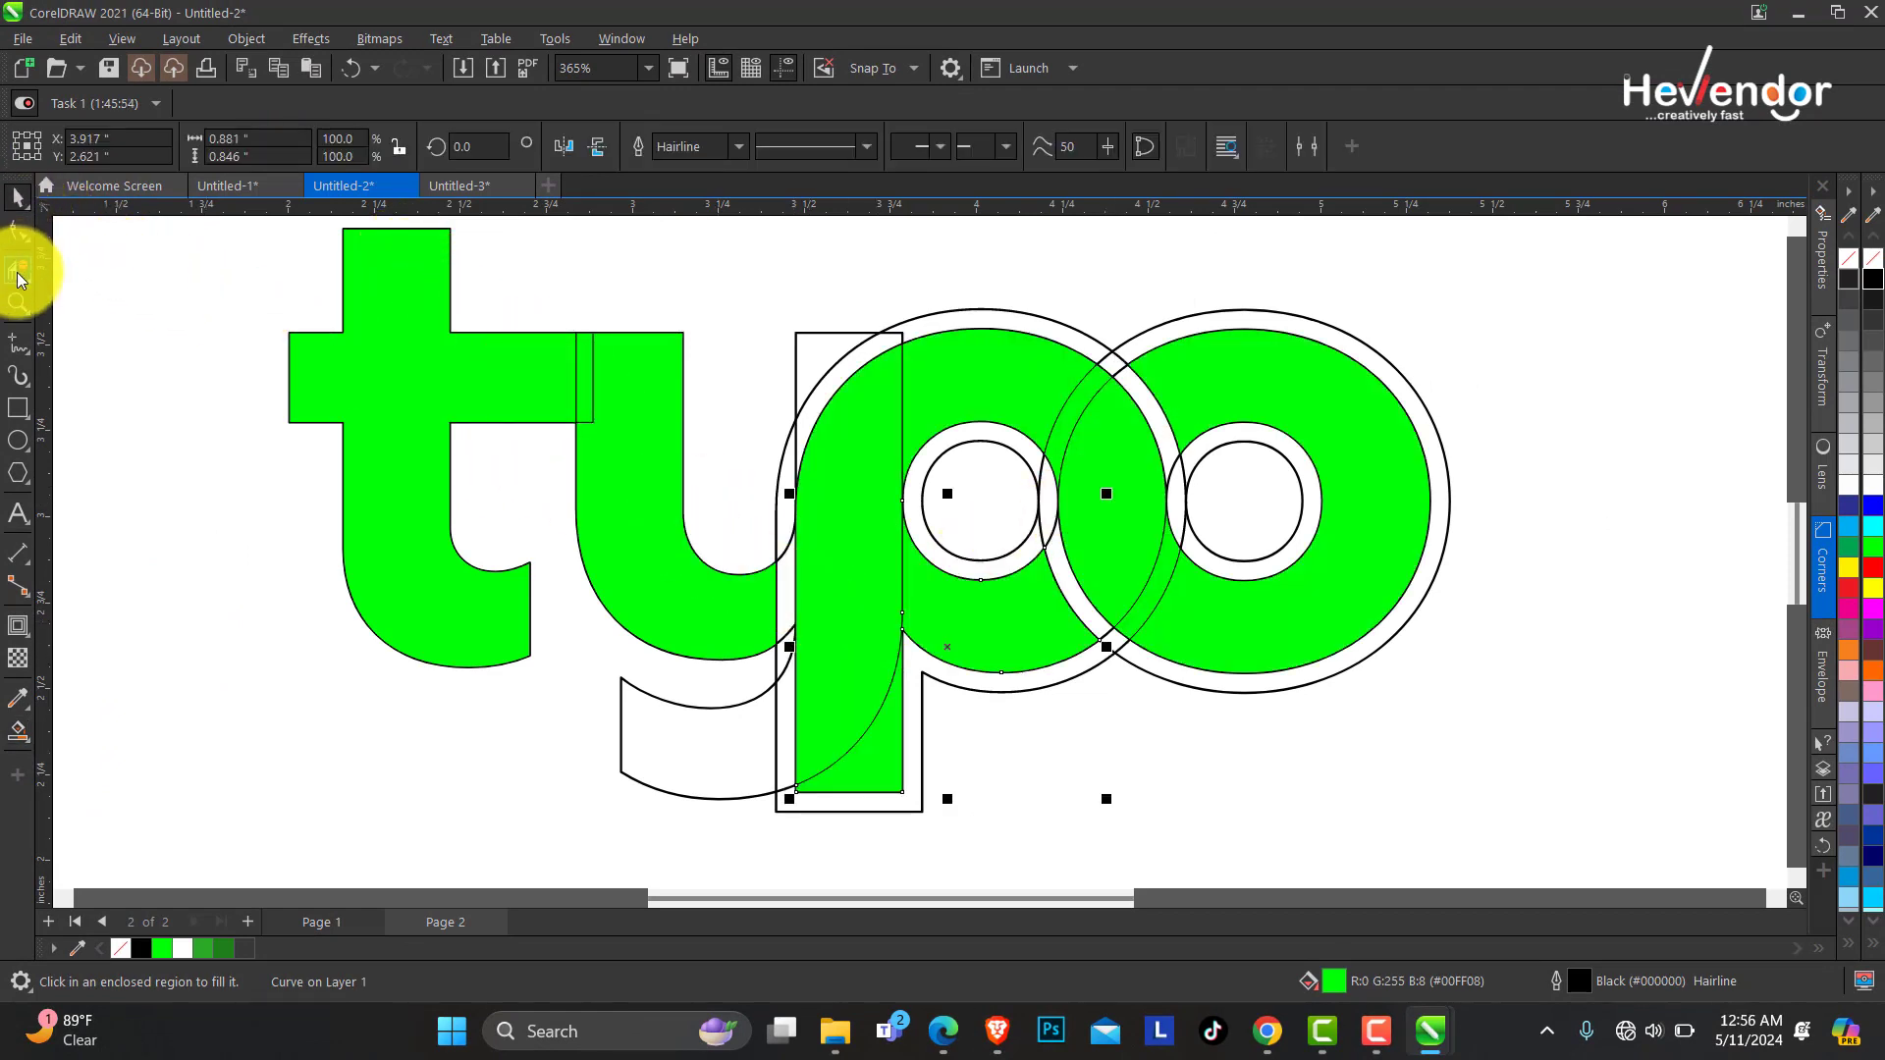
click(894, 792)
click(18, 198)
Undo the last four fills.
click(348, 72)
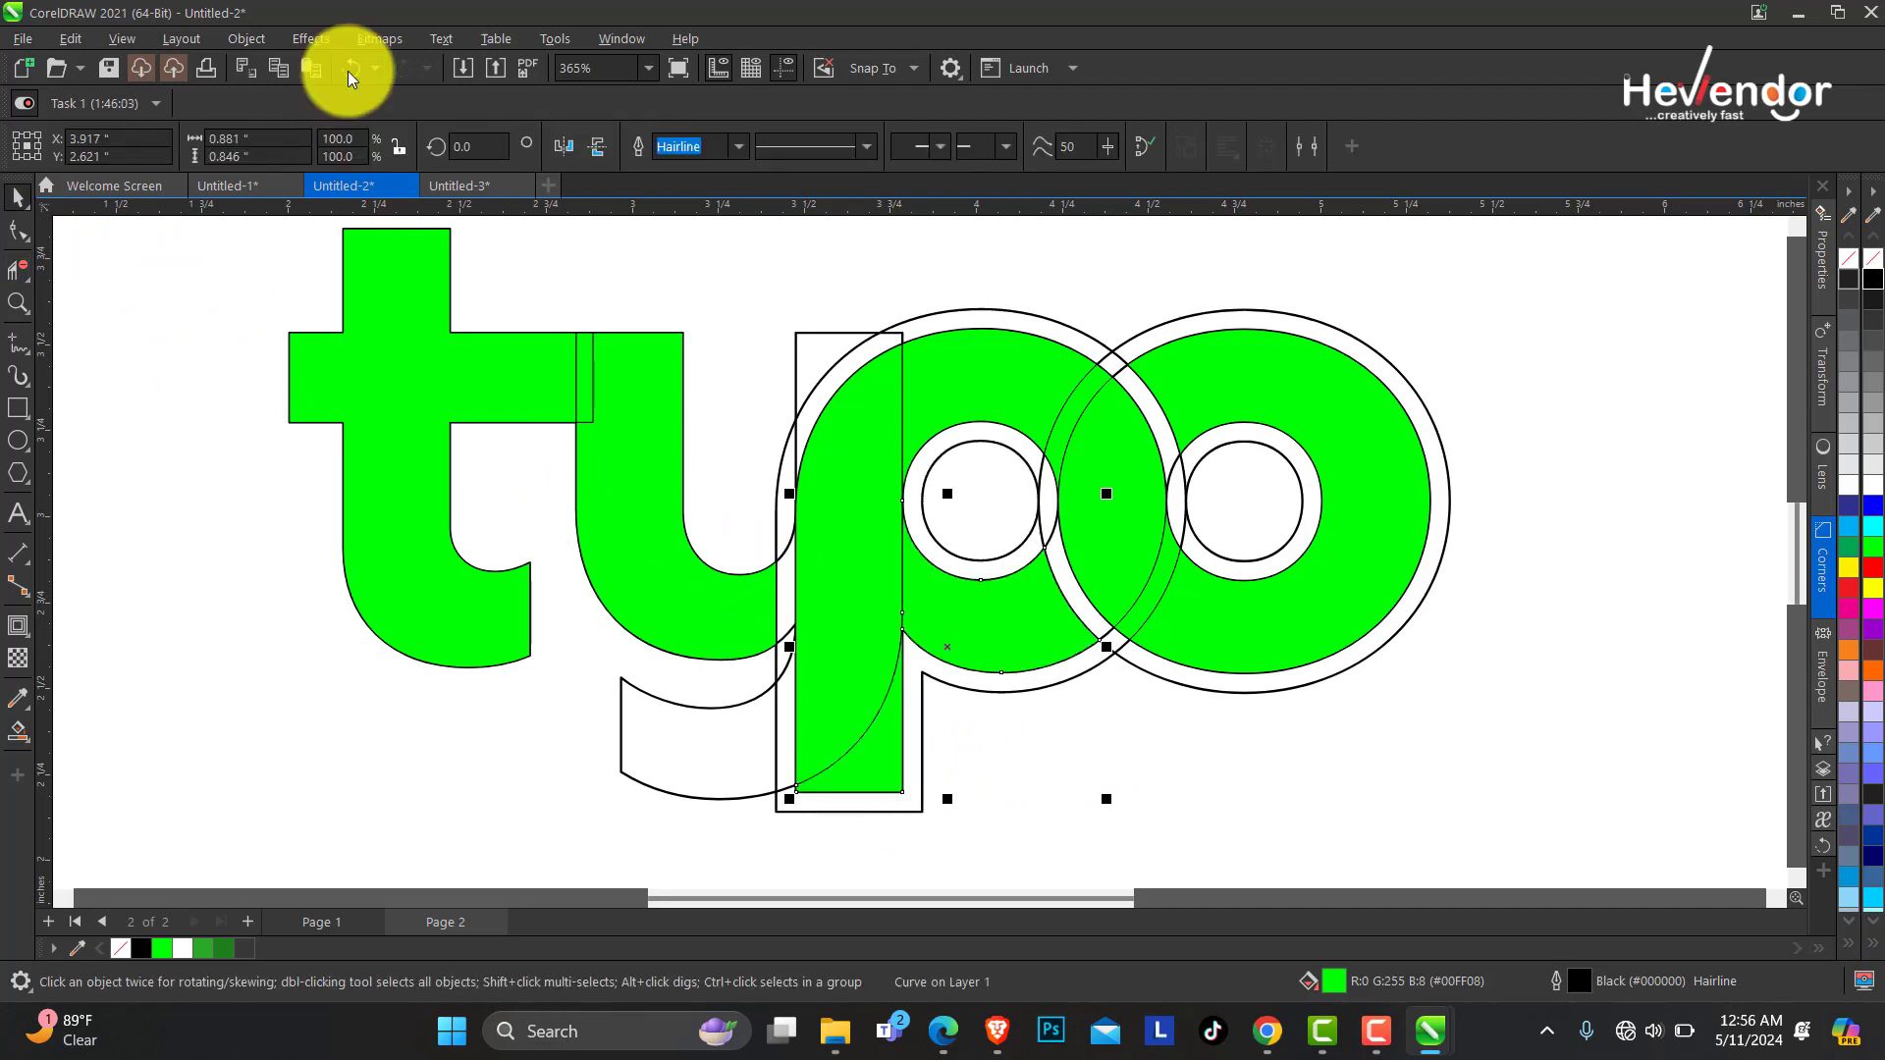
click(348, 71)
click(348, 72)
click(348, 72)
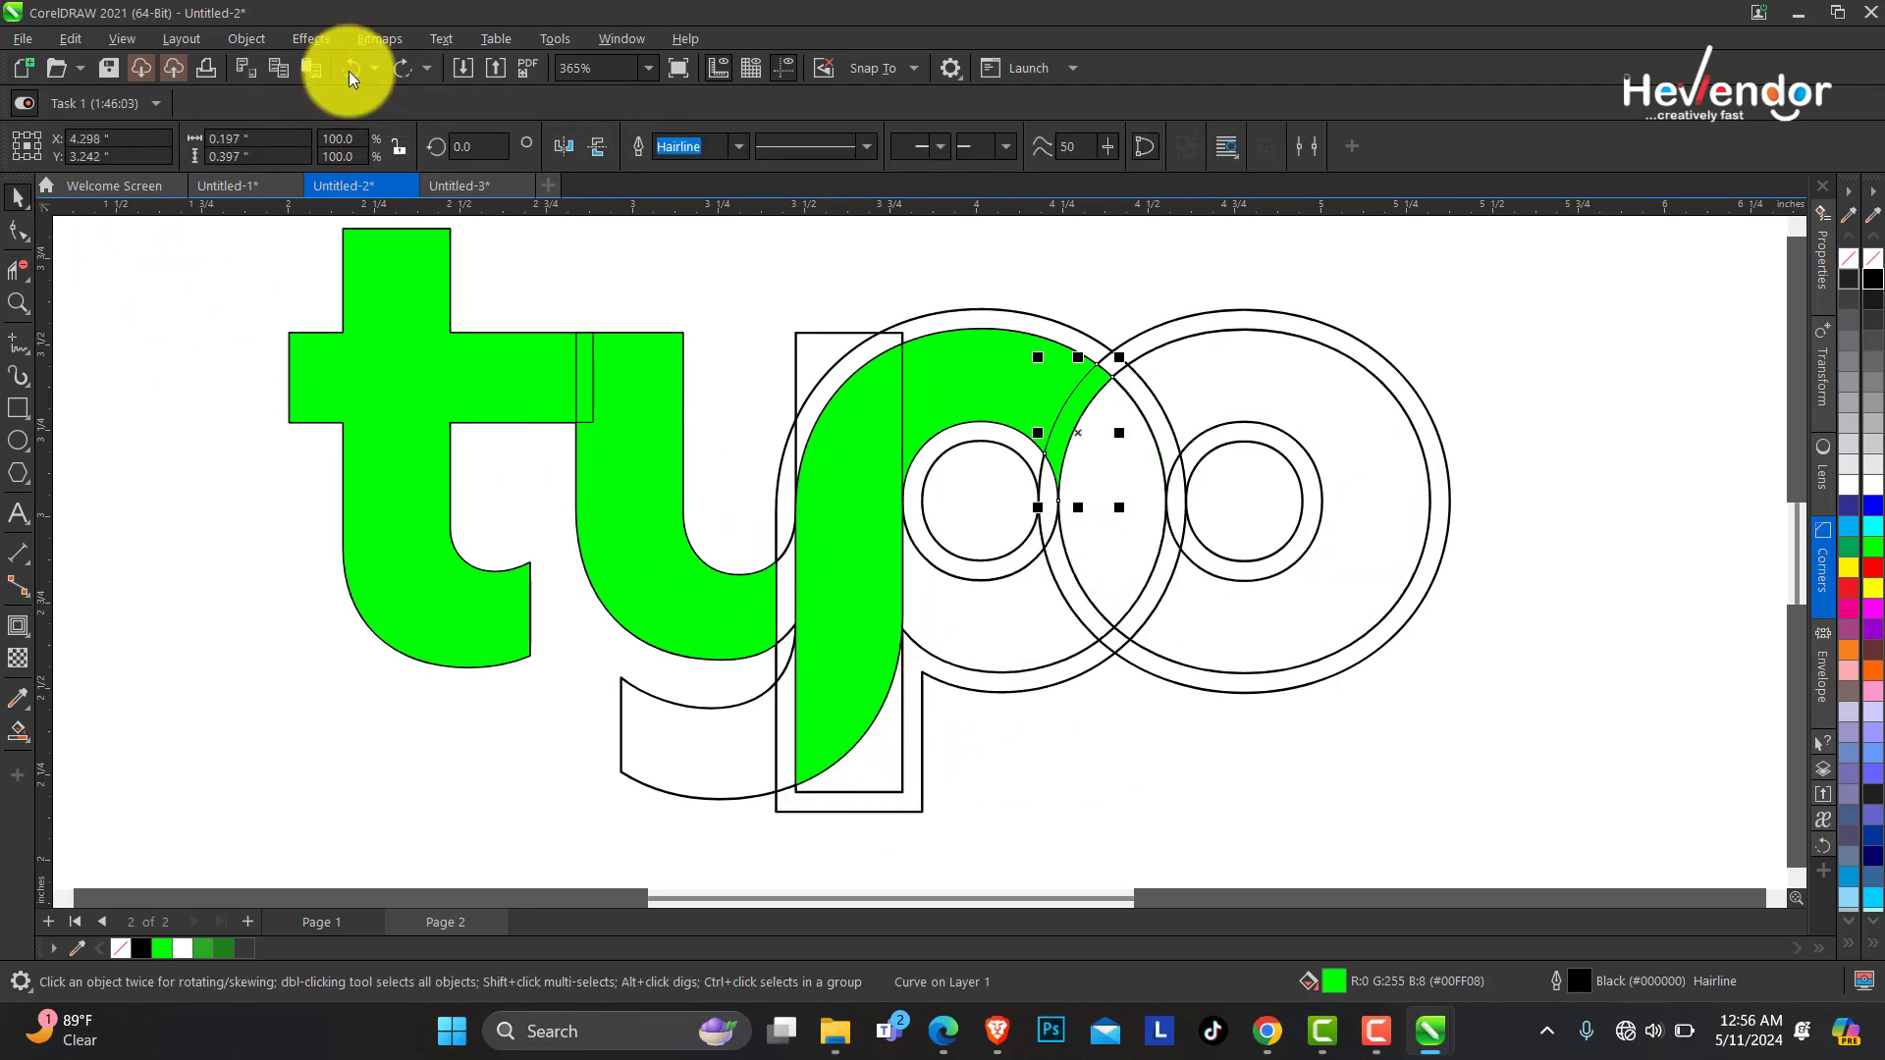
Undo three more of the green fills on the p.
click(348, 71)
click(348, 72)
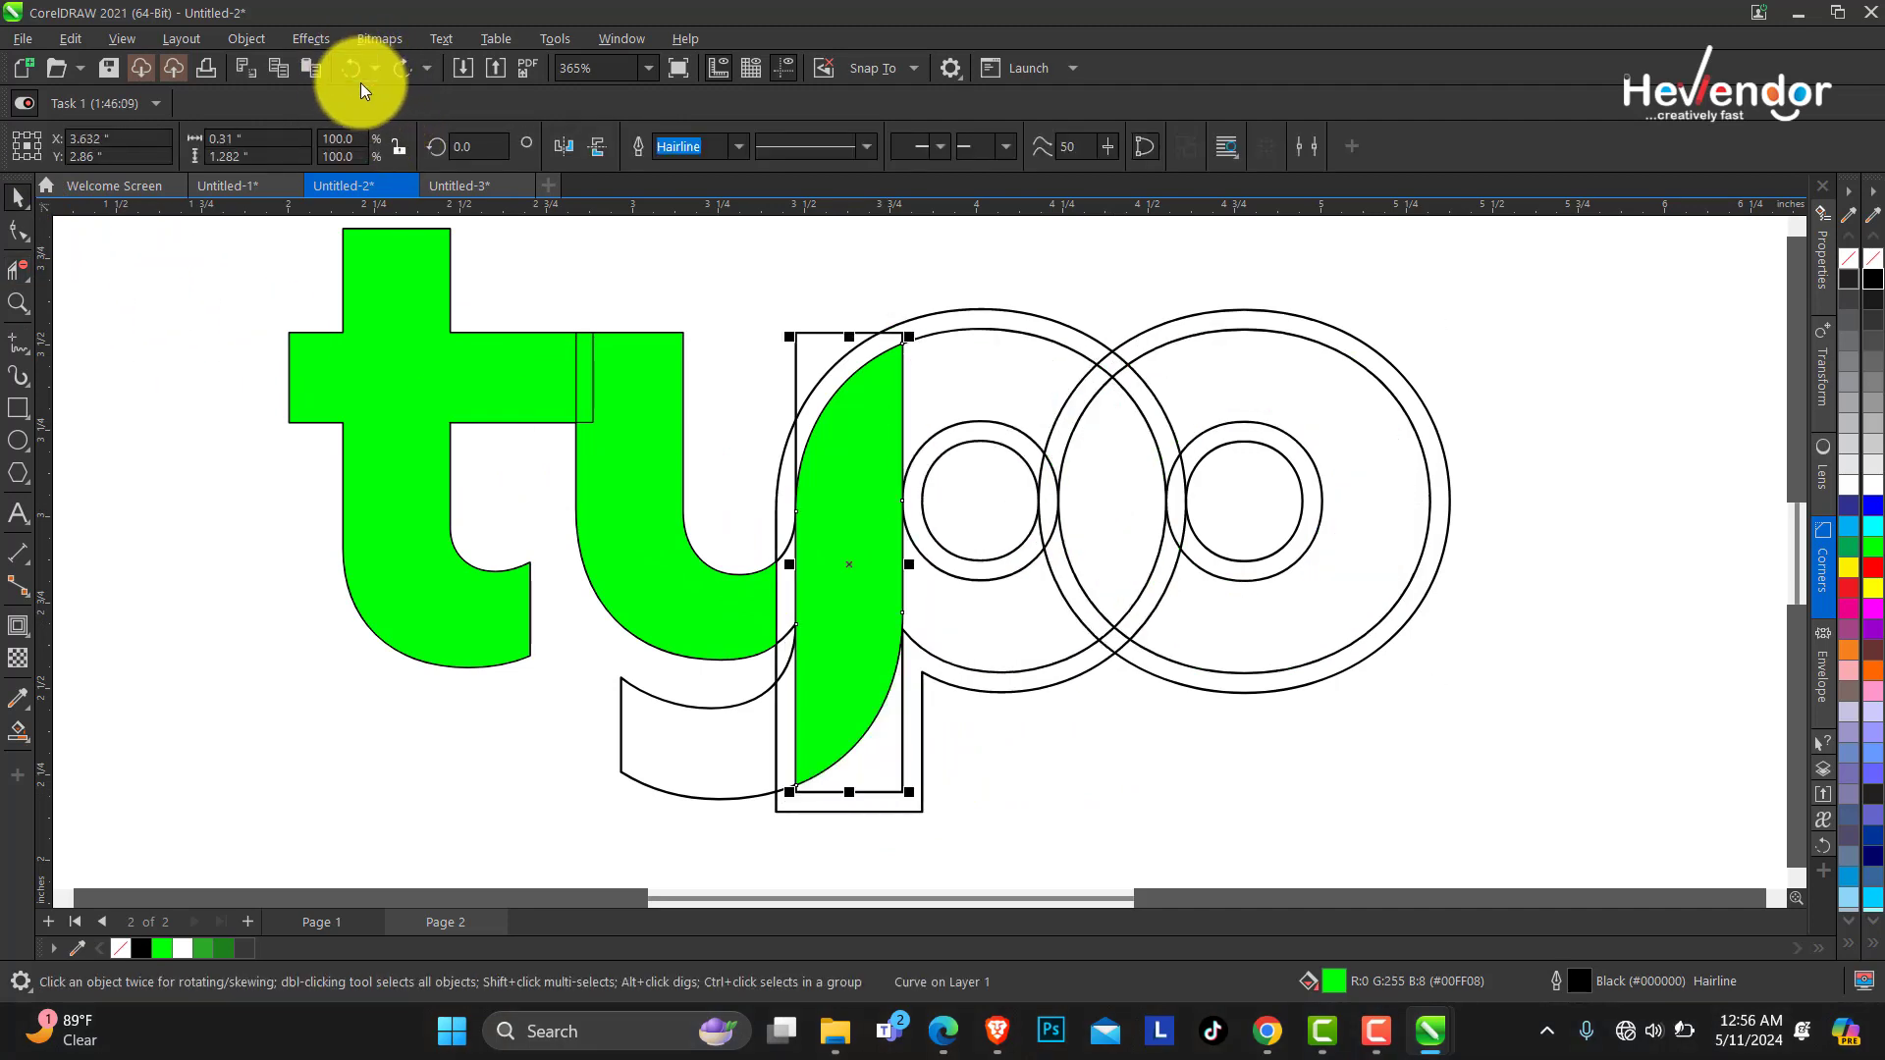
click(348, 71)
Break the contour groups of the p and the o apart into separate outlines.
click(996, 308)
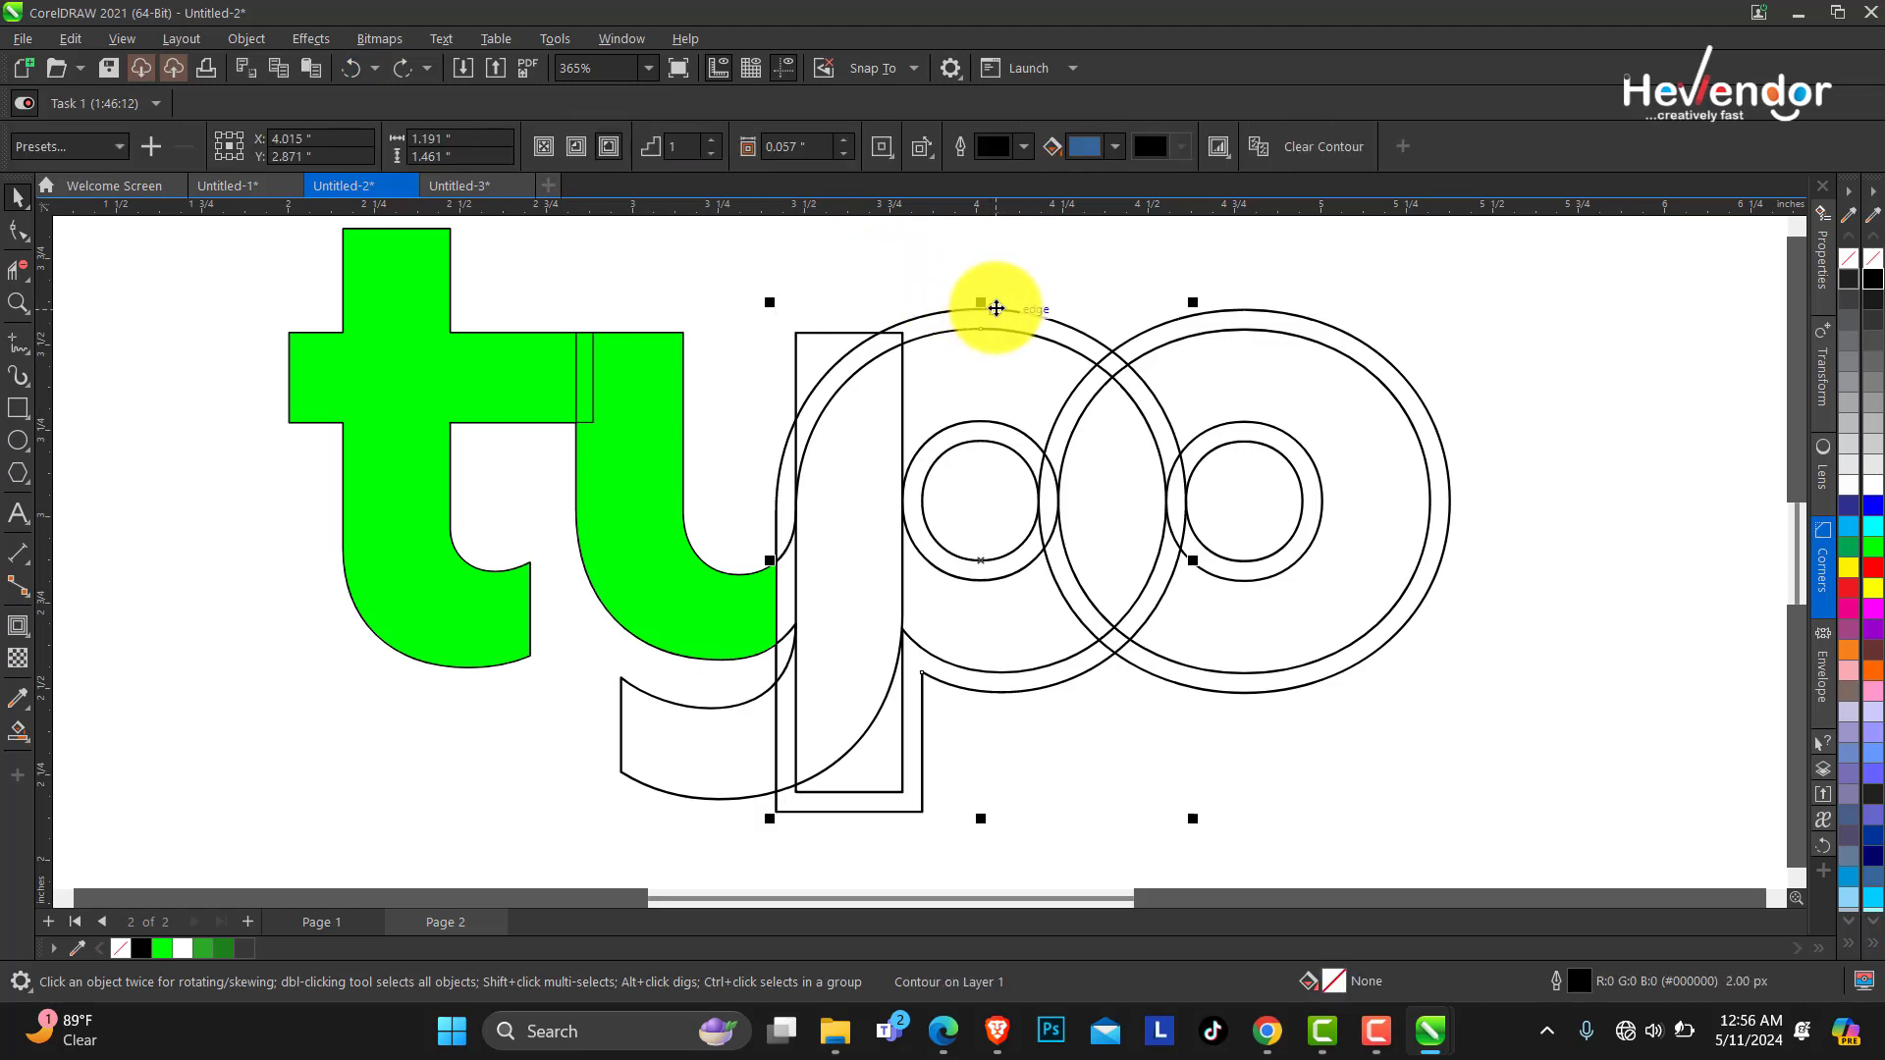
right_click(996, 309)
click(1071, 324)
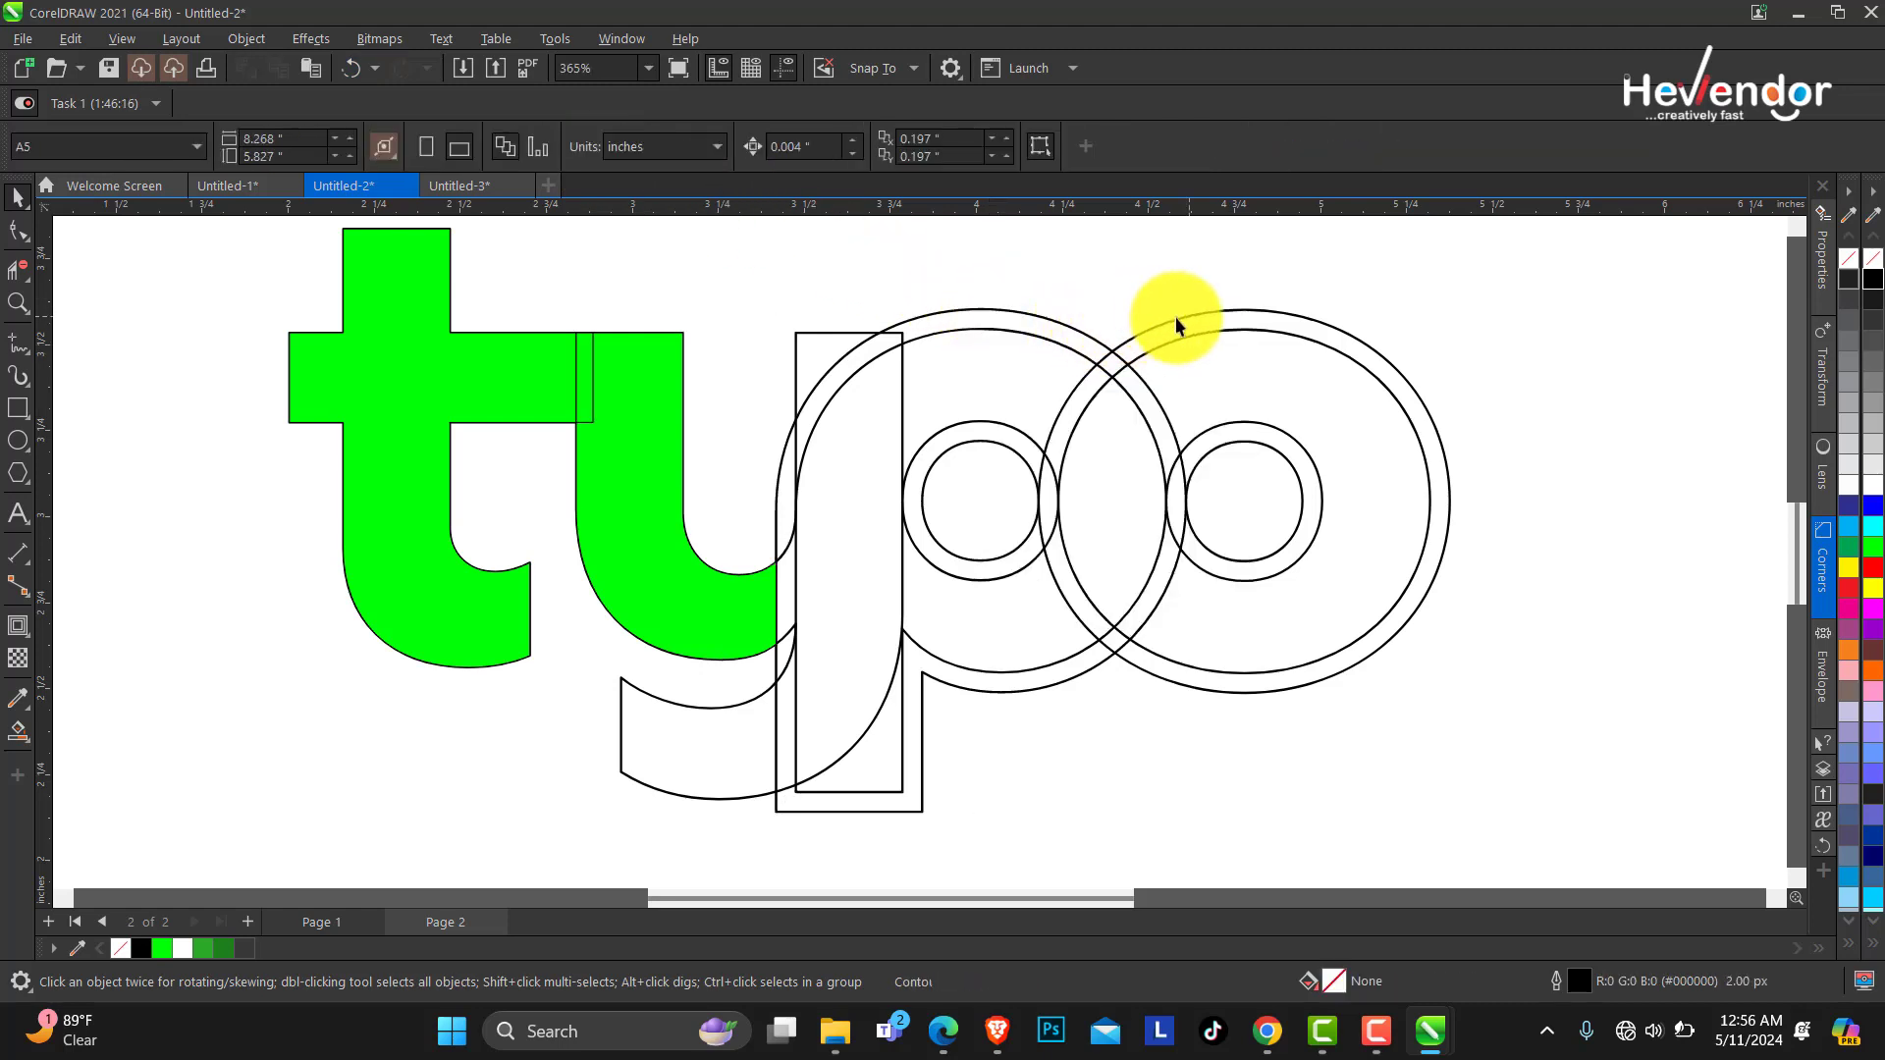
click(1193, 315)
right_click(1197, 310)
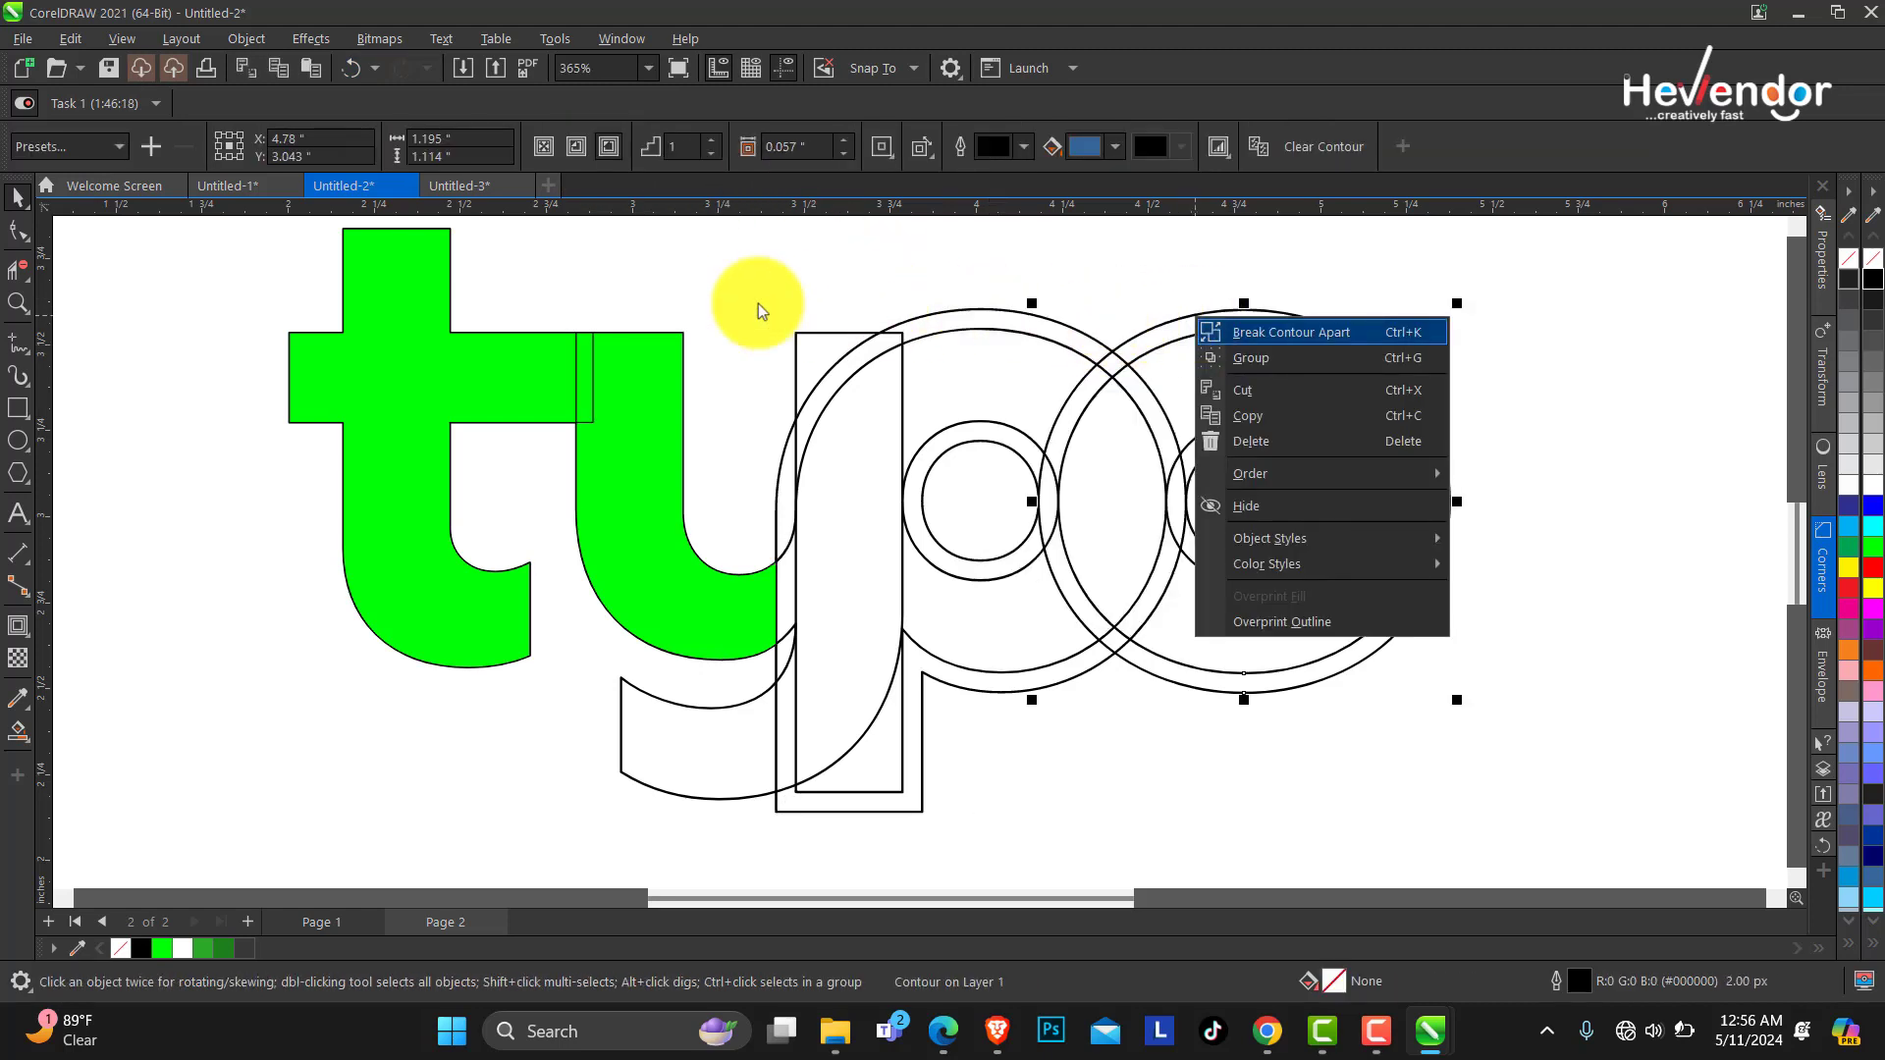
key(Escape)
click(31, 281)
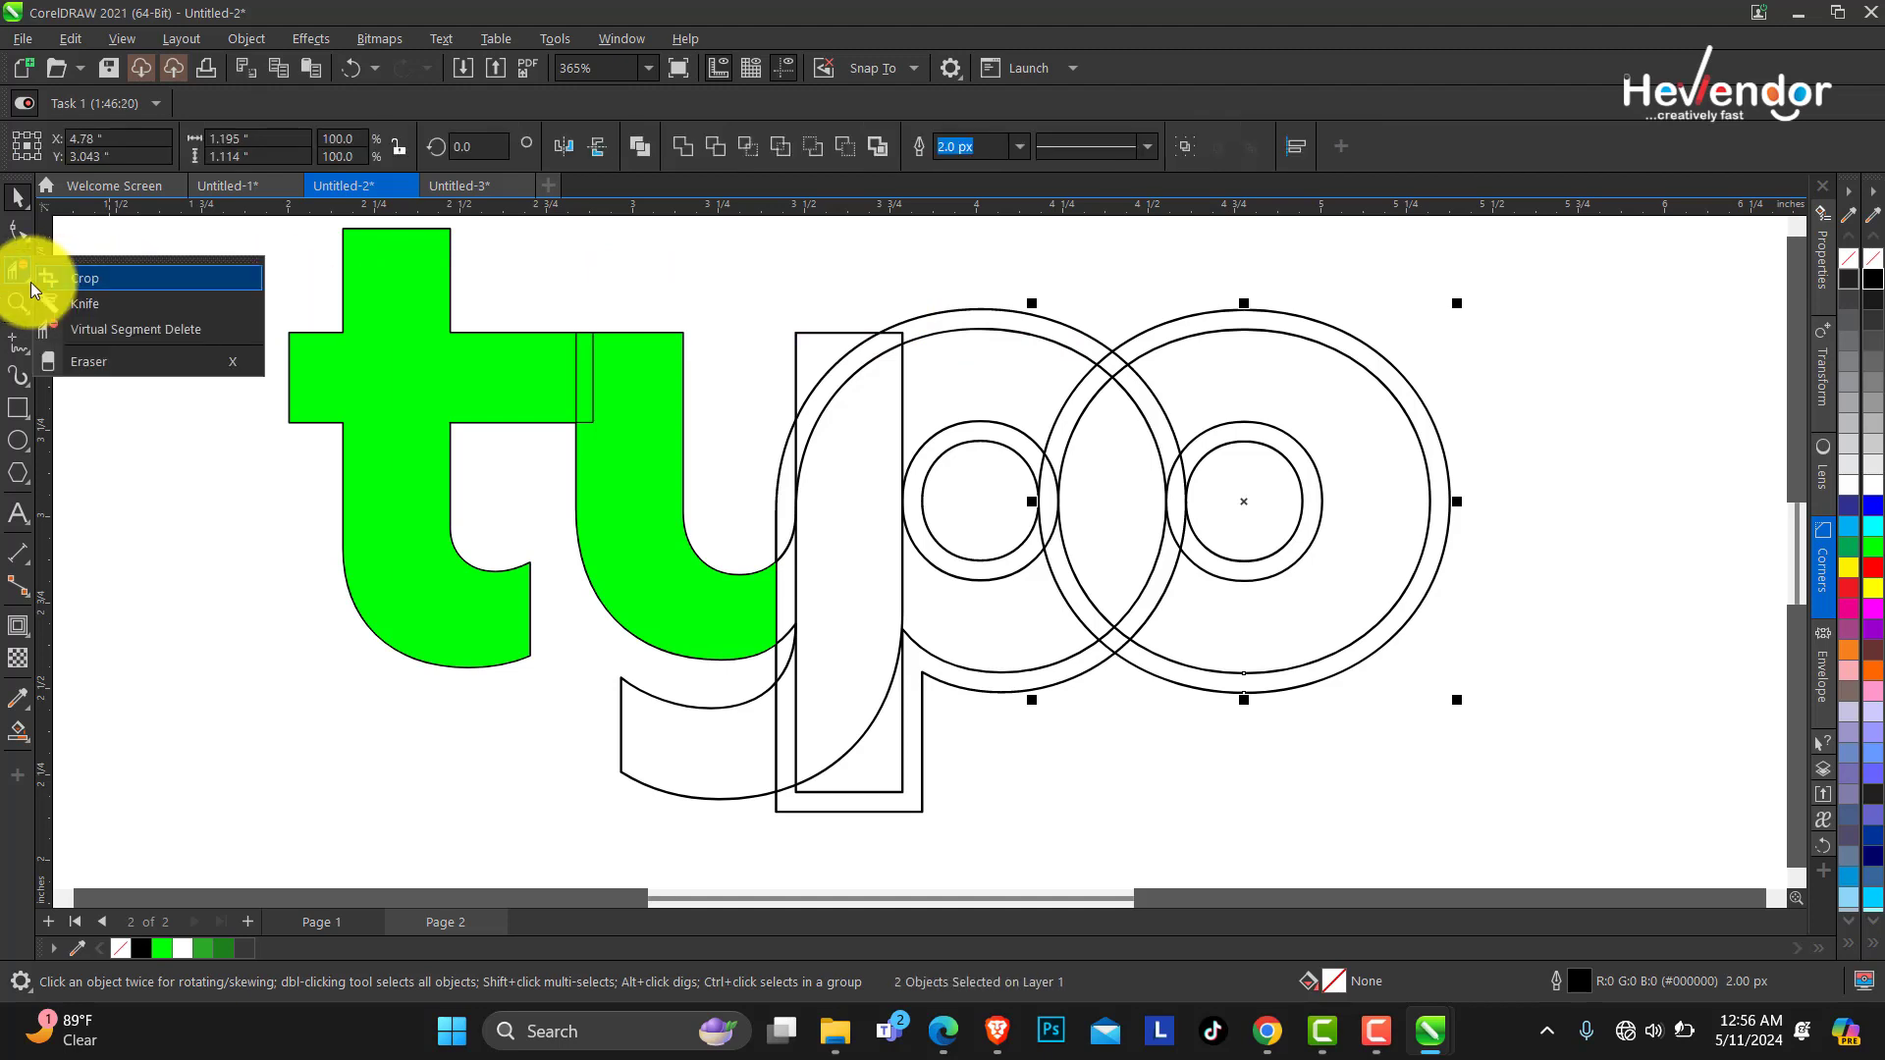
click(121, 331)
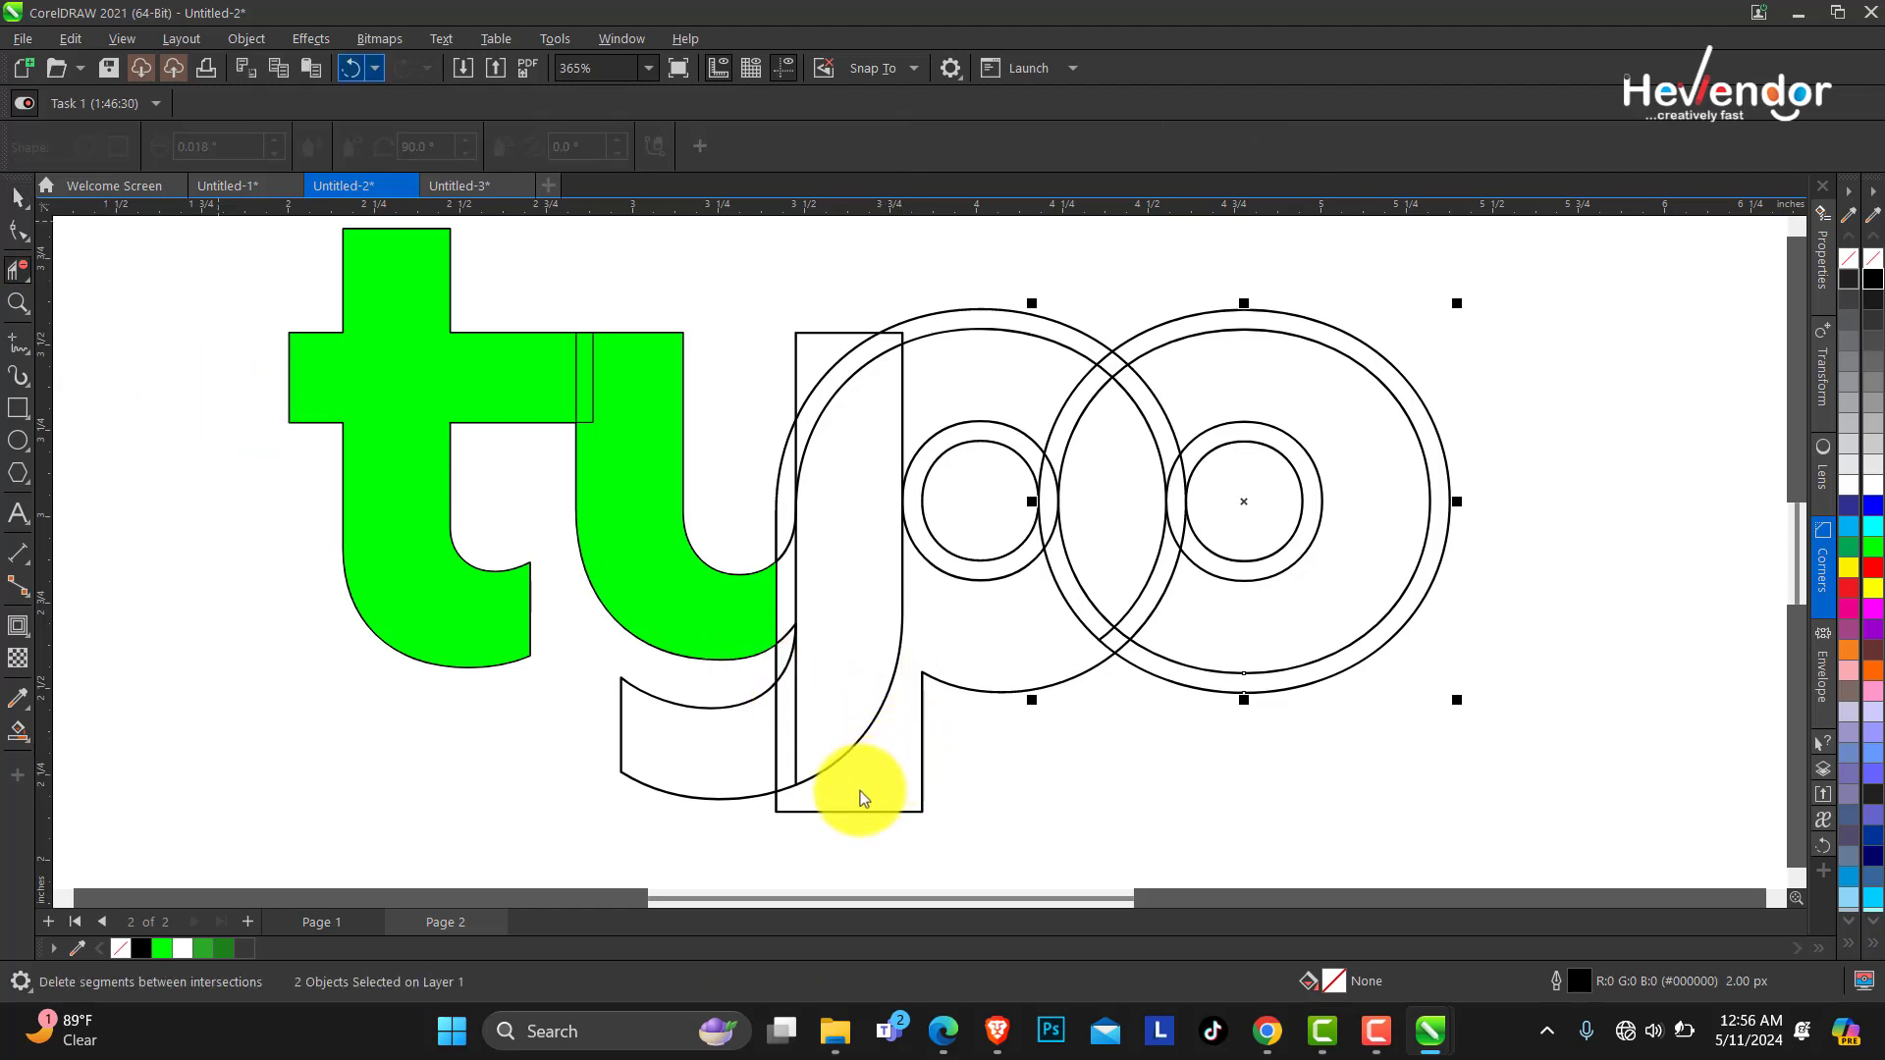
key(ctrl+z)
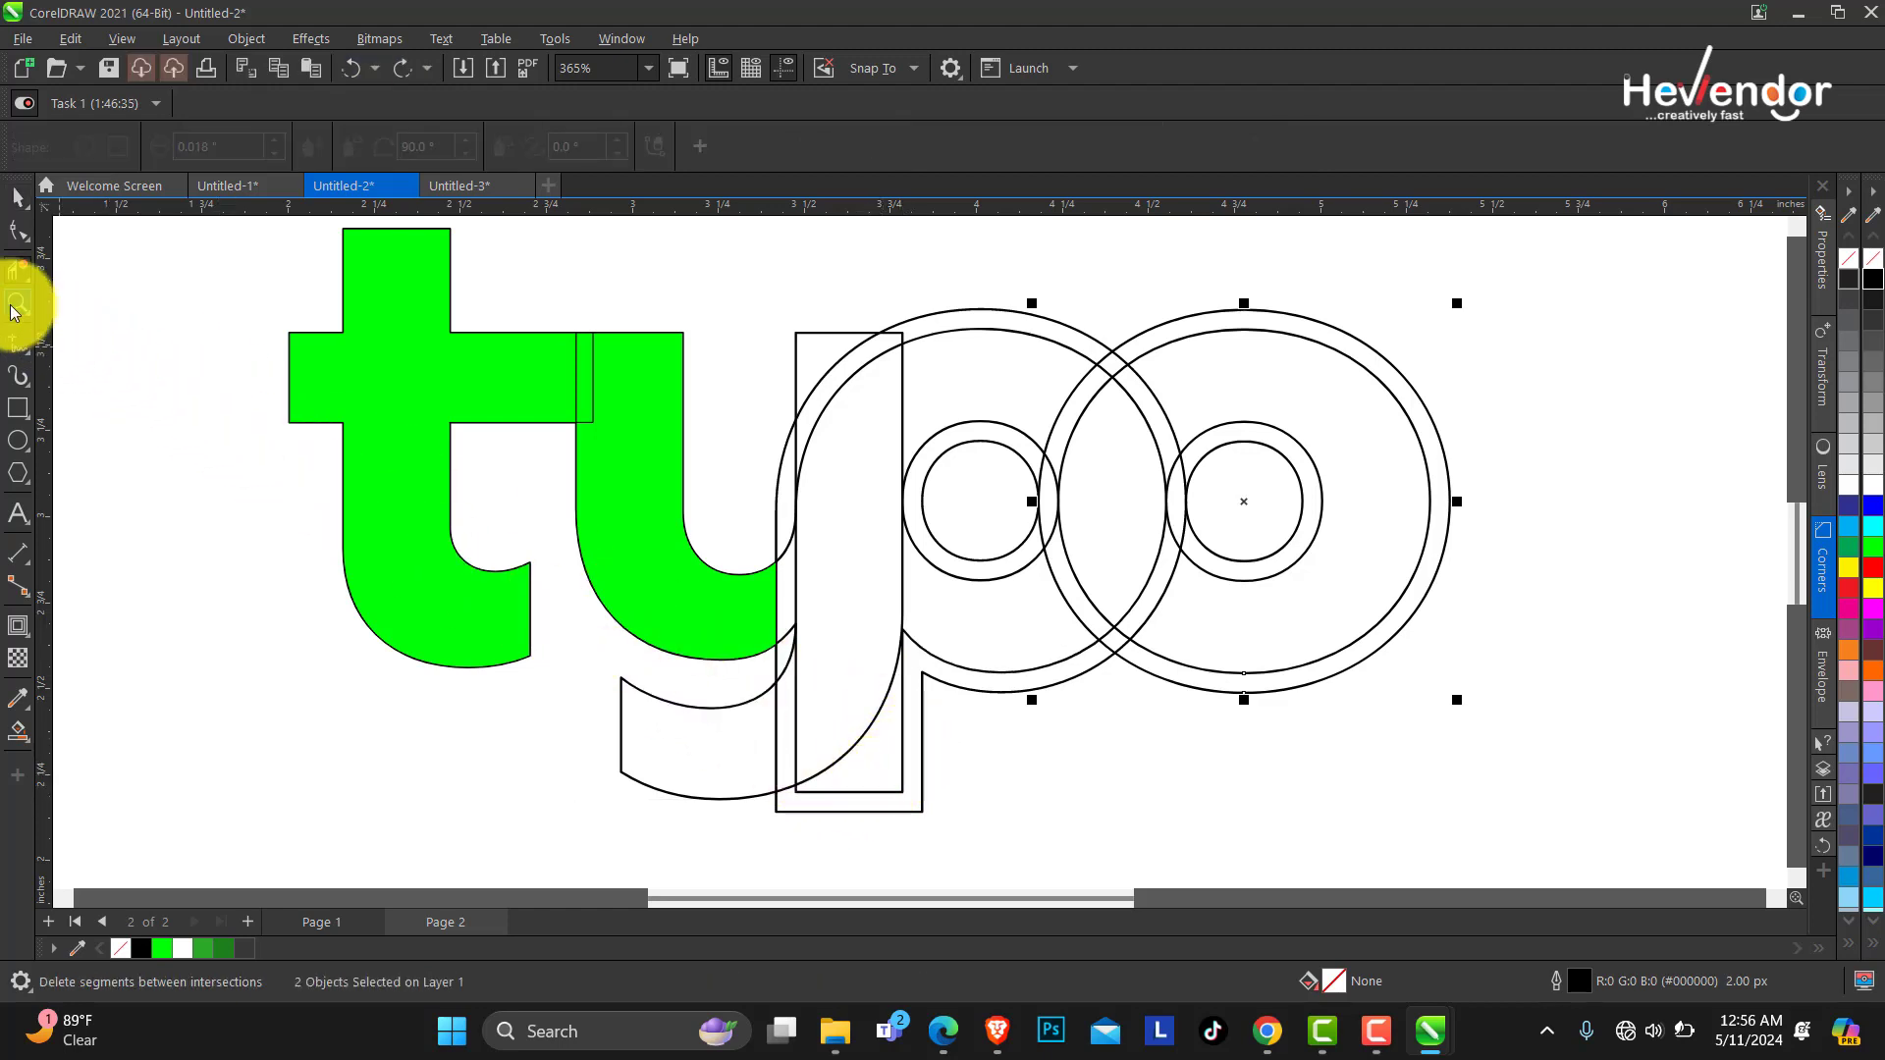
Zoom in to examine the nodes where the p's bowl joins its stem.
click(14, 303)
drag(869, 628, 975, 684)
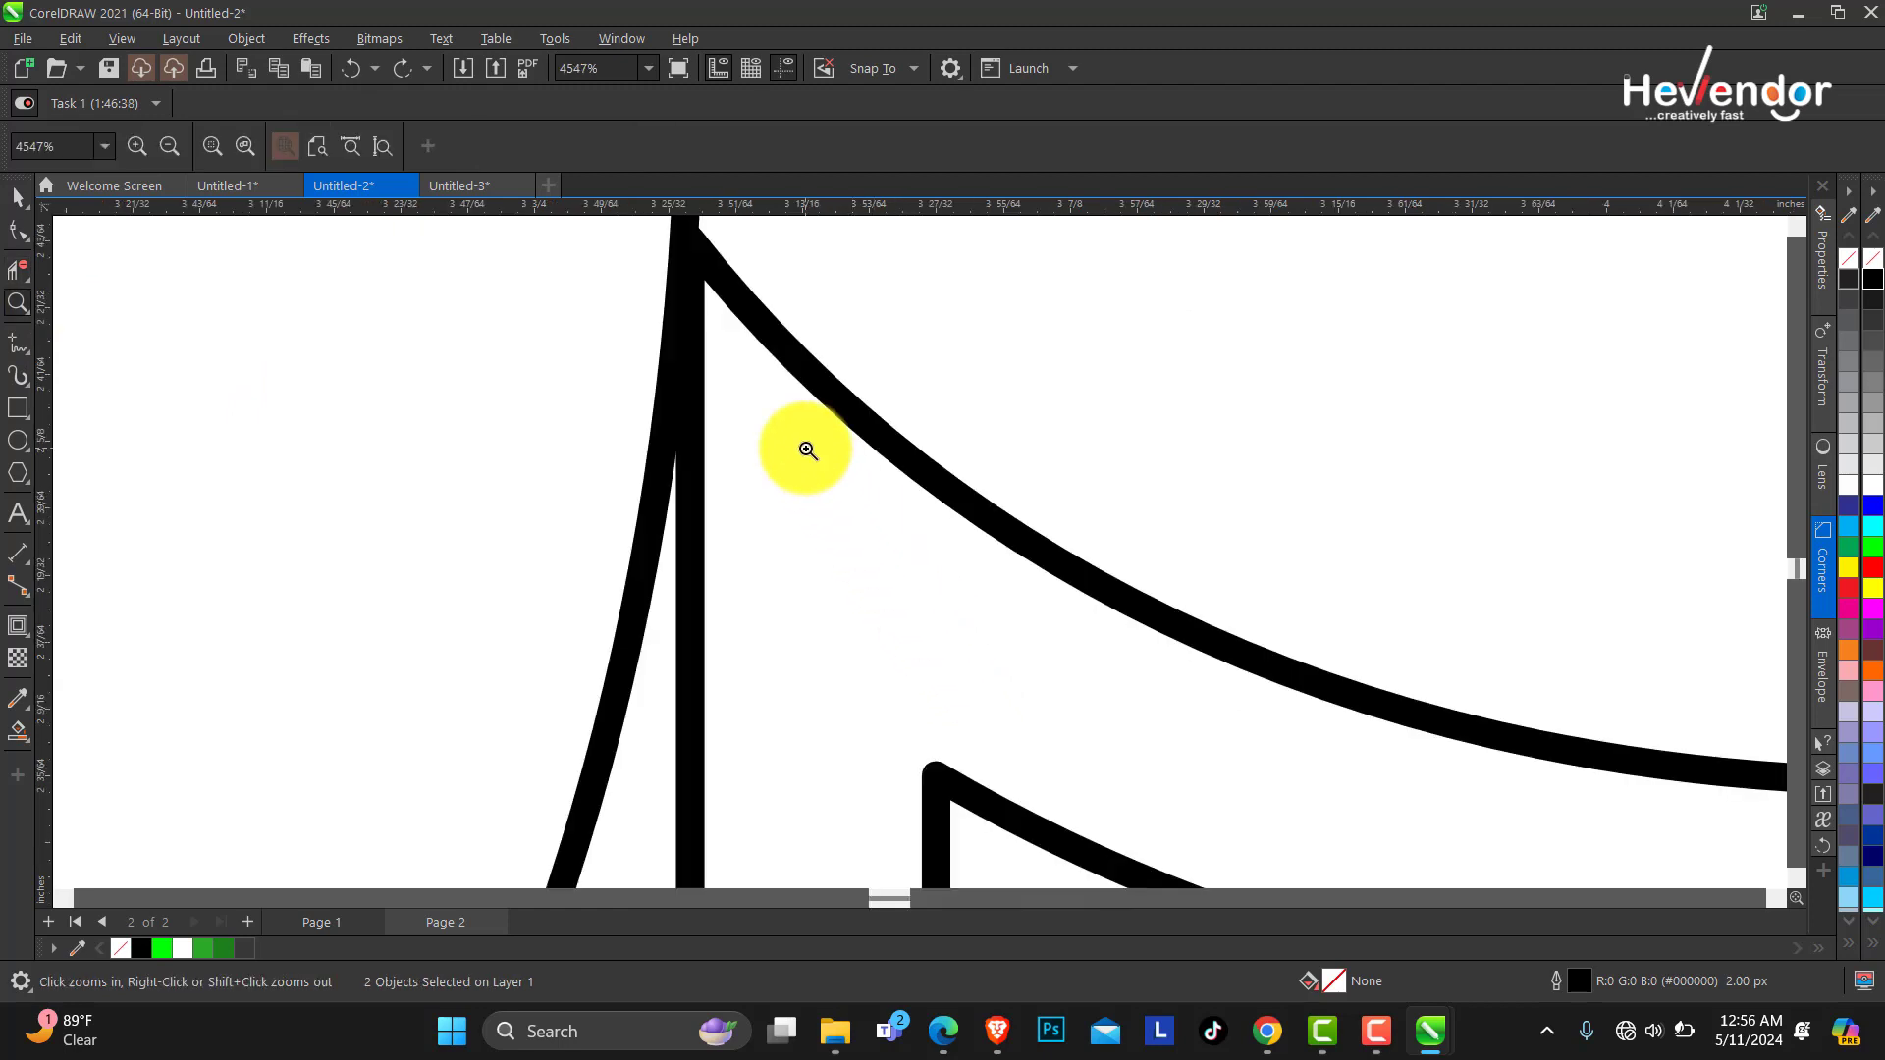
right_click(799, 450)
drag(853, 590, 1110, 762)
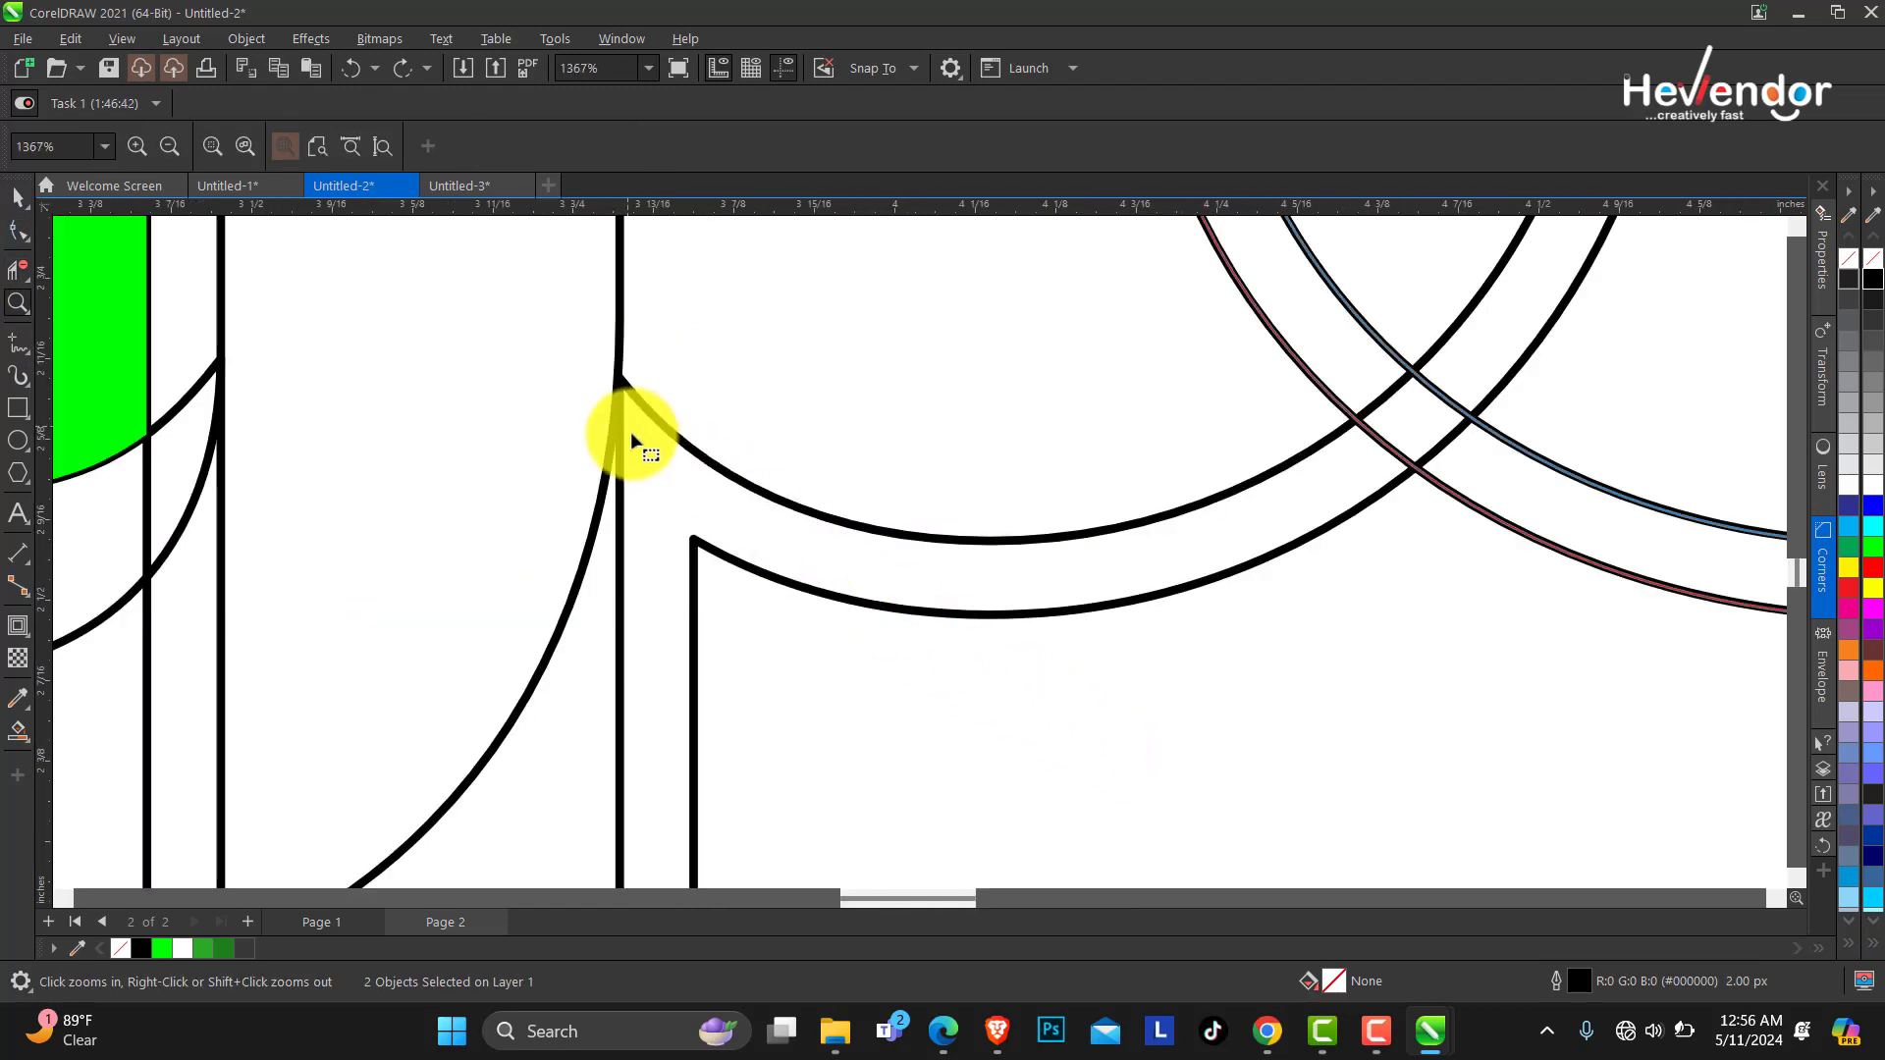
key(F10)
click(626, 396)
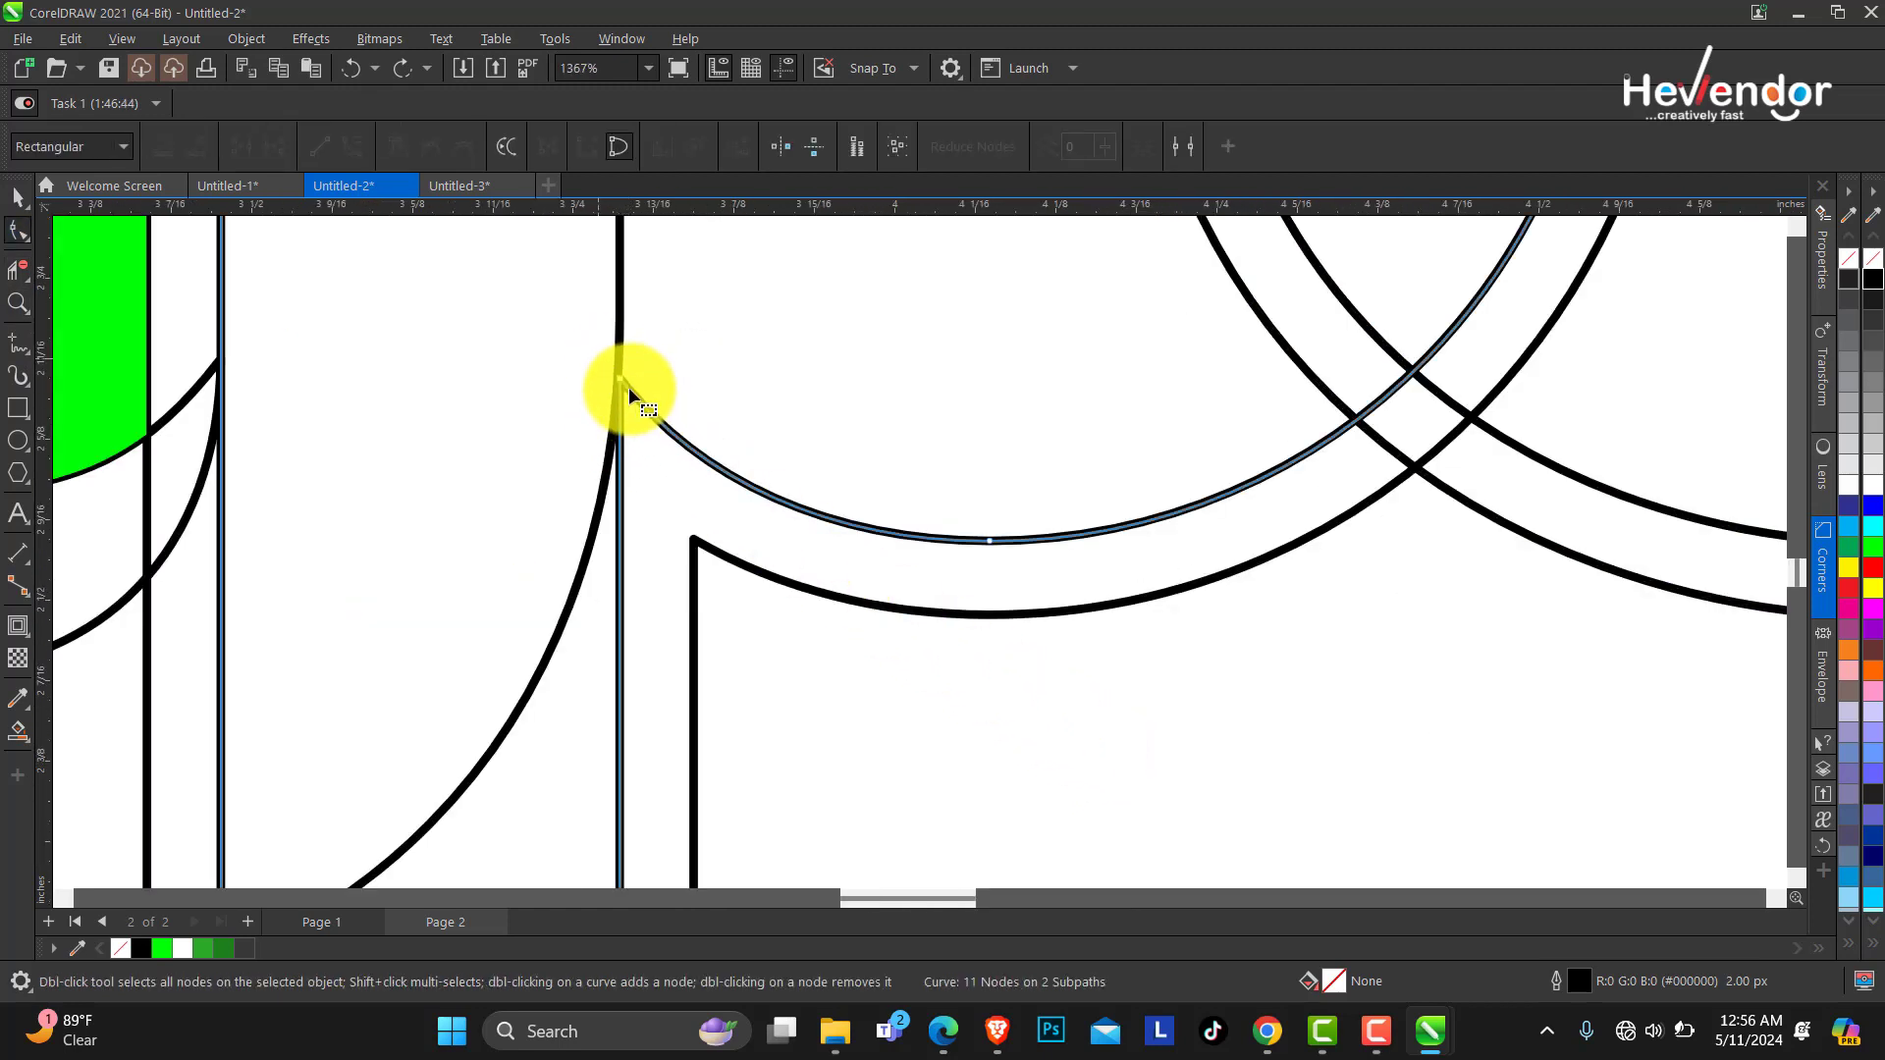
click(630, 395)
click(18, 303)
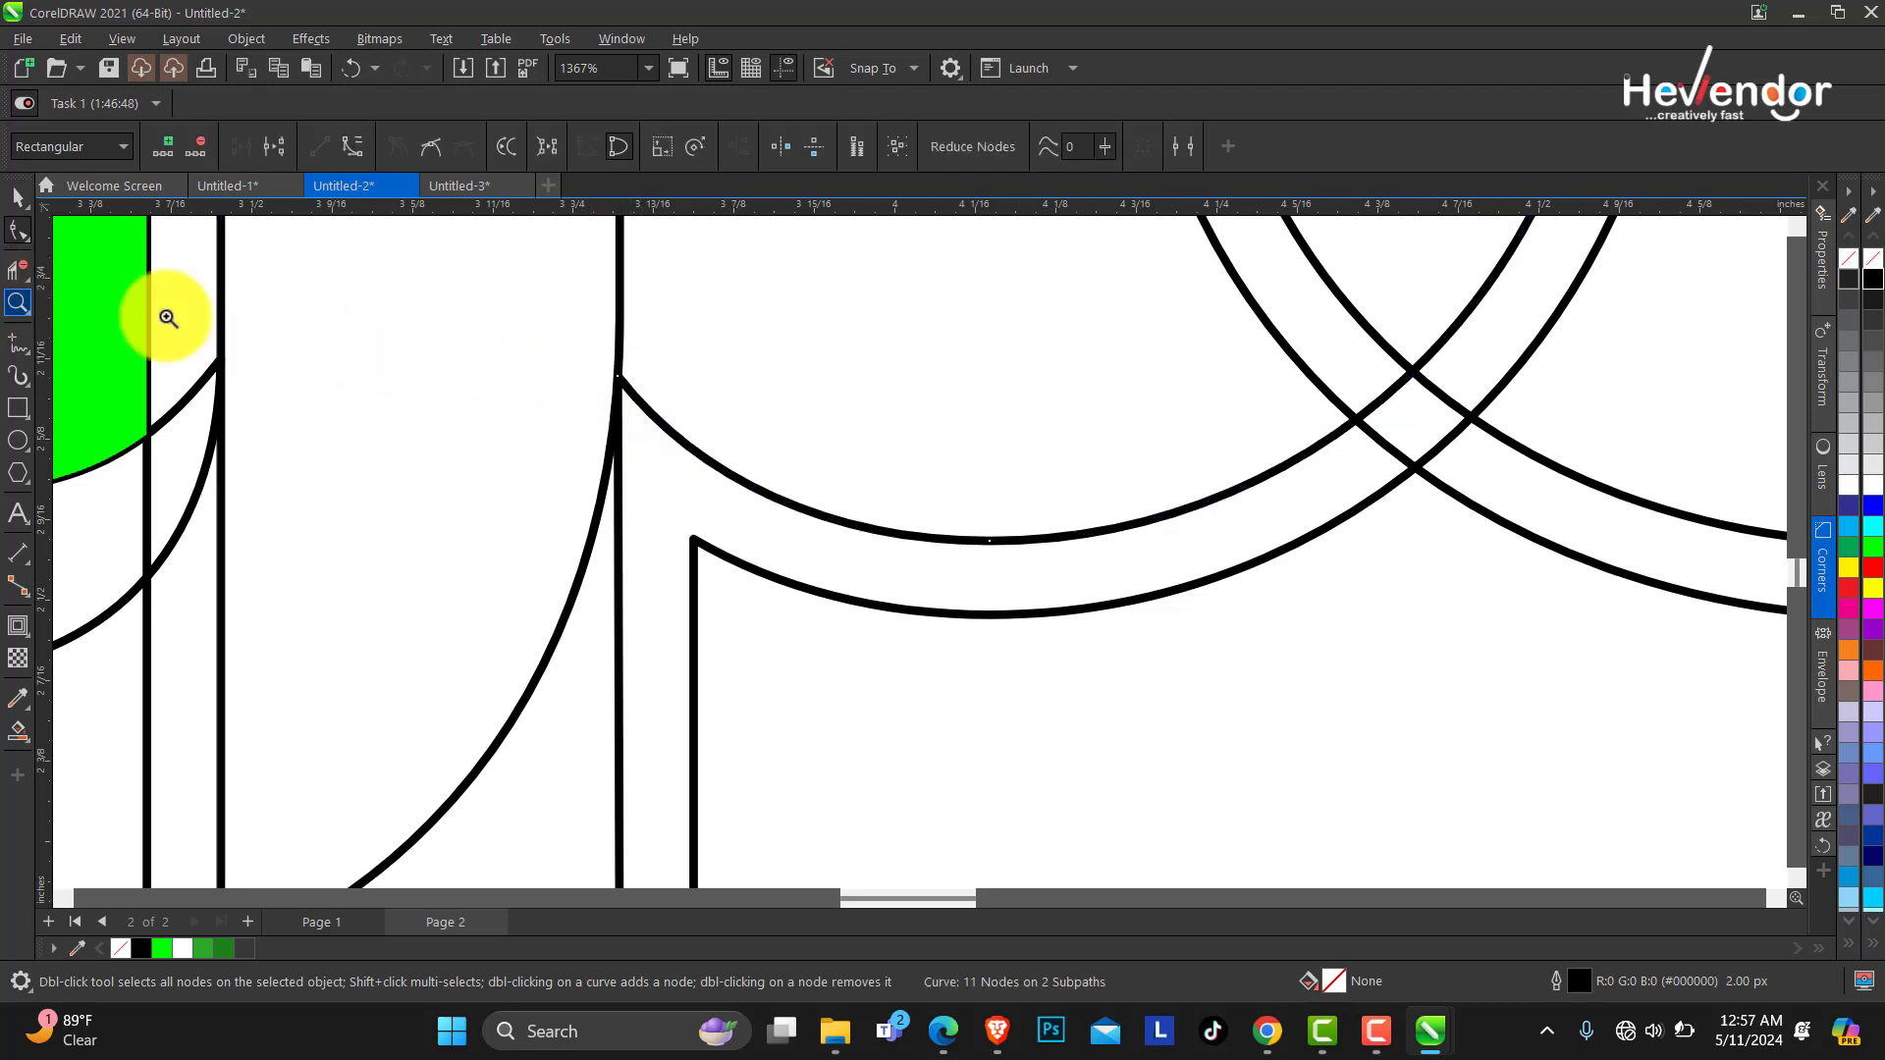
right_click(168, 317)
key(space)
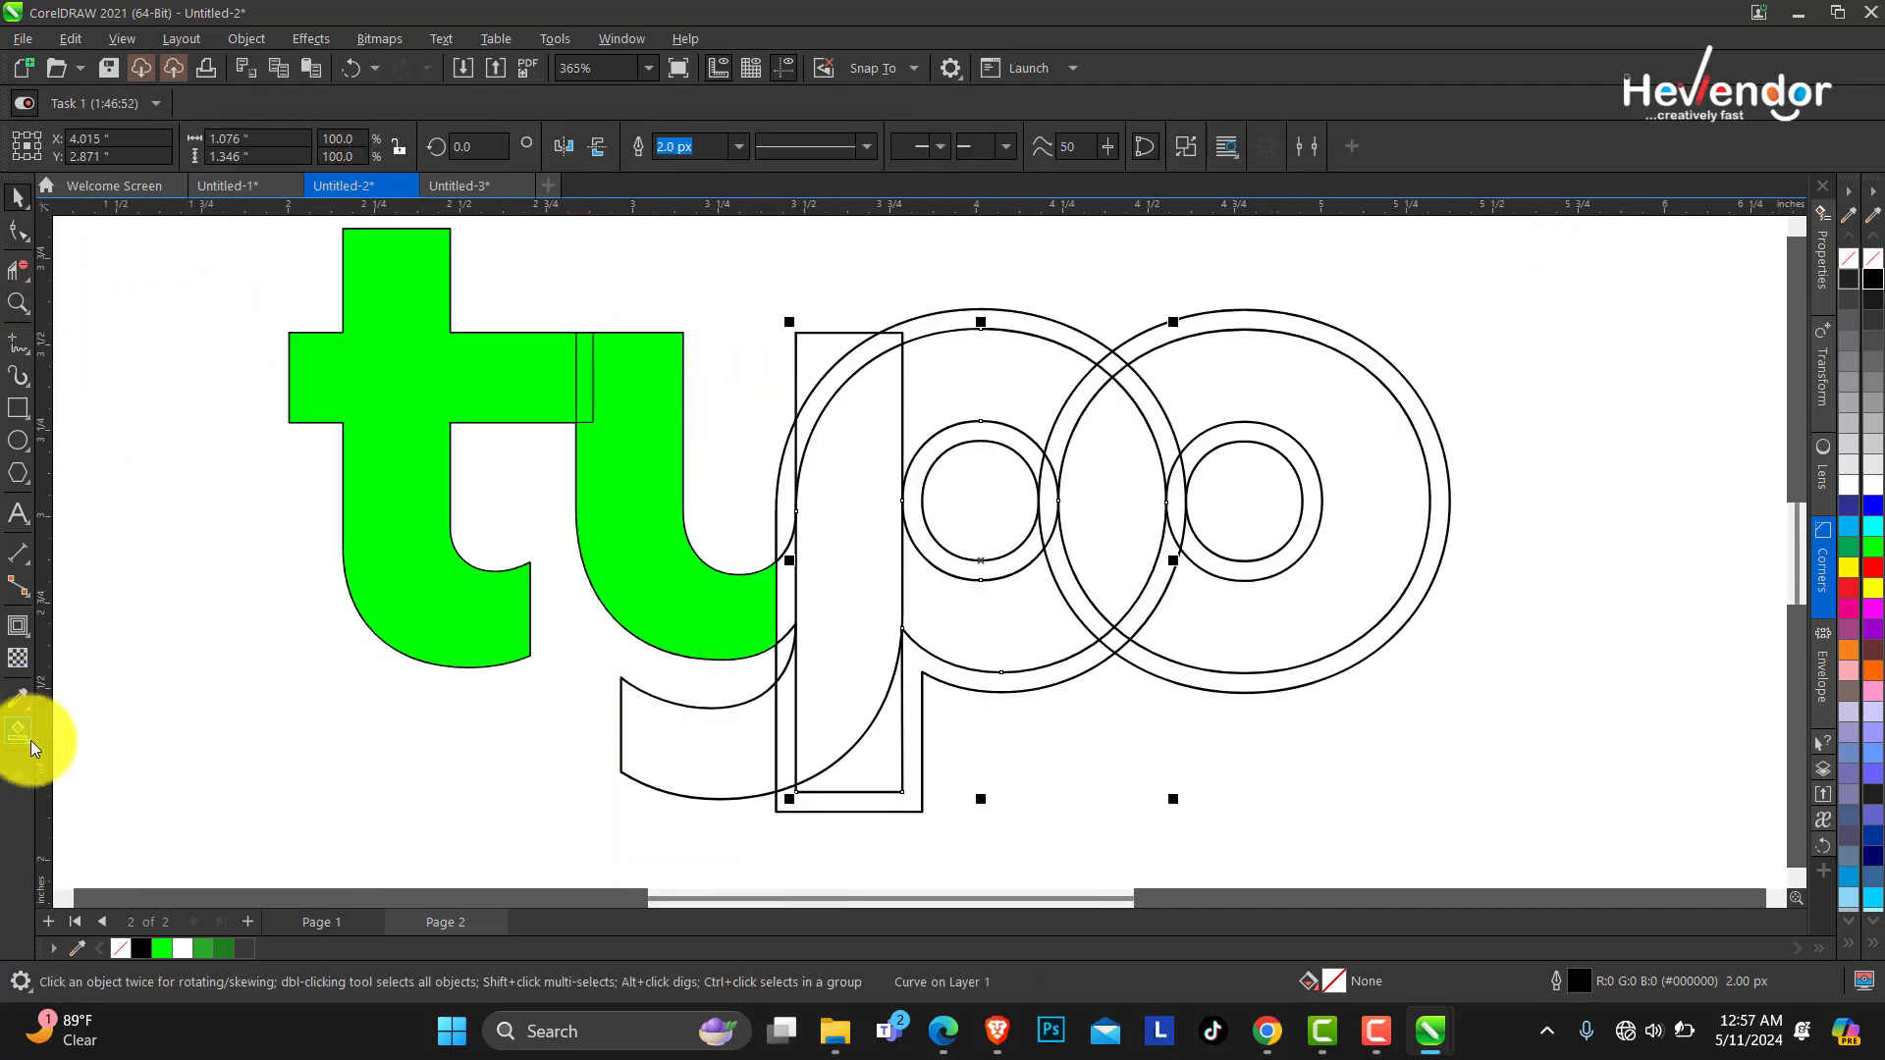
Smart Fill the p's bowl and the ring regions of both o's with bright green.
click(29, 736)
click(1079, 604)
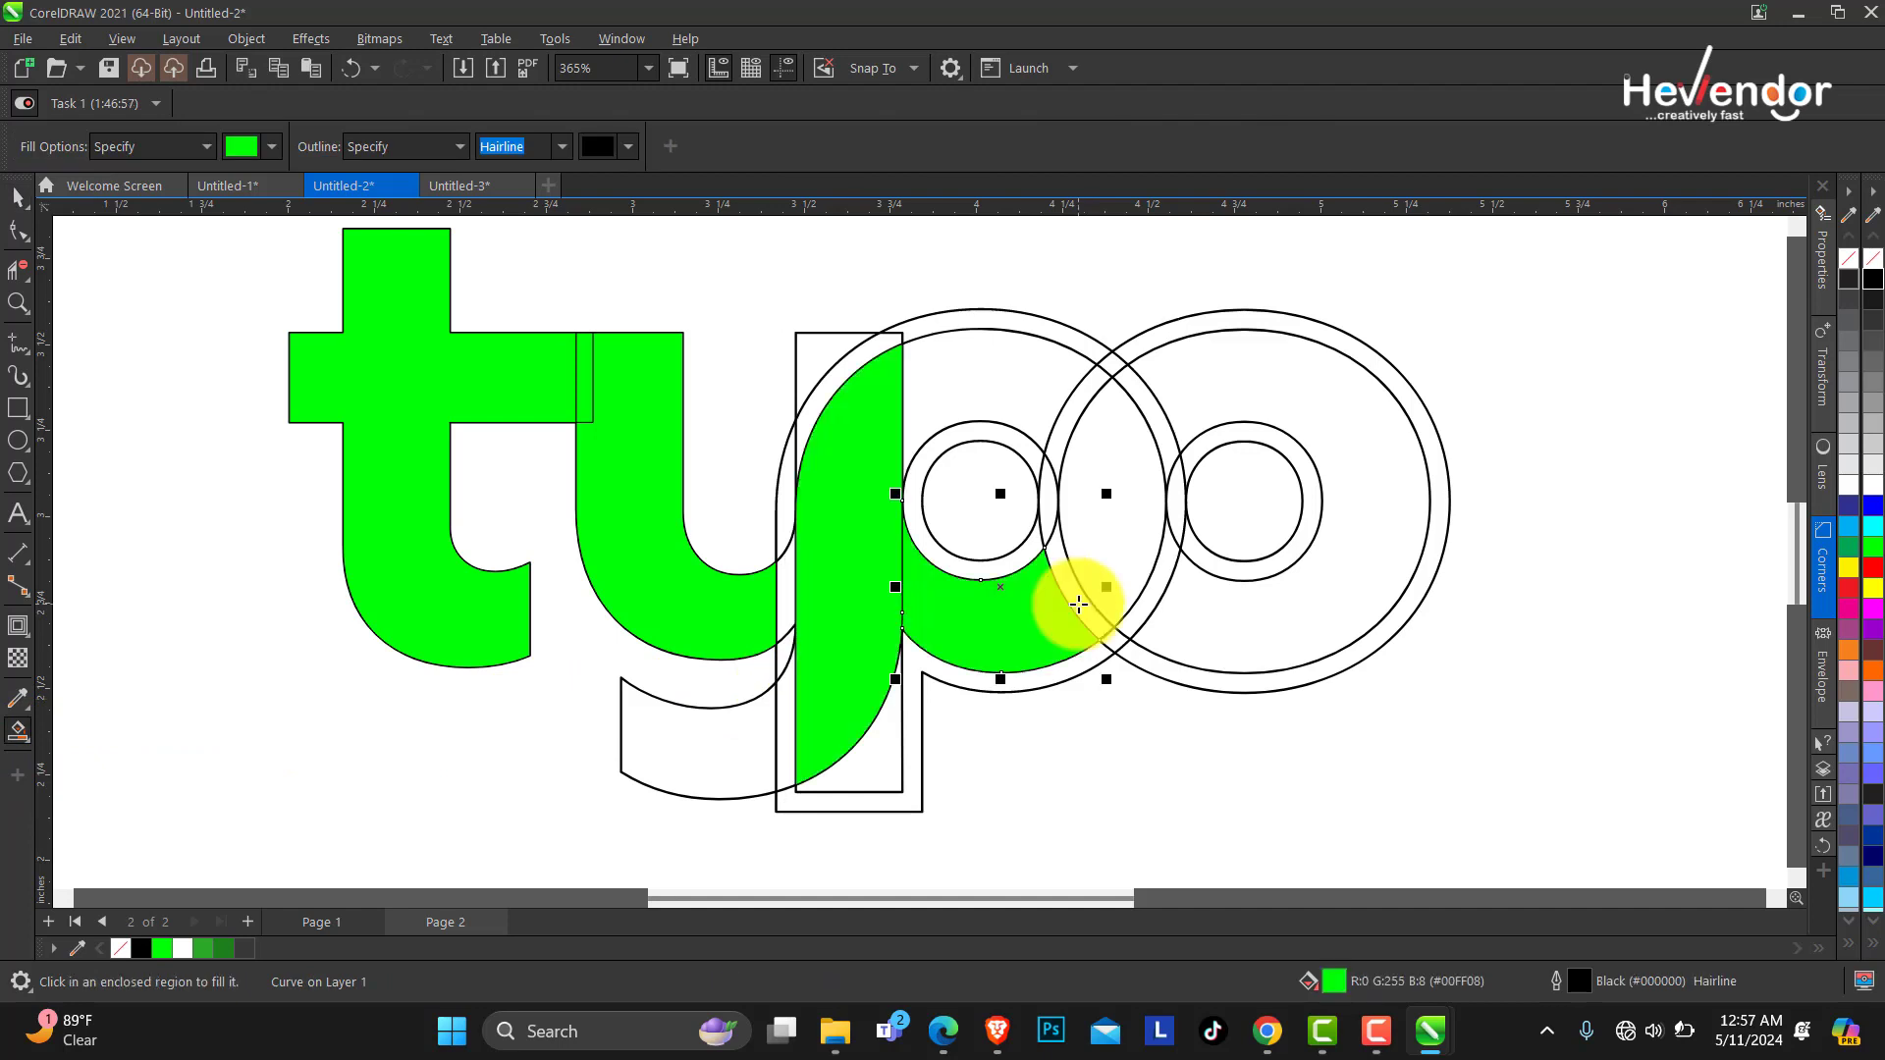
click(1077, 412)
click(1079, 411)
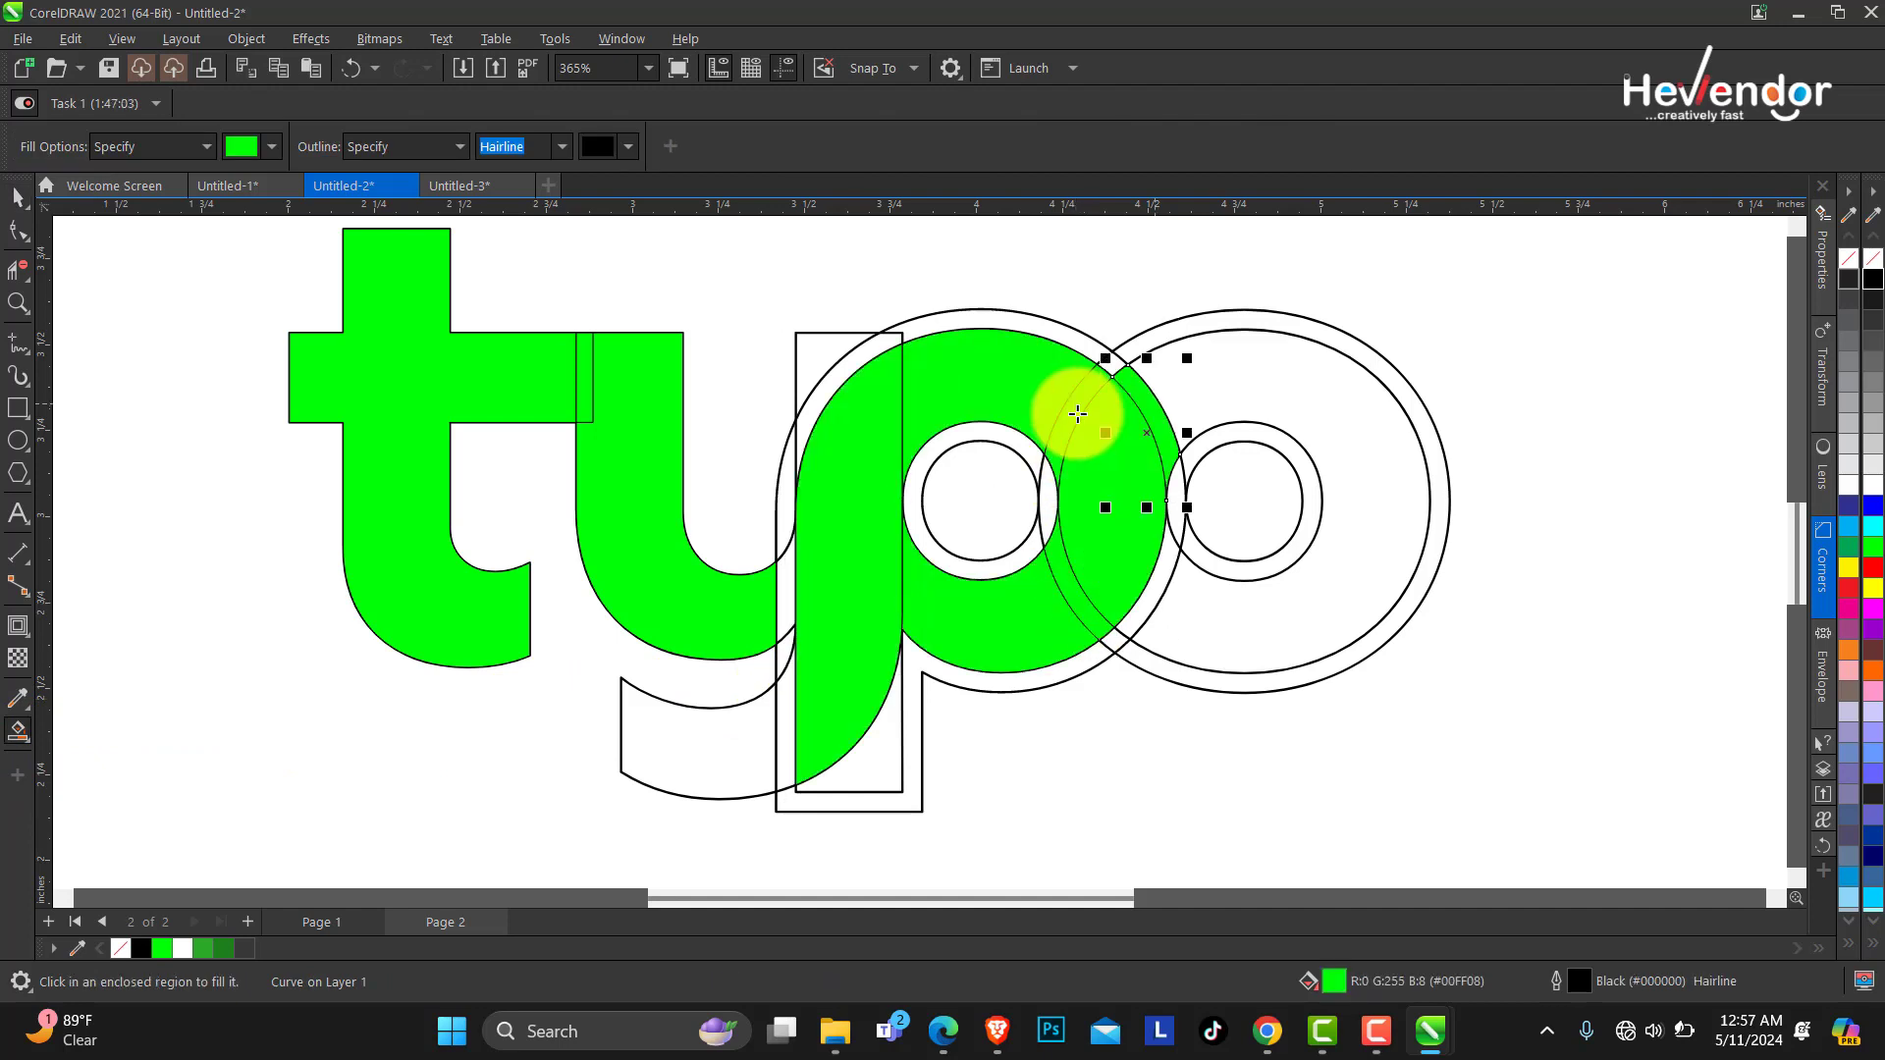
click(1158, 590)
click(1157, 591)
click(904, 505)
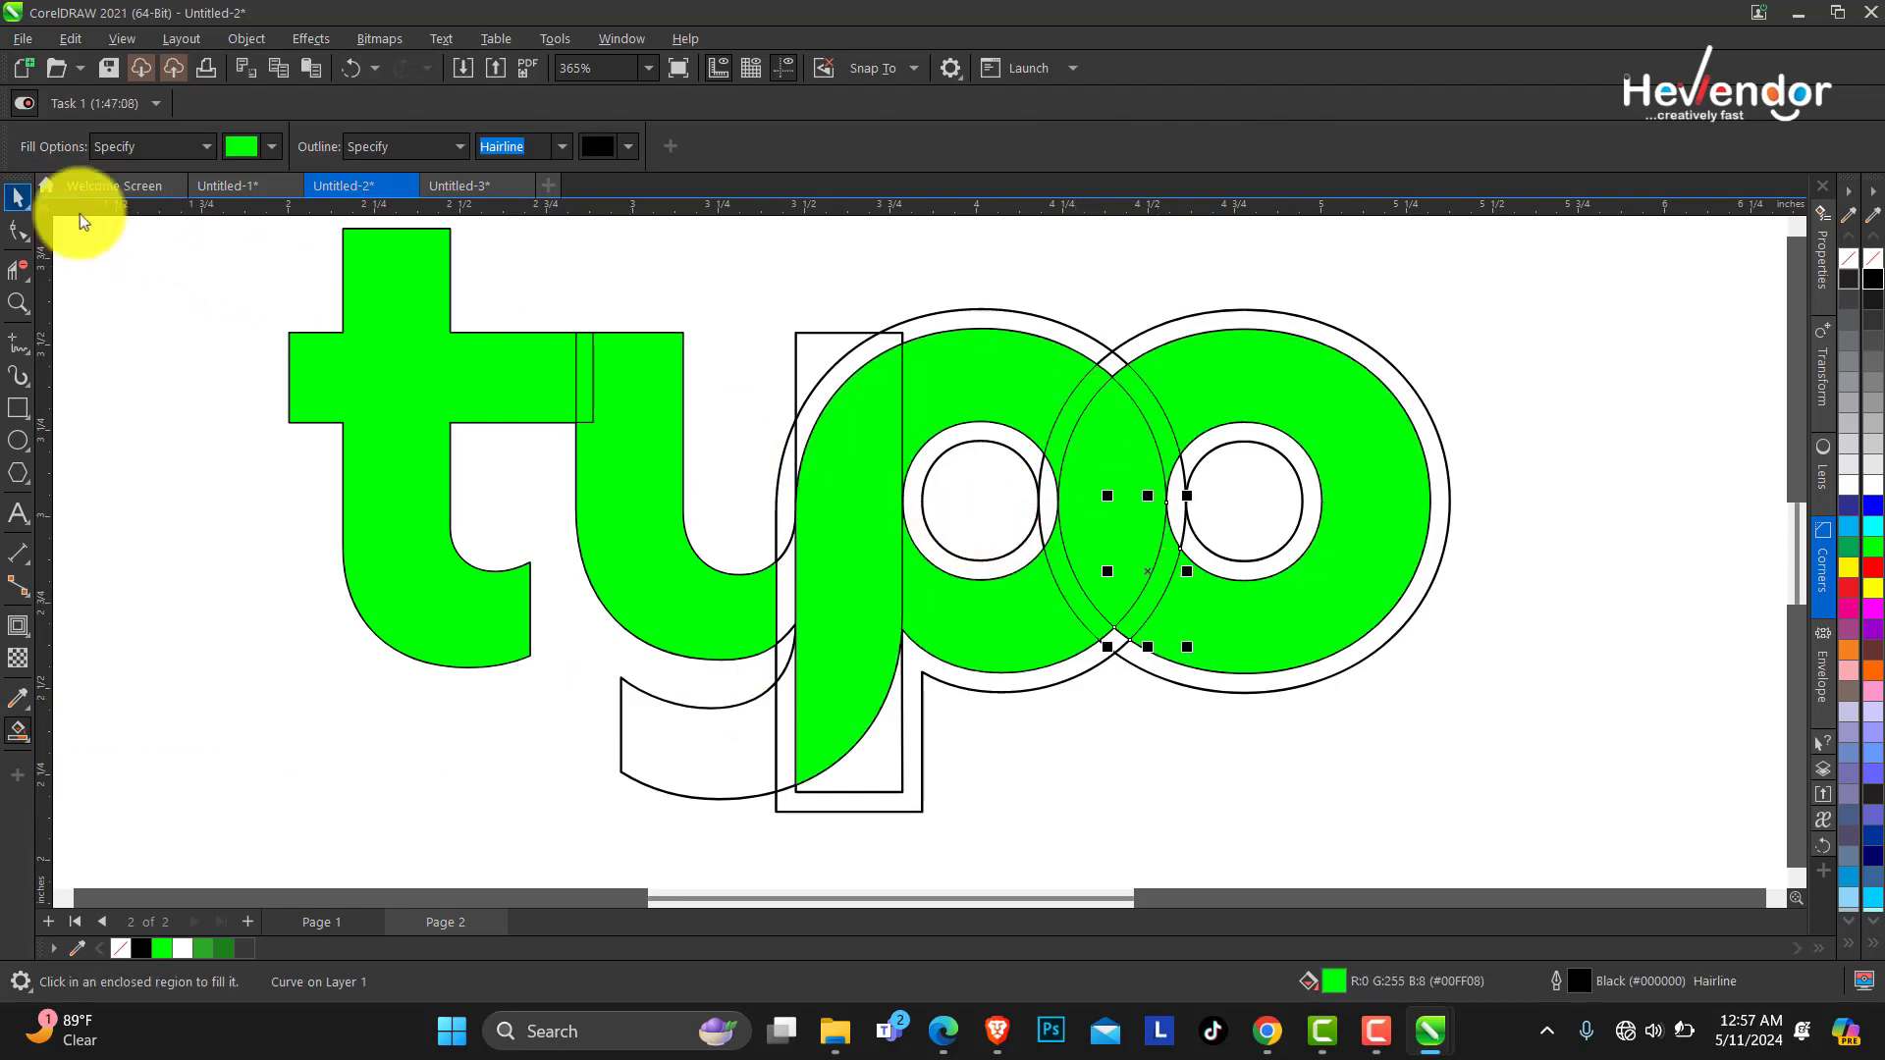
Delete the two extra fill pieces lying in the overlap between the p and the o.
click(18, 197)
click(1035, 403)
key(Delete)
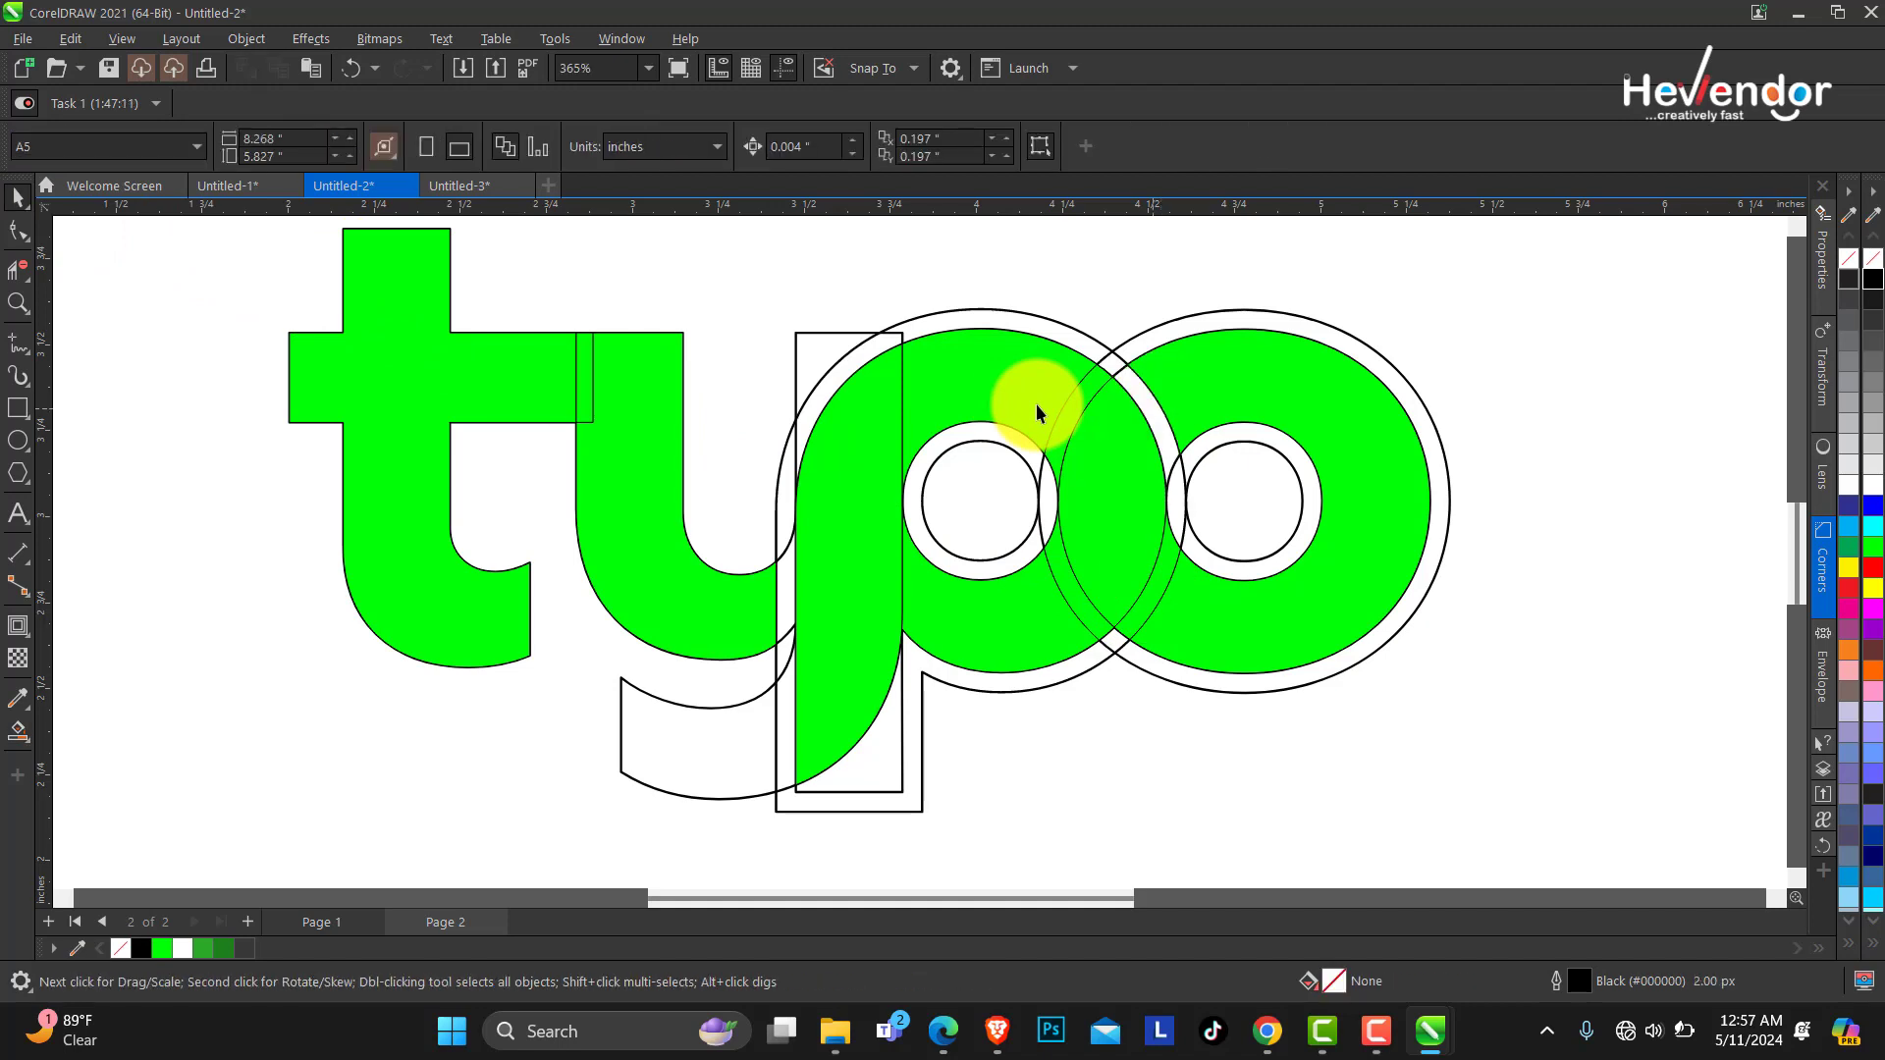
click(1075, 589)
key(Delete)
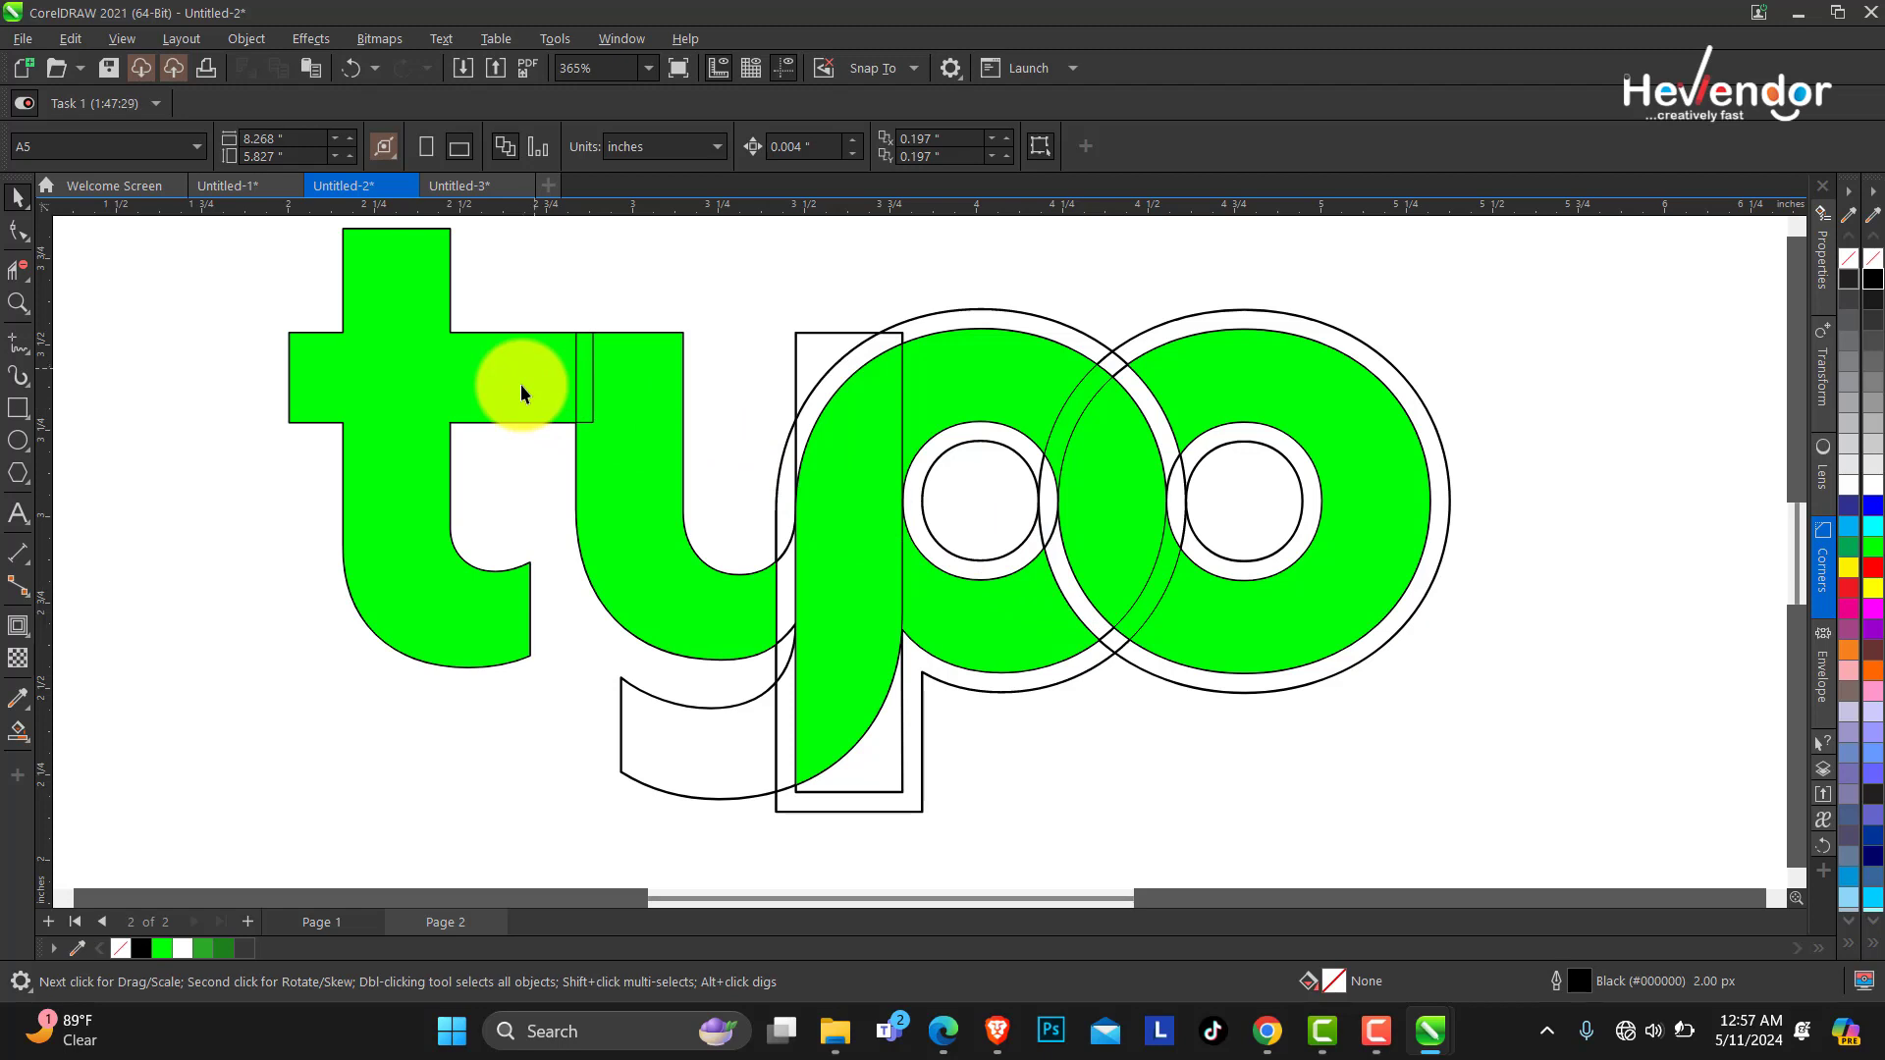
Select all the green fill pieces and weld them into a single shape.
click(432, 387)
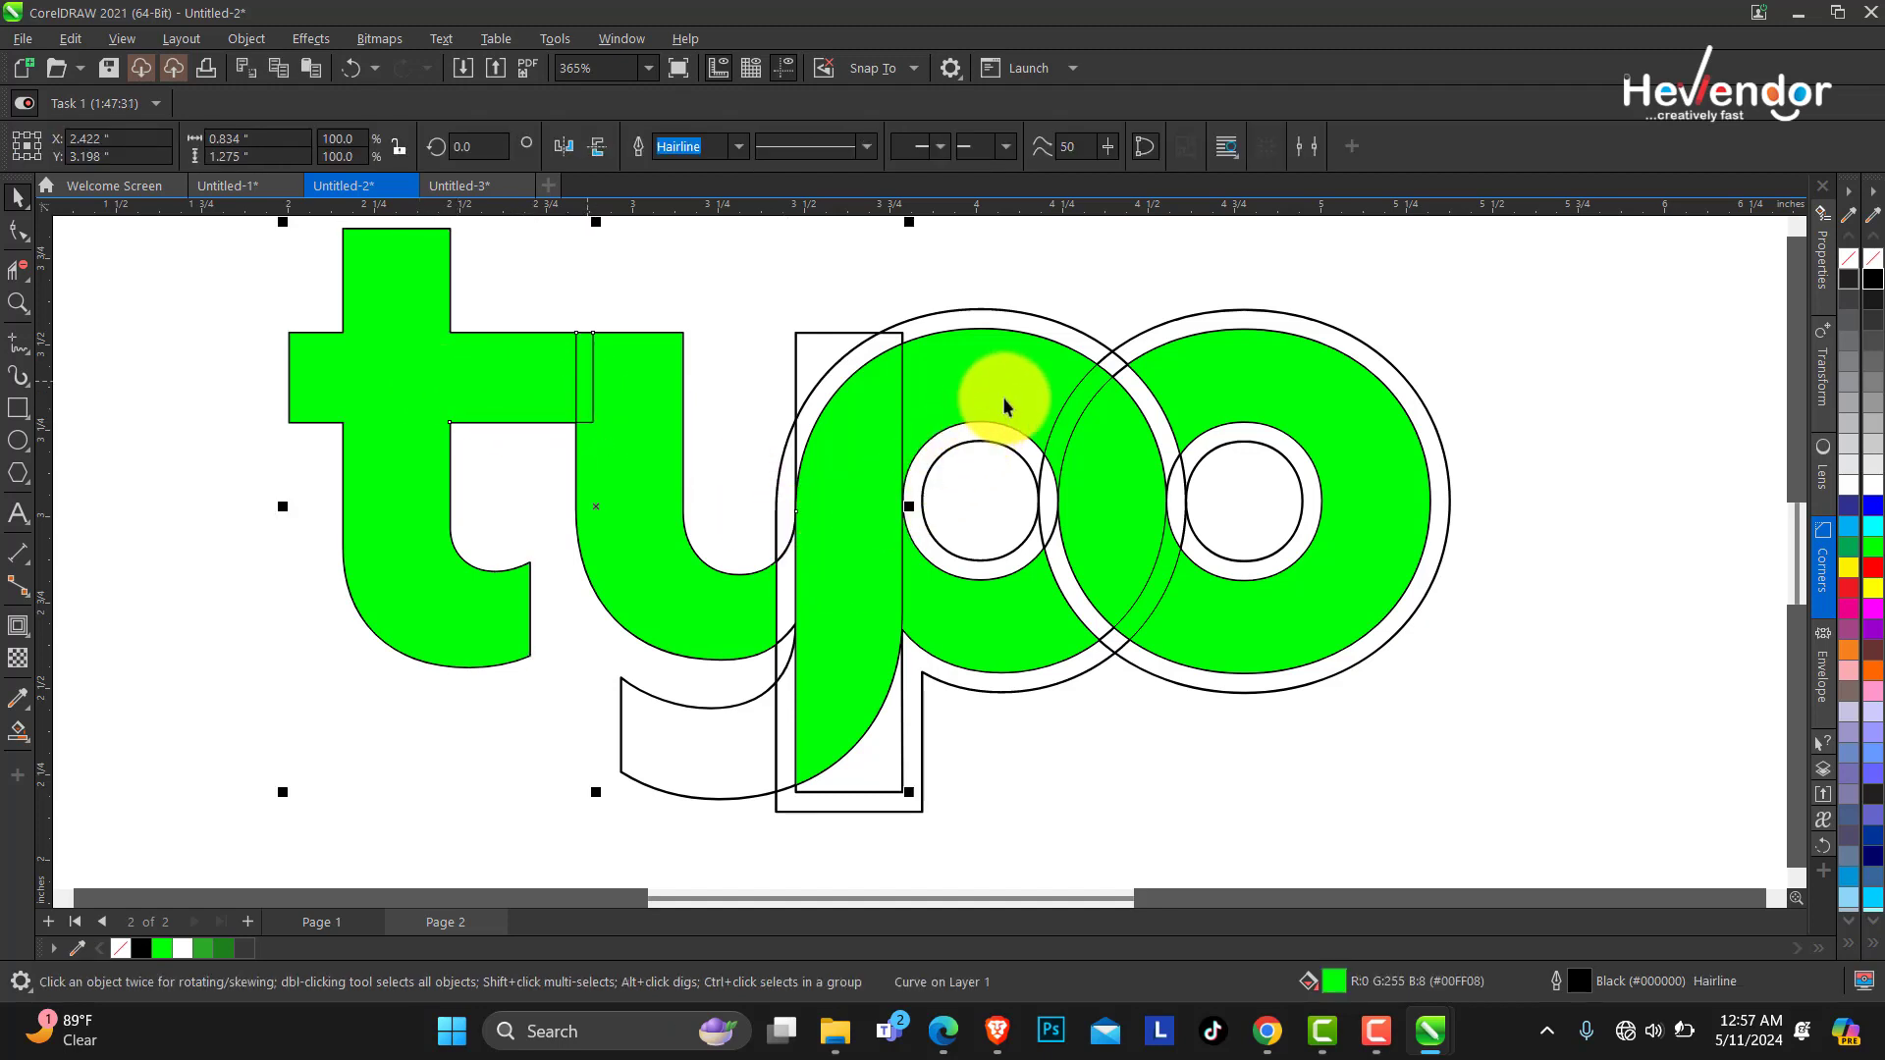
shift+click(1133, 530)
shift+click(1102, 525)
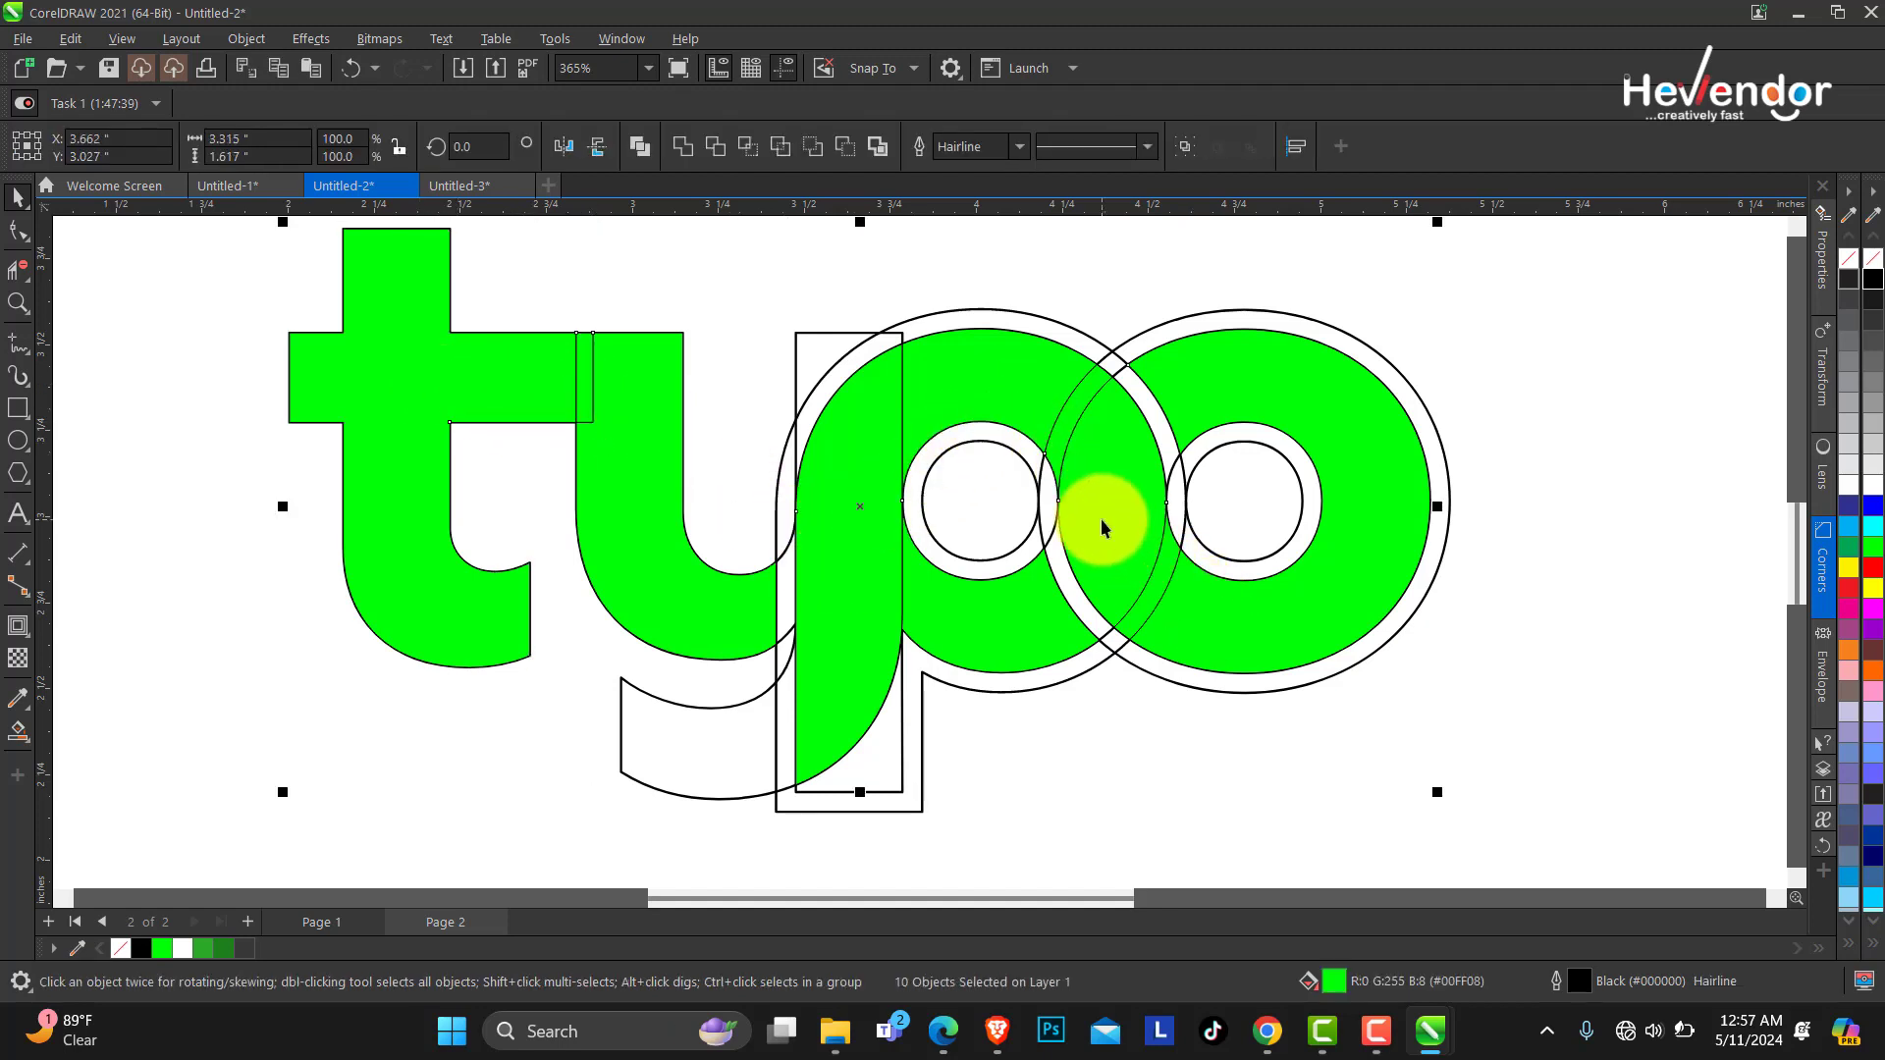
key(Delete)
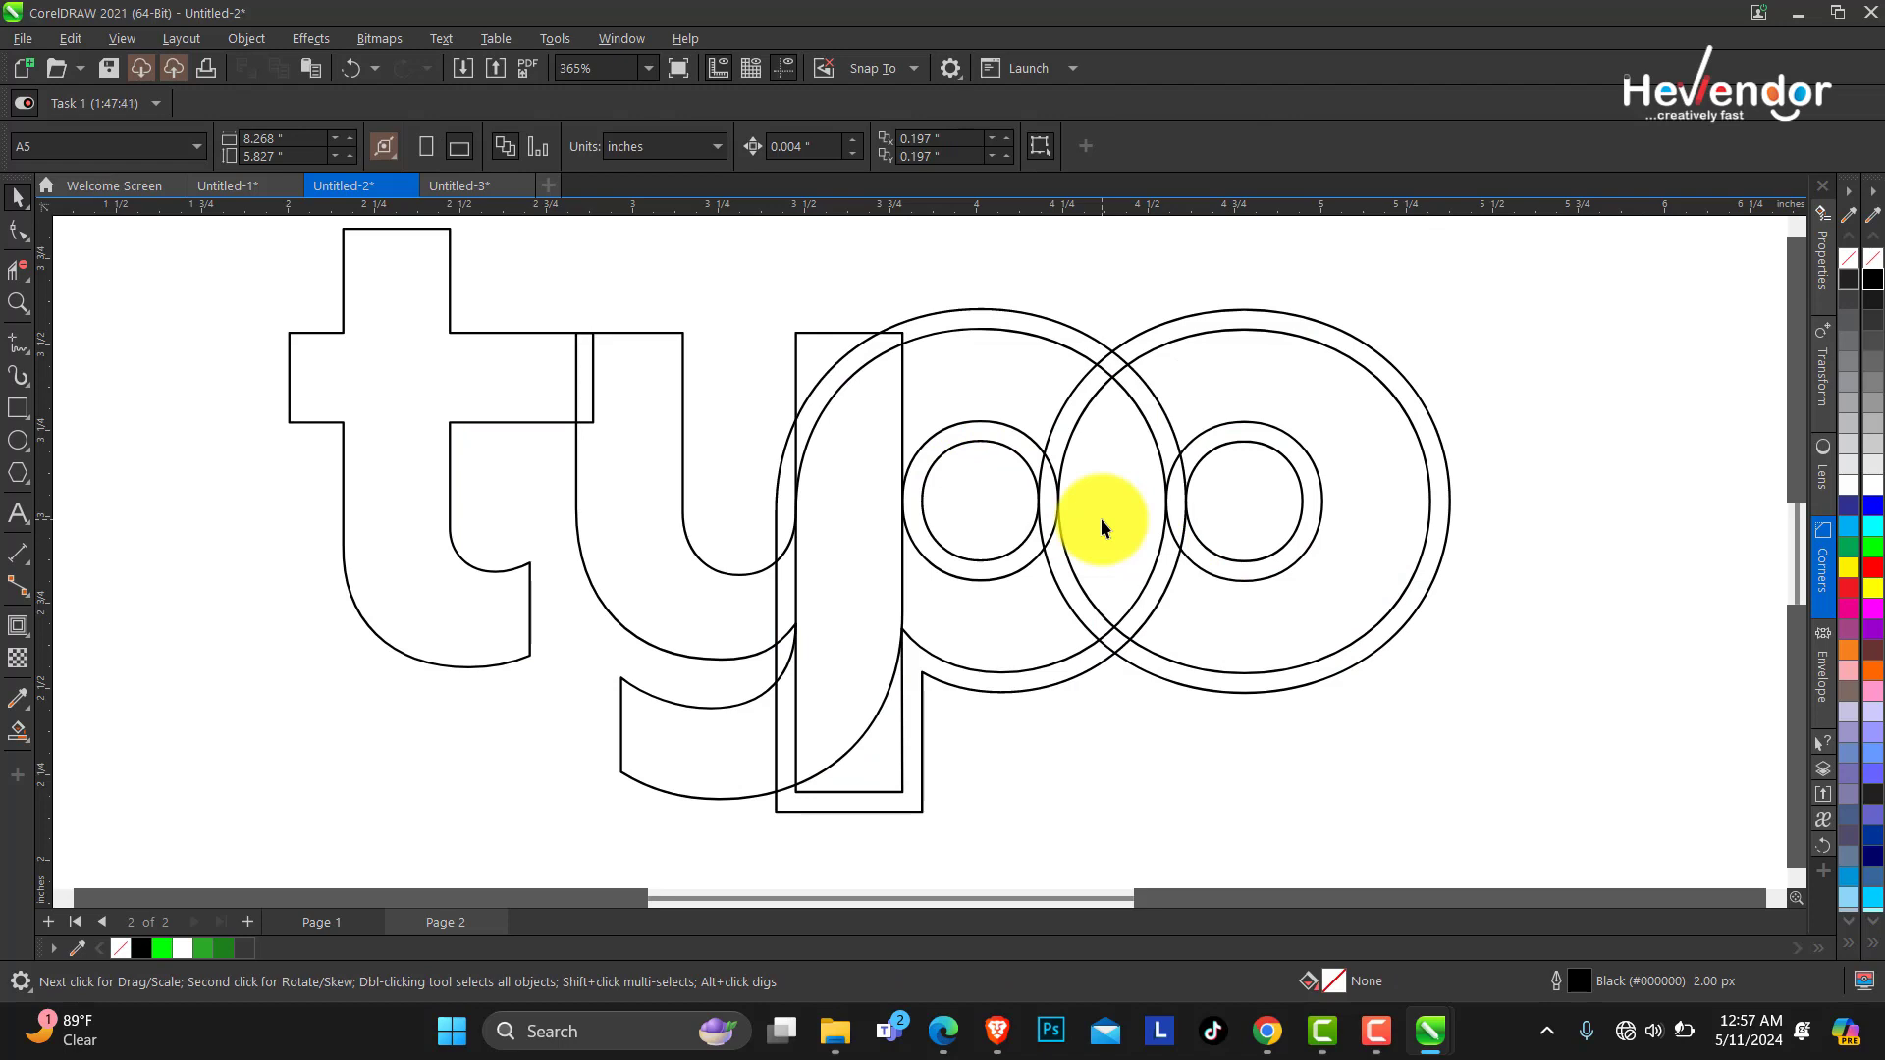
key(ctrl+z)
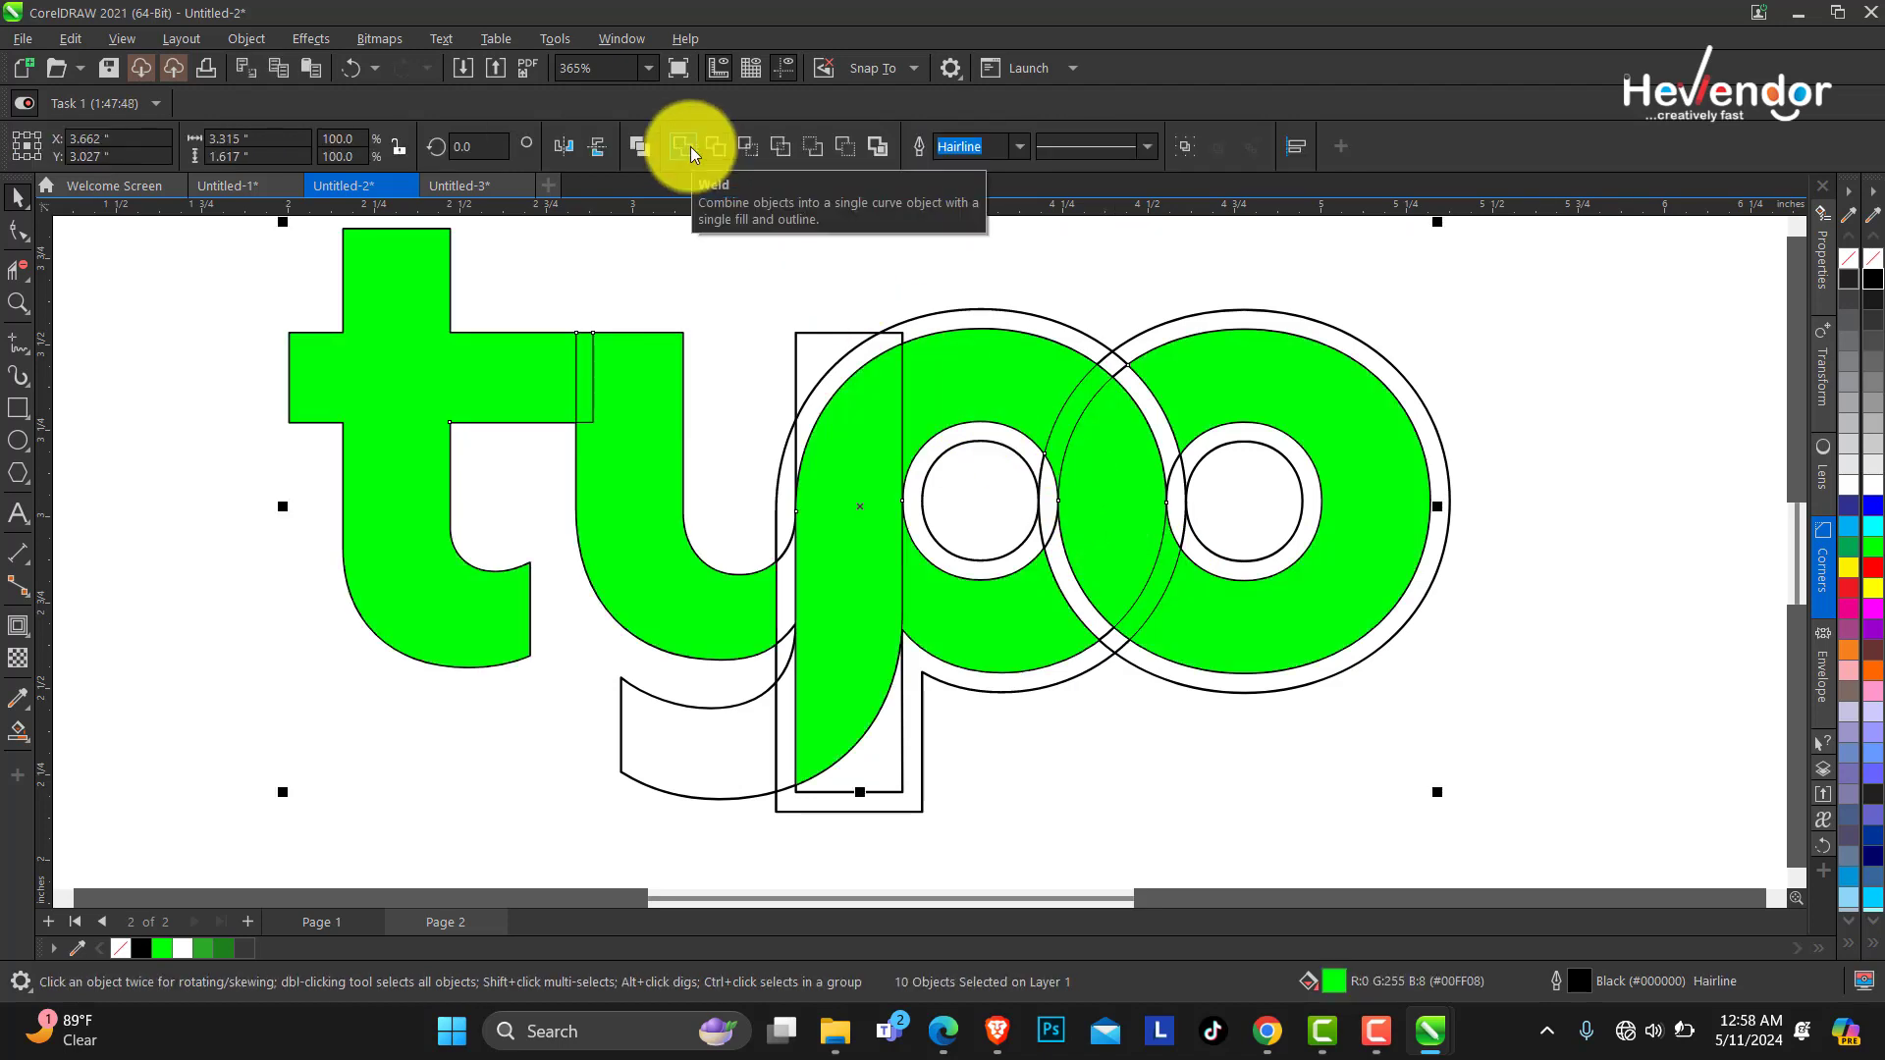
key(ctrl+u)
key(z)
right_click(644, 385)
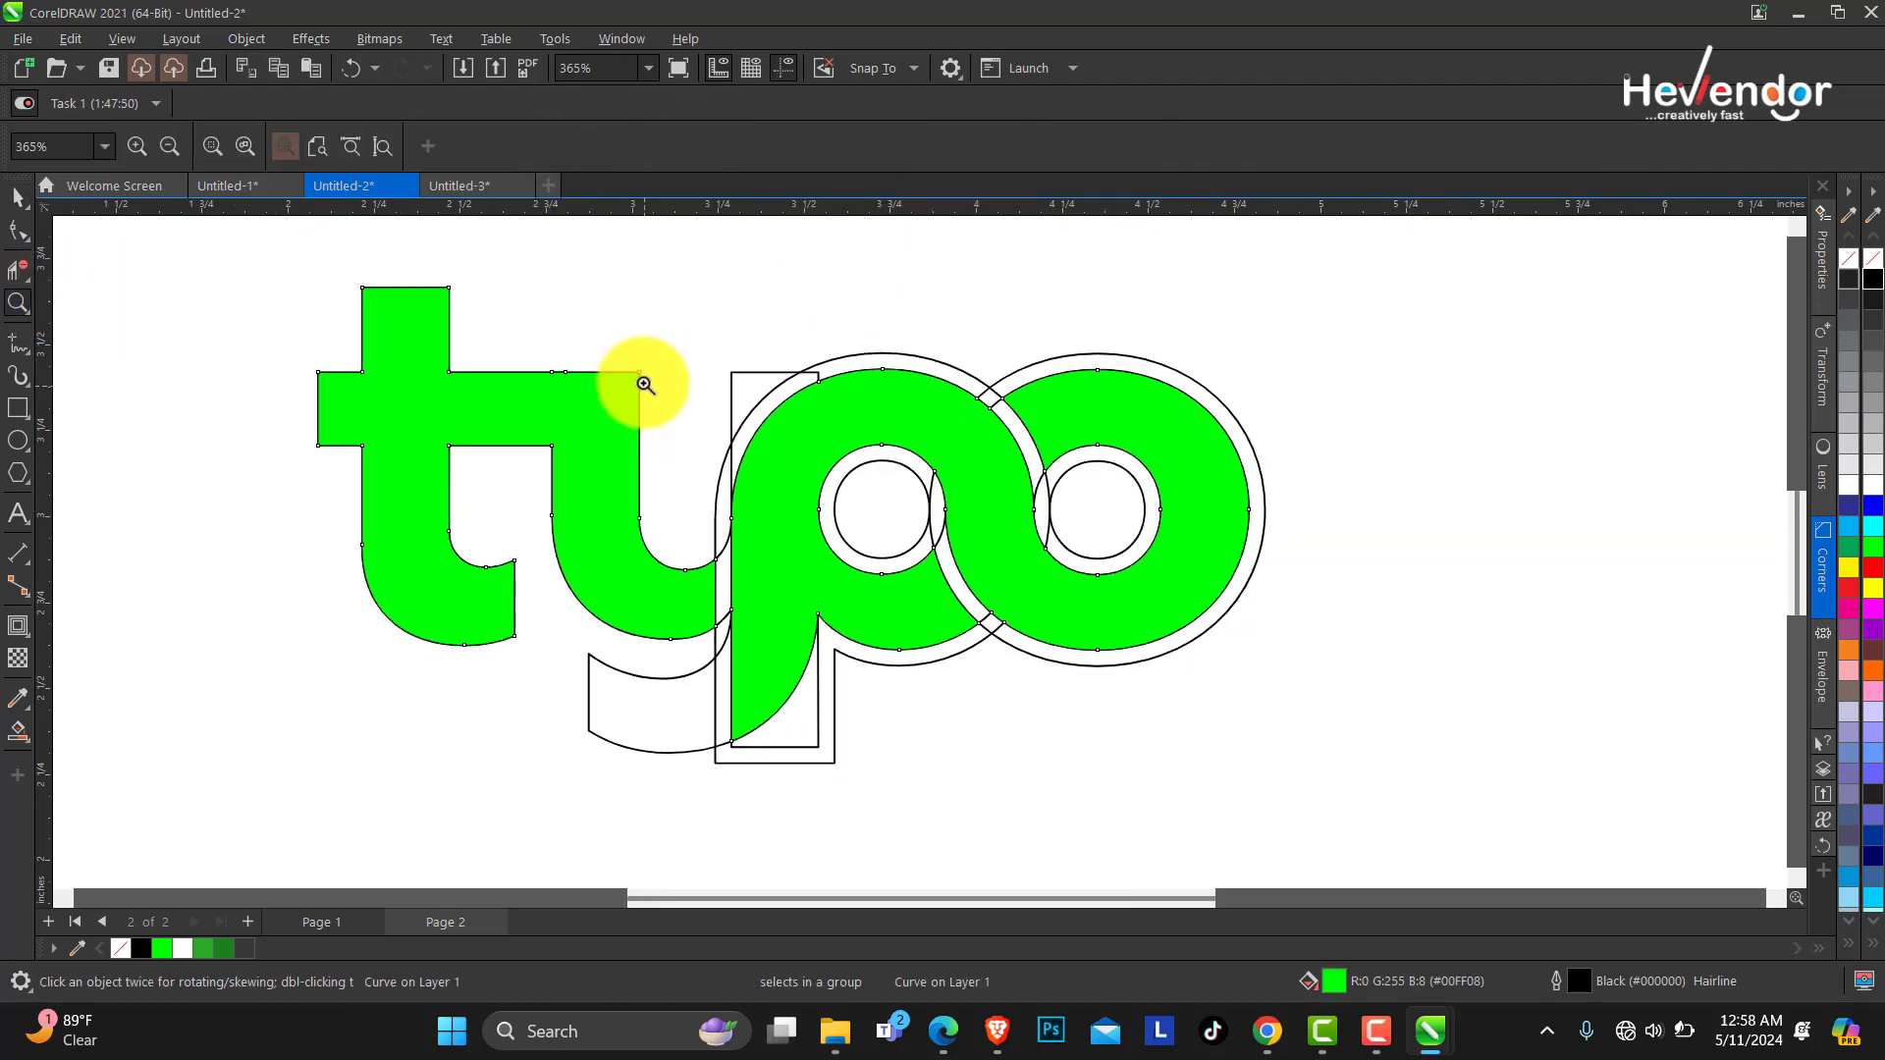
right_click(636, 365)
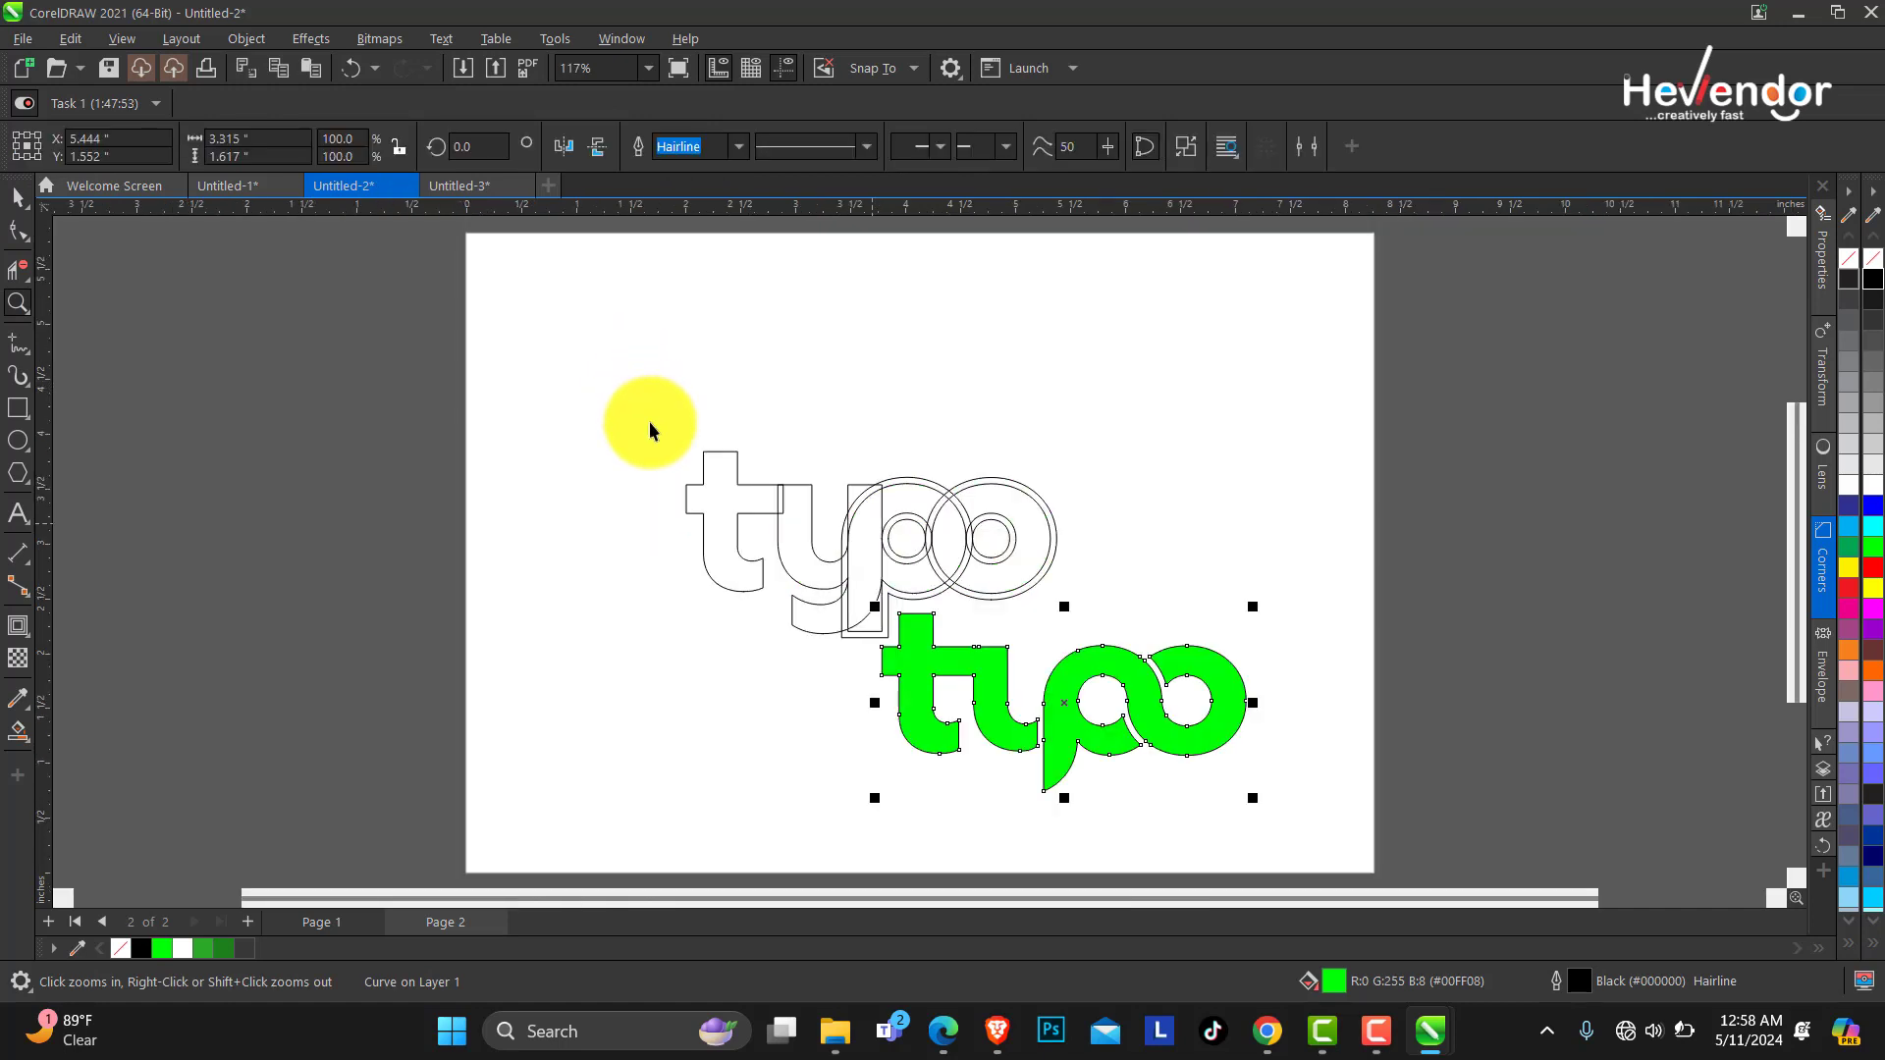
drag(1074, 659, 1078, 666)
drag(871, 545, 829, 384)
click(978, 680)
key(ctrl+z)
key(ctrl+z)
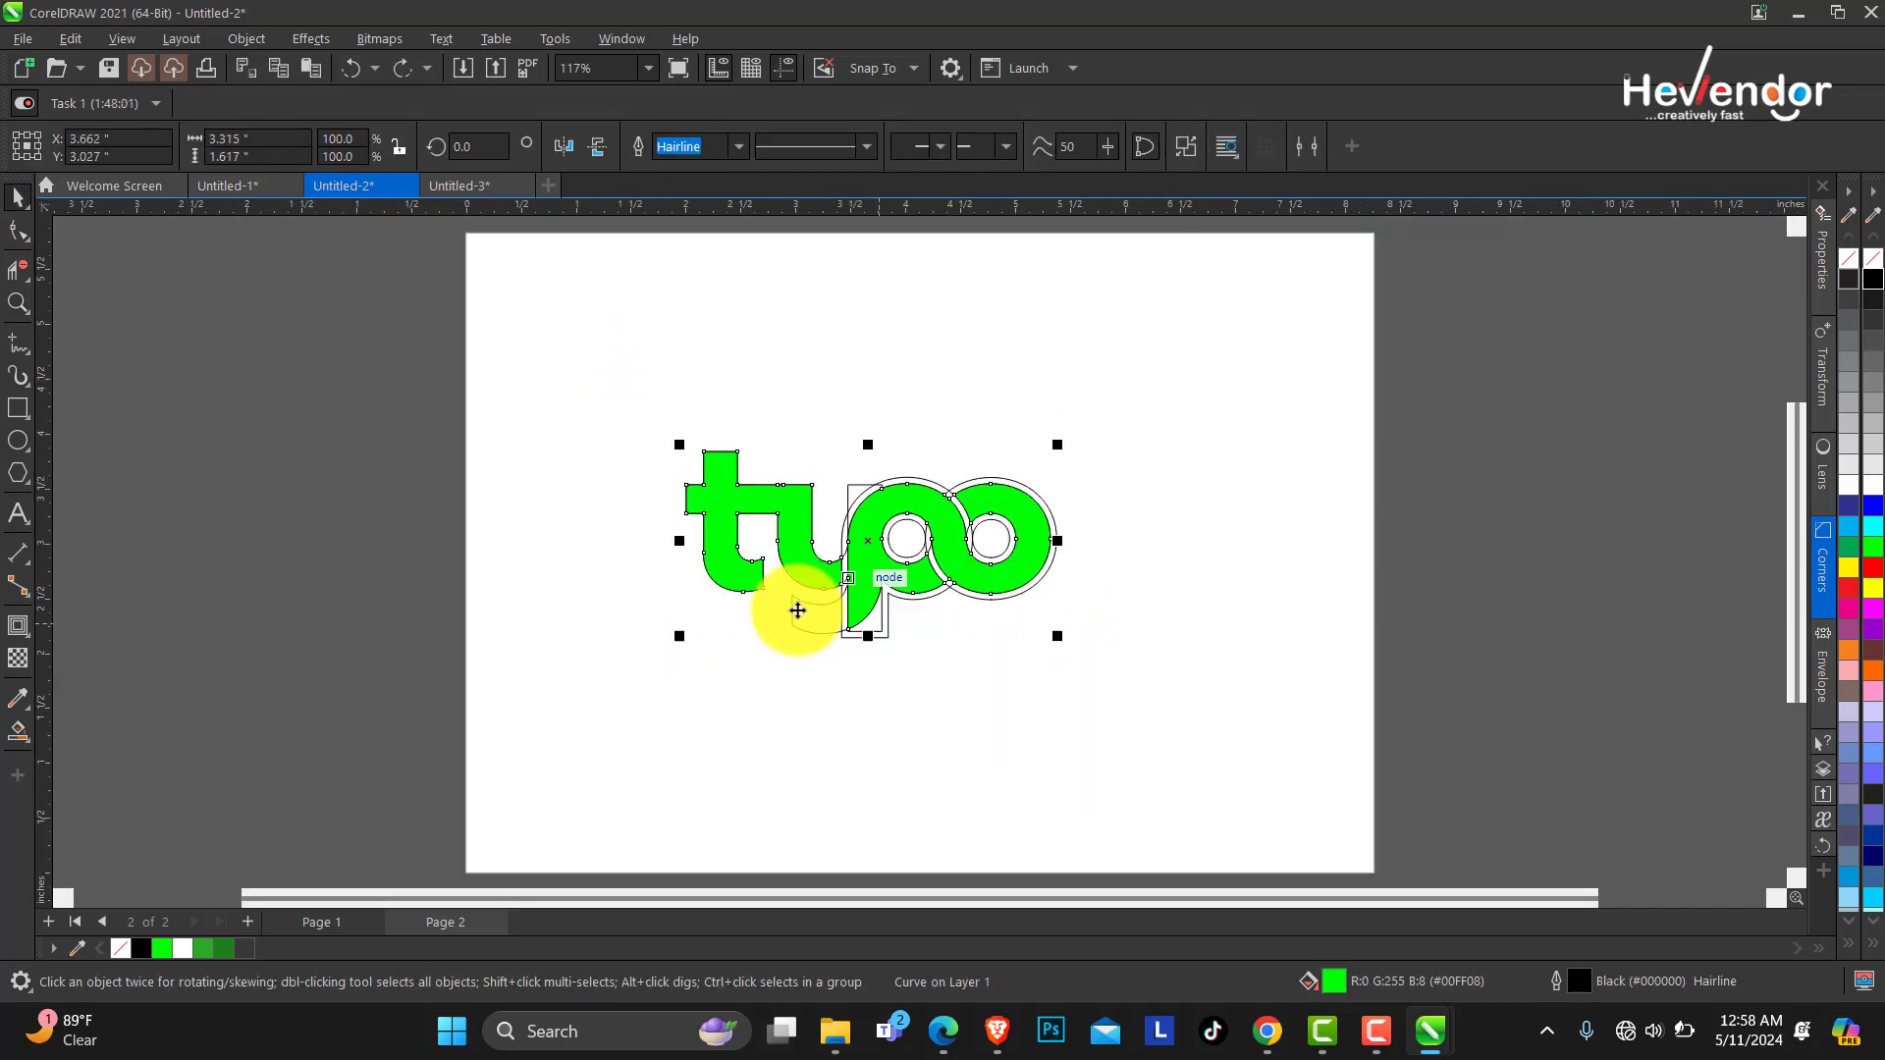
Smart Fill the small gap between the y and the p's stem with green.
click(18, 304)
drag(619, 442, 1235, 693)
key(space)
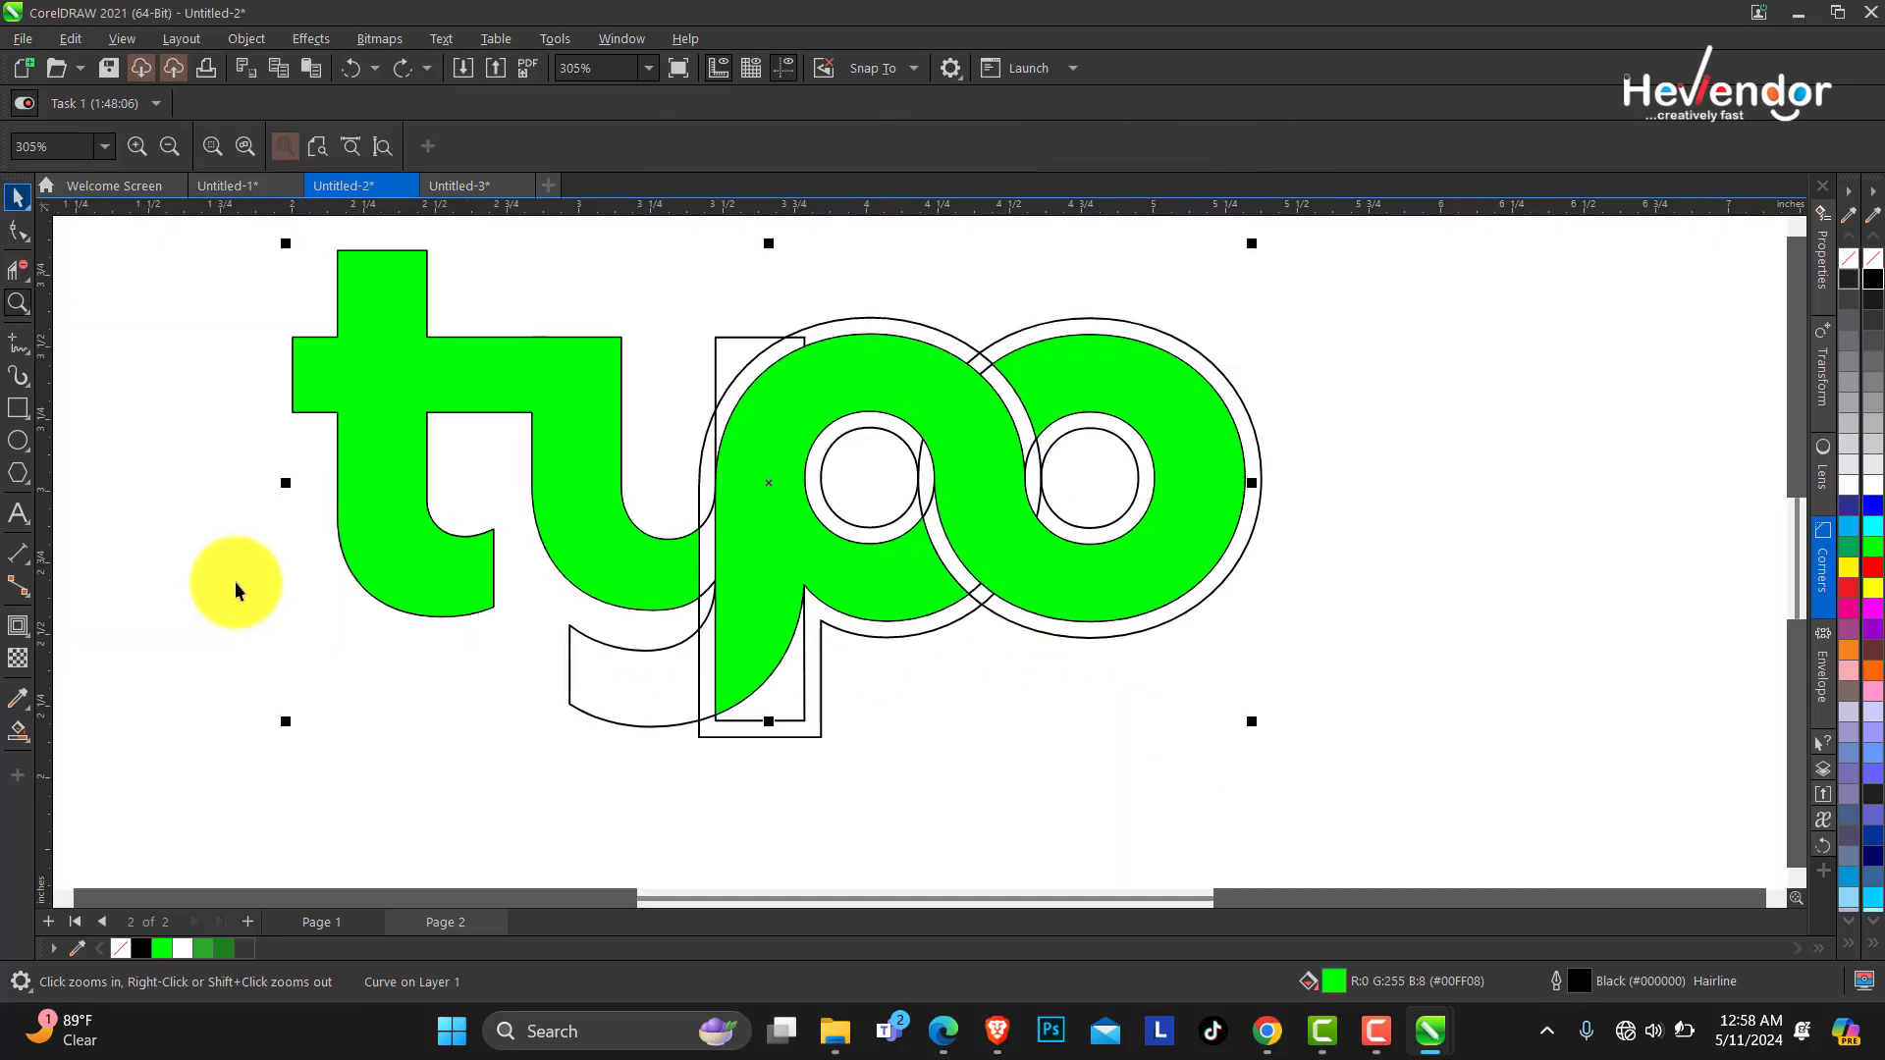
key(space)
click(19, 731)
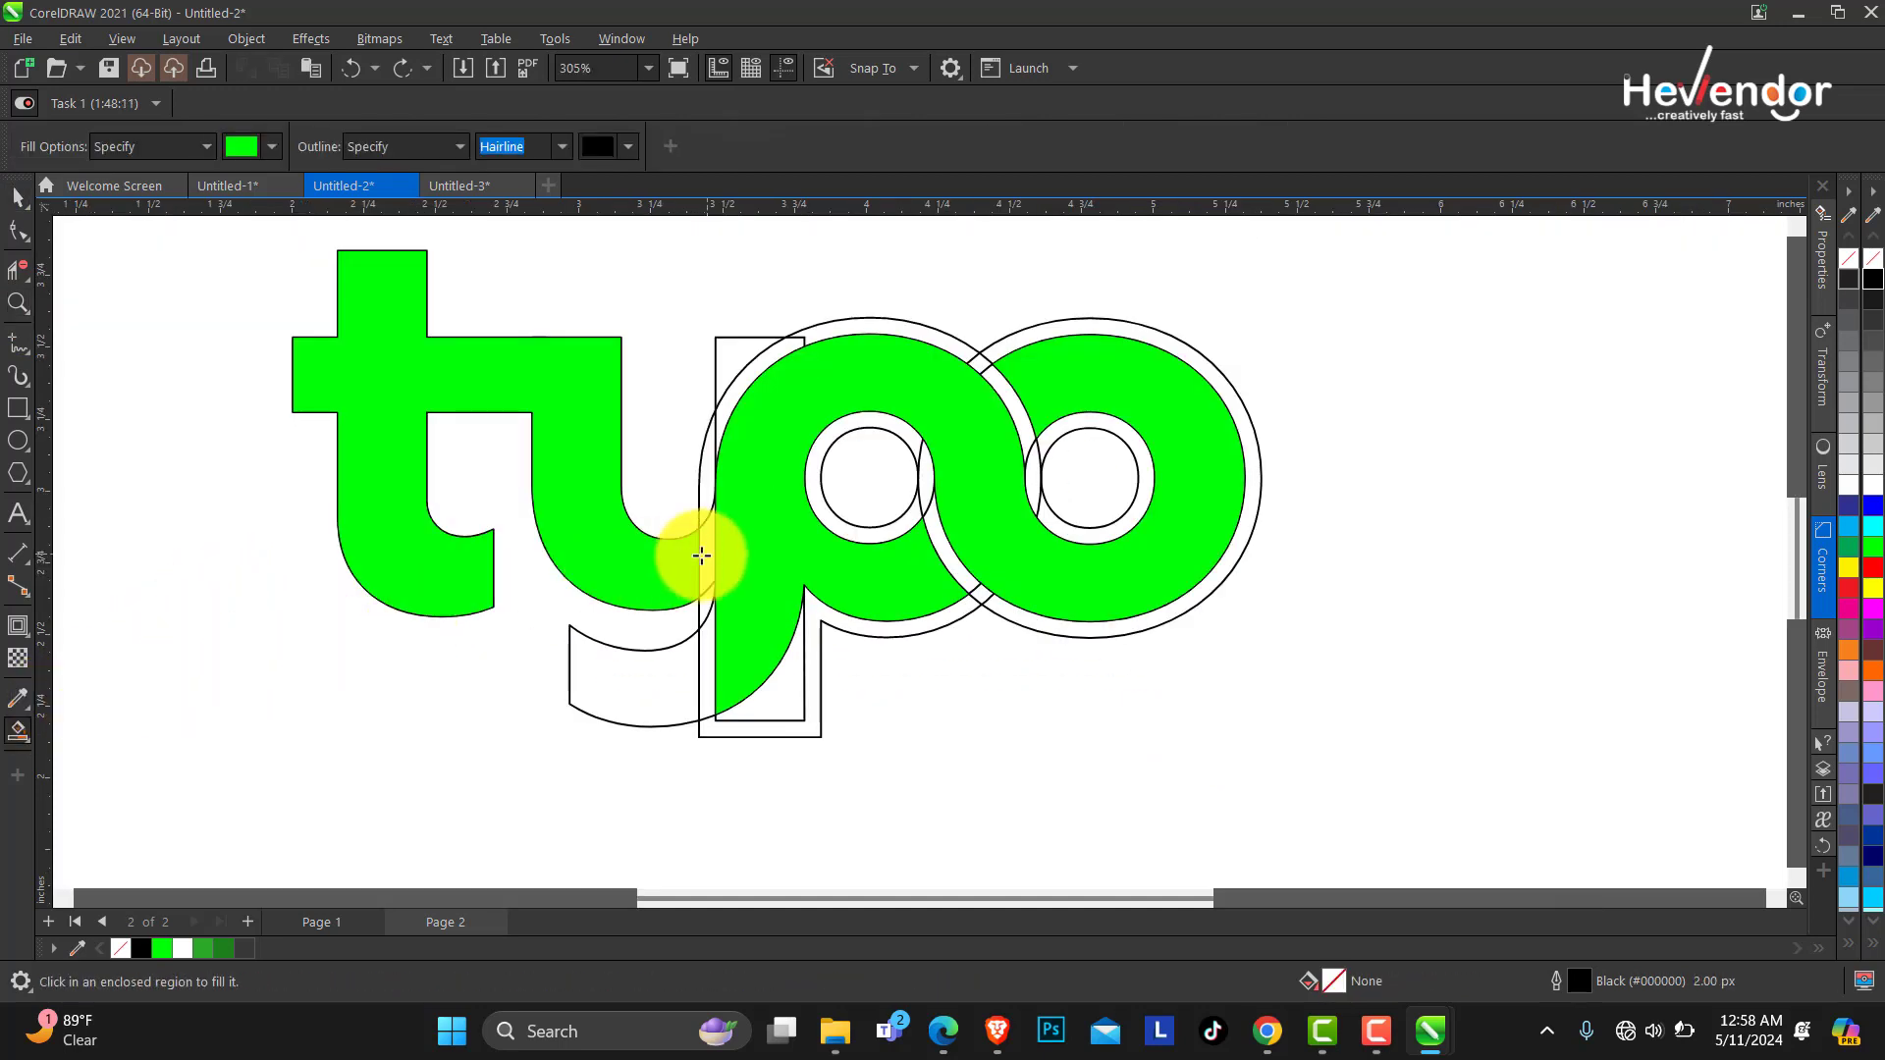
click(699, 548)
Separate the green shapes from the outline letters, moving the green below and the outlines up.
click(18, 198)
click(757, 518)
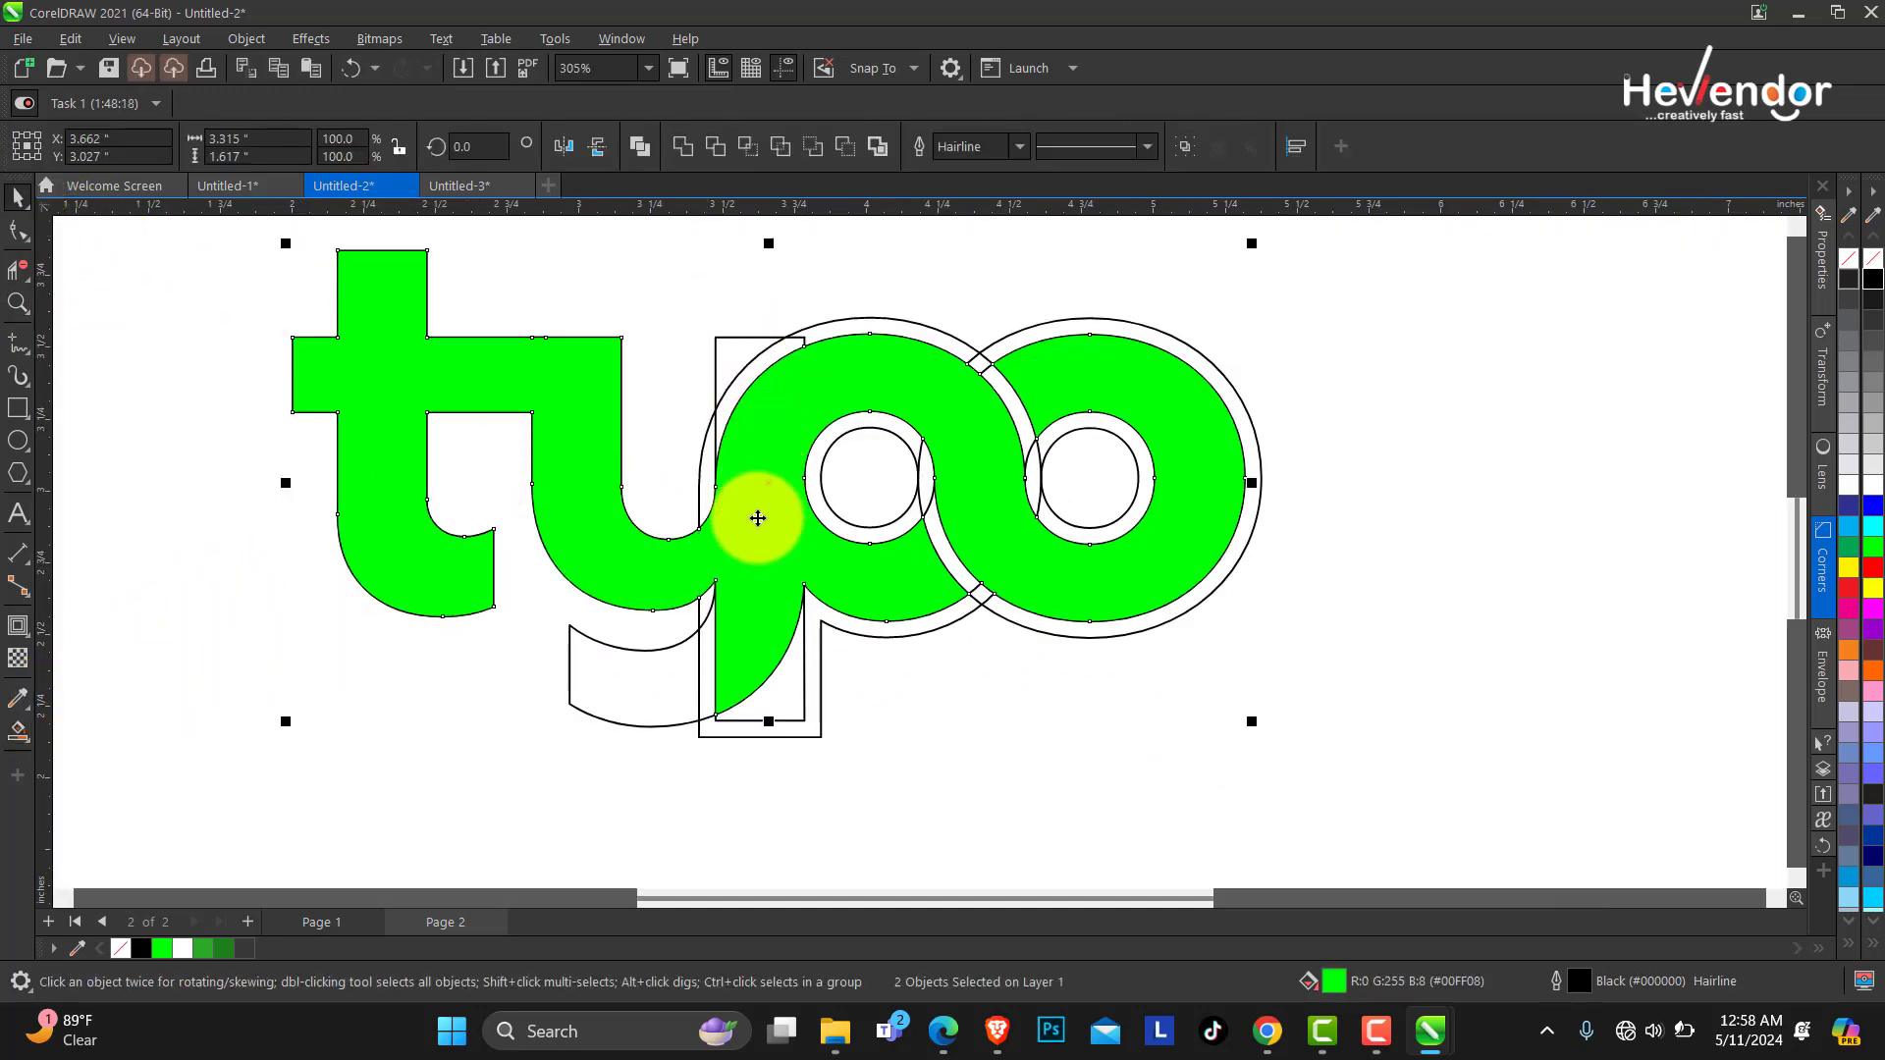
drag(757, 517, 1057, 778)
click(18, 303)
right_click(687, 450)
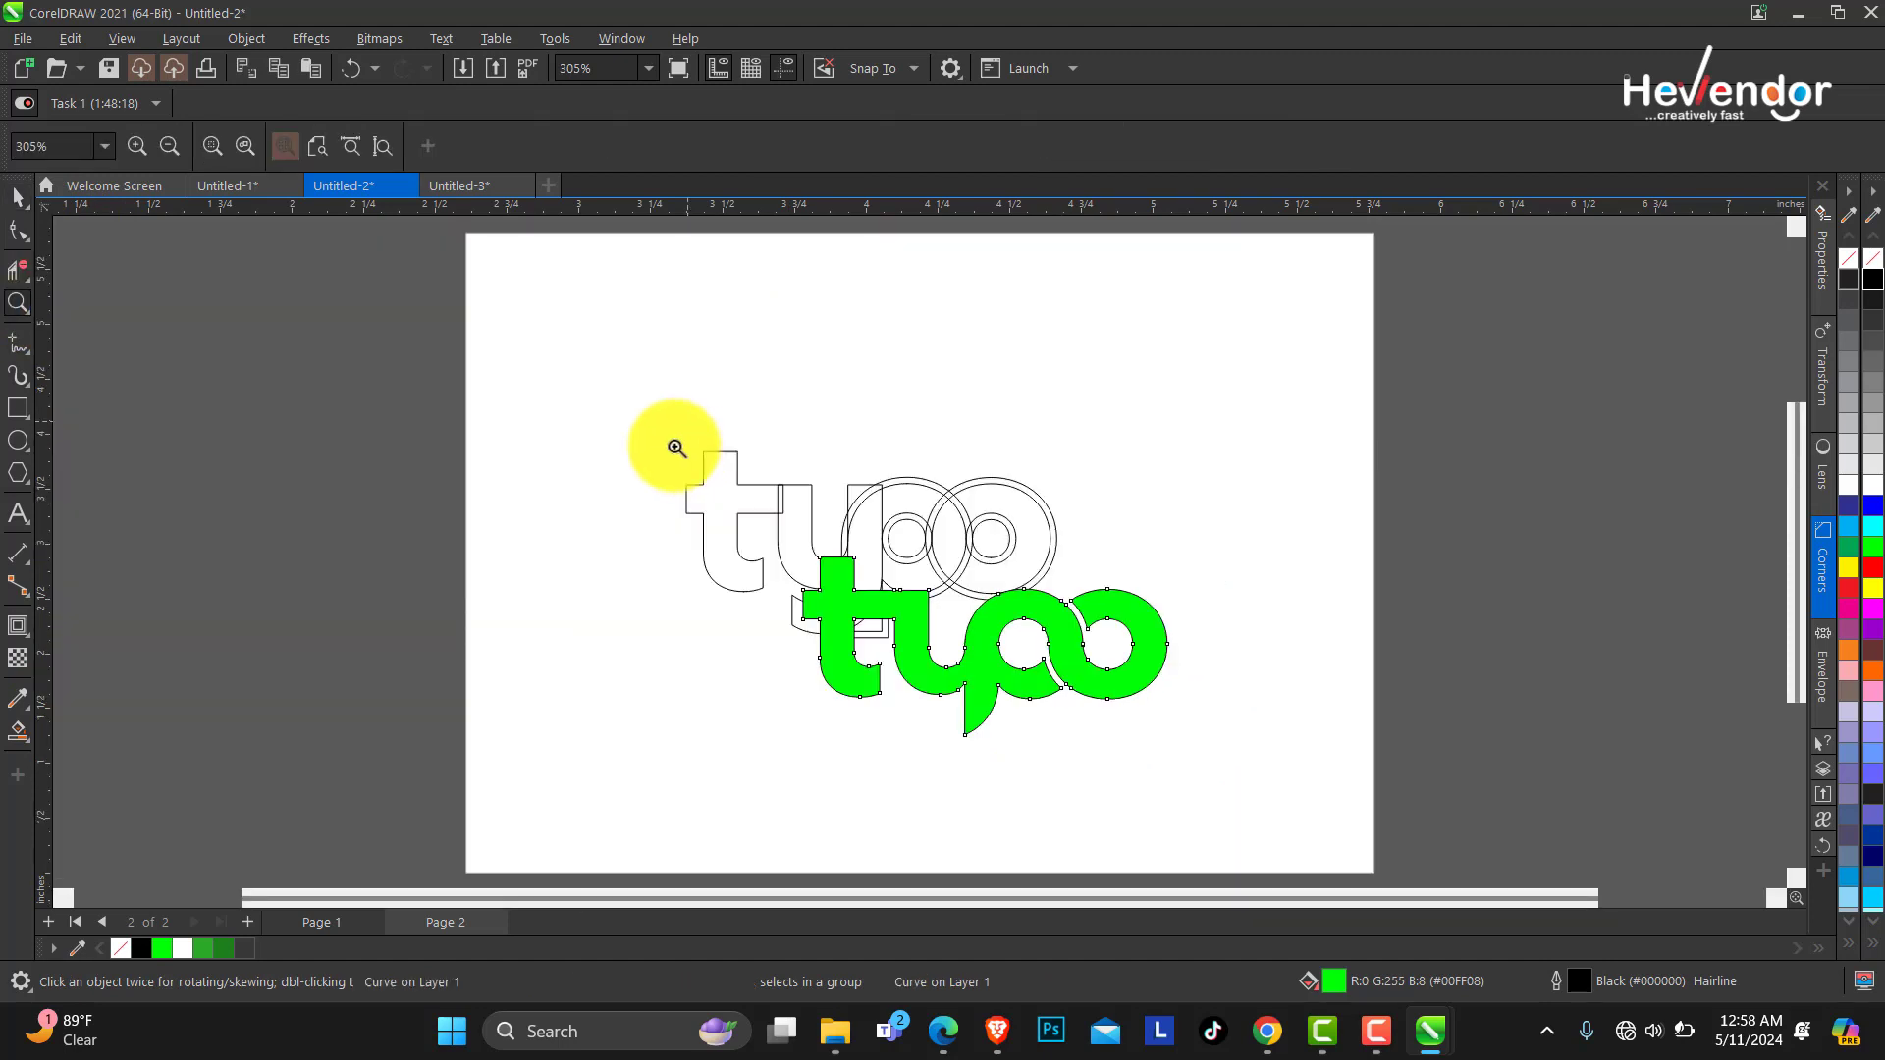
click(18, 199)
drag(883, 504, 898, 373)
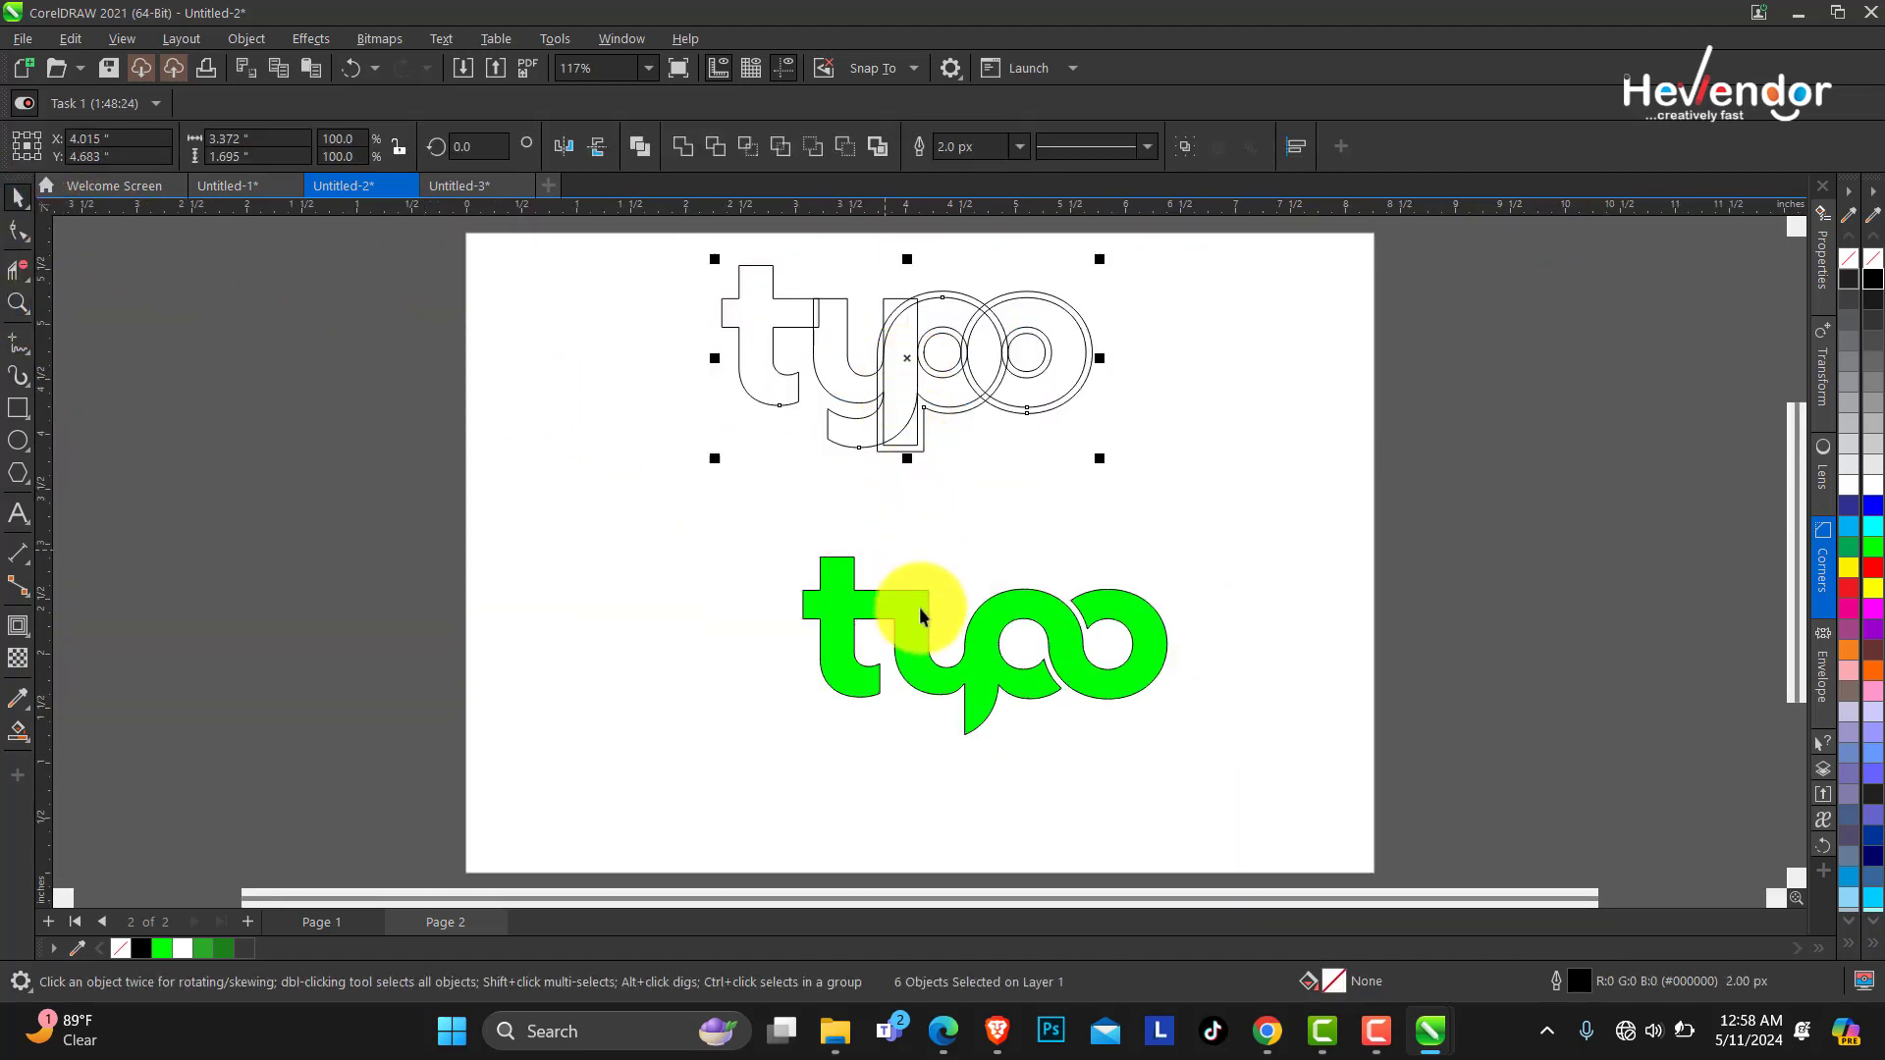
Enlarge the green logo and reposition it in the middle of the page.
click(917, 602)
drag(1150, 722, 1267, 780)
drag(1097, 644, 1066, 633)
Move the outline letters to the page's upper right and shrink them slightly.
click(924, 370)
drag(701, 251, 1217, 531)
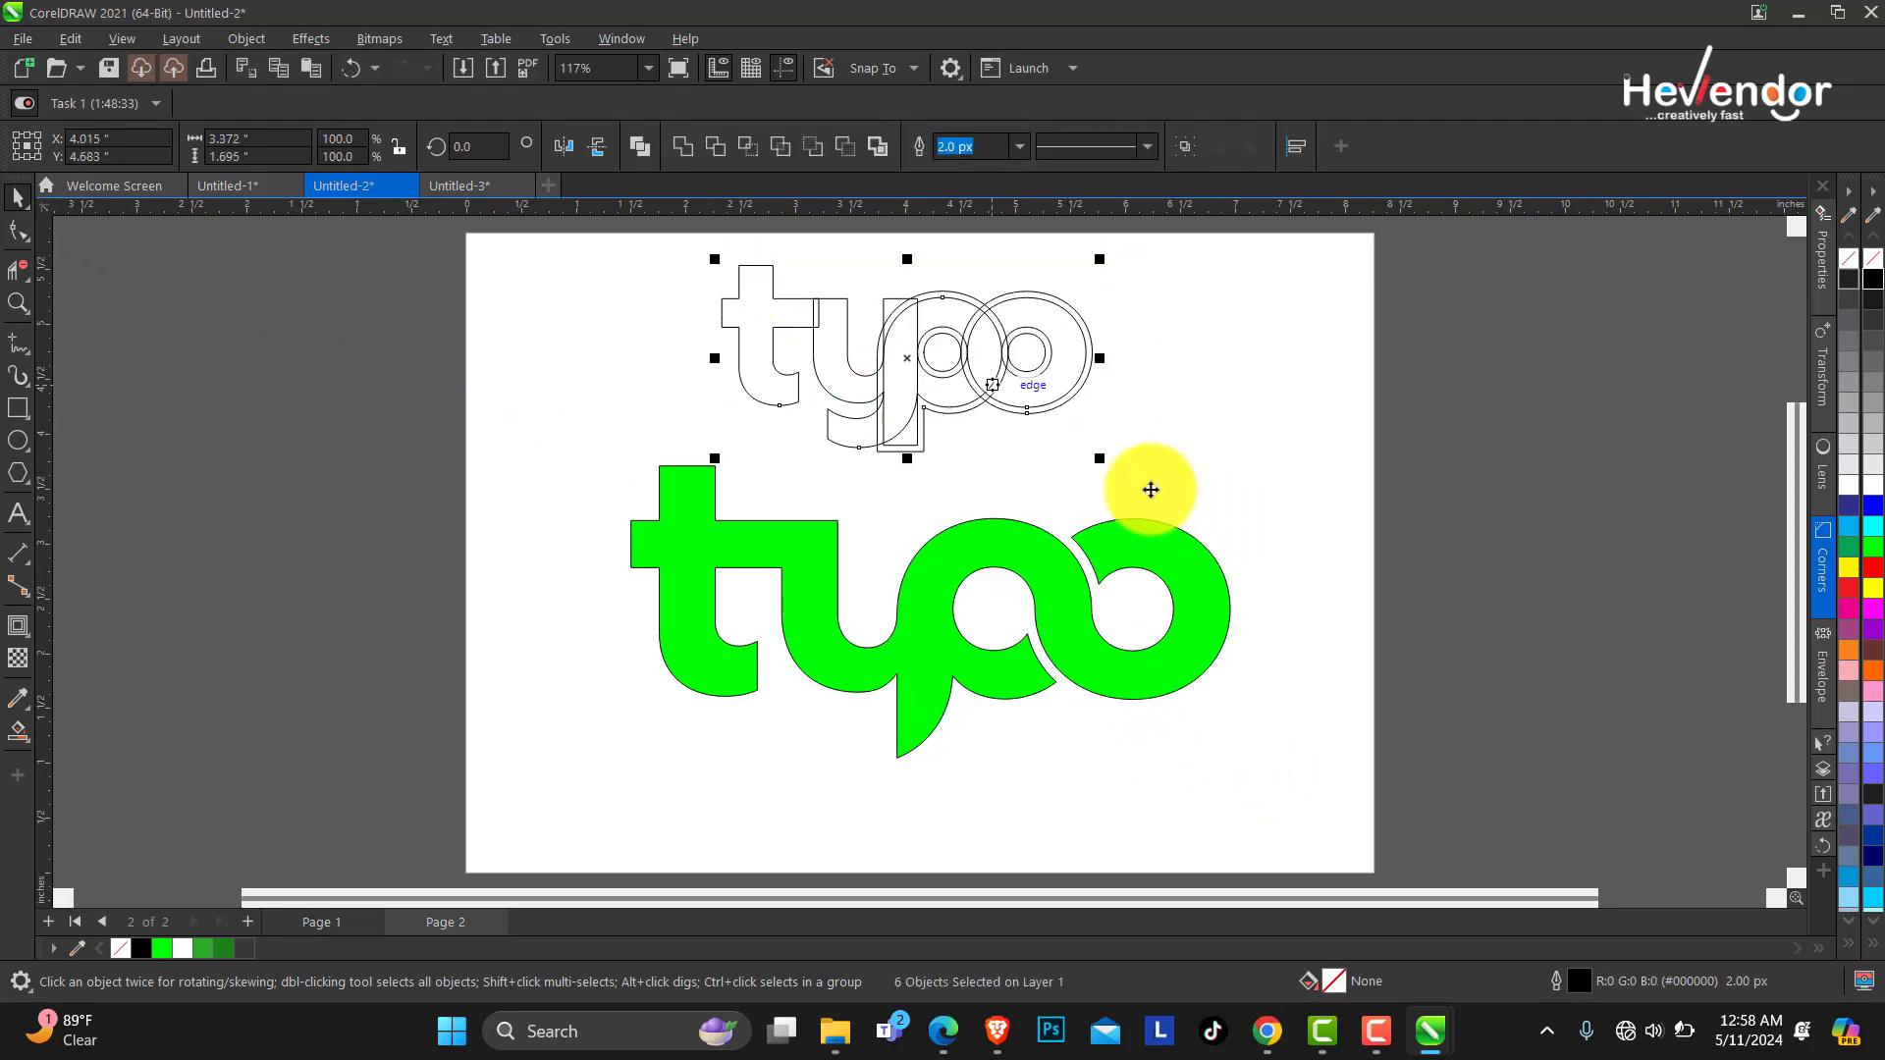
drag(933, 366, 1137, 354)
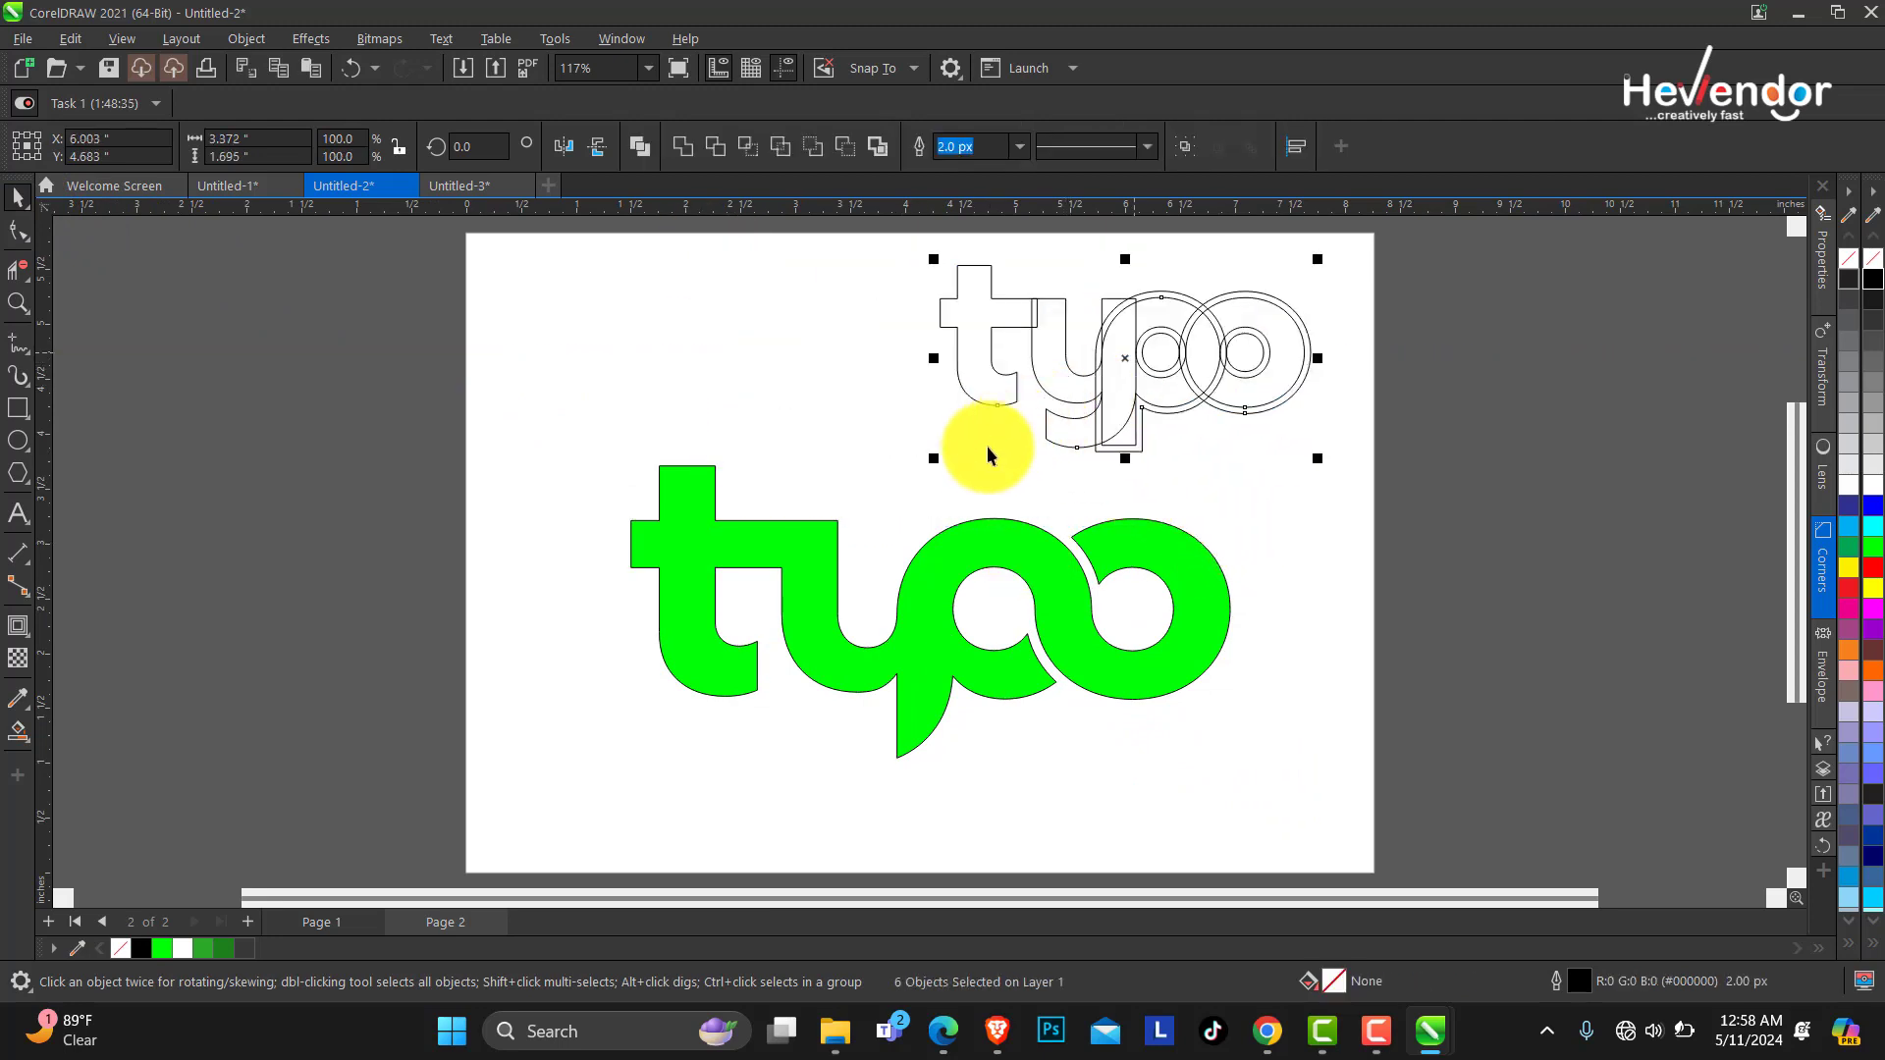
drag(944, 459, 958, 452)
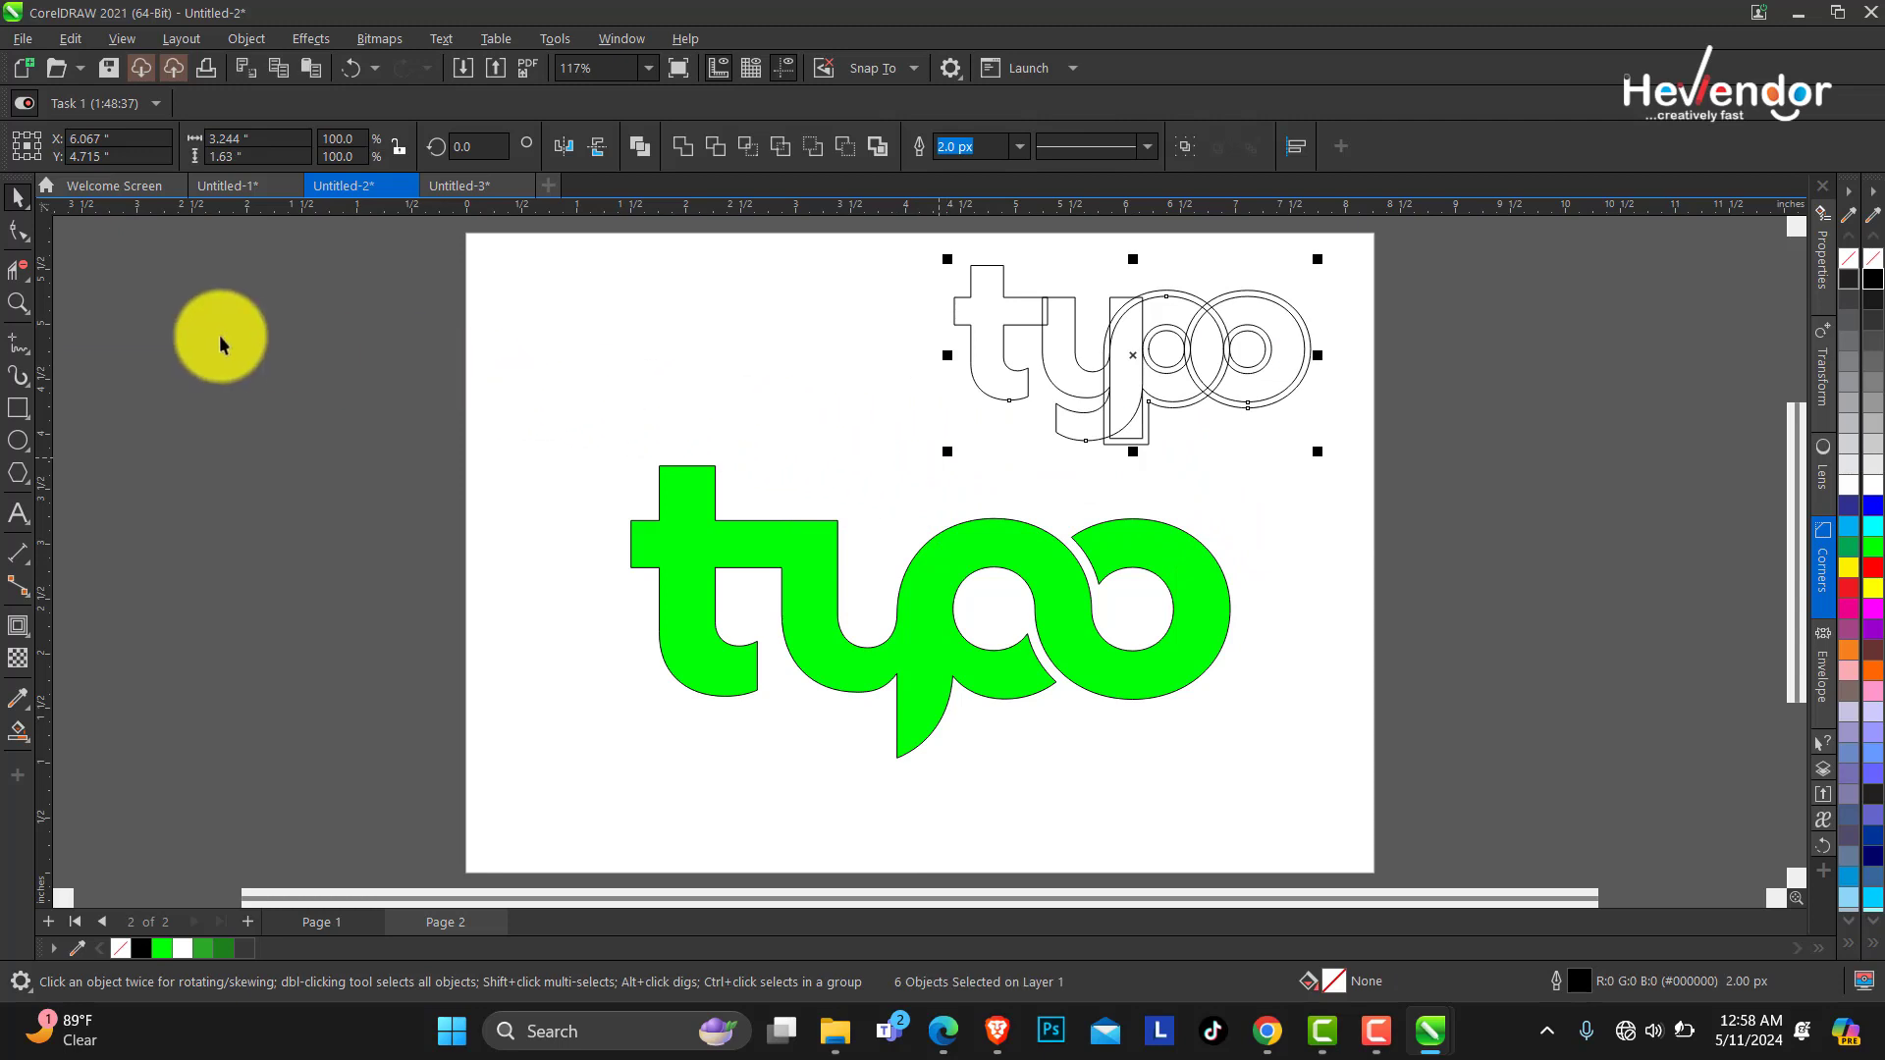
Fillet the corner where the t's crossbar meets the y with a 0.5" radius.
click(15, 308)
drag(577, 438, 1282, 783)
click(18, 229)
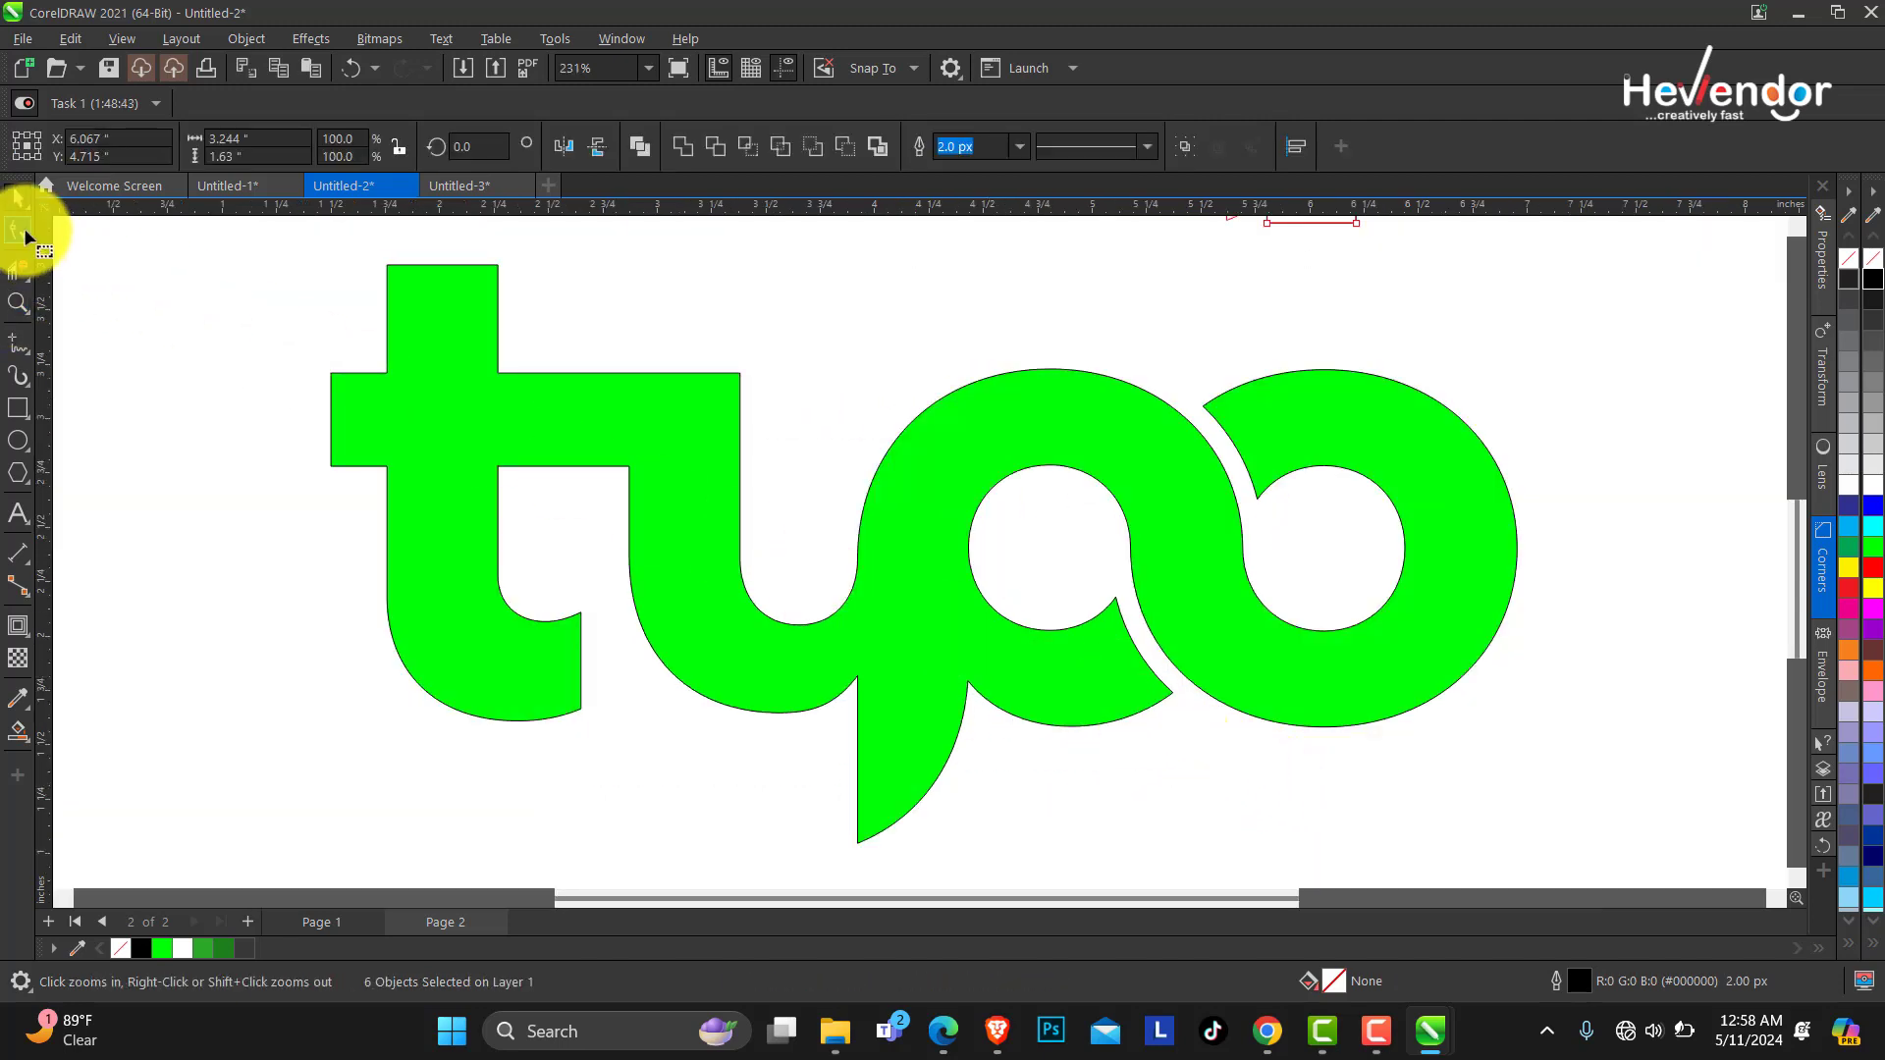
click(740, 379)
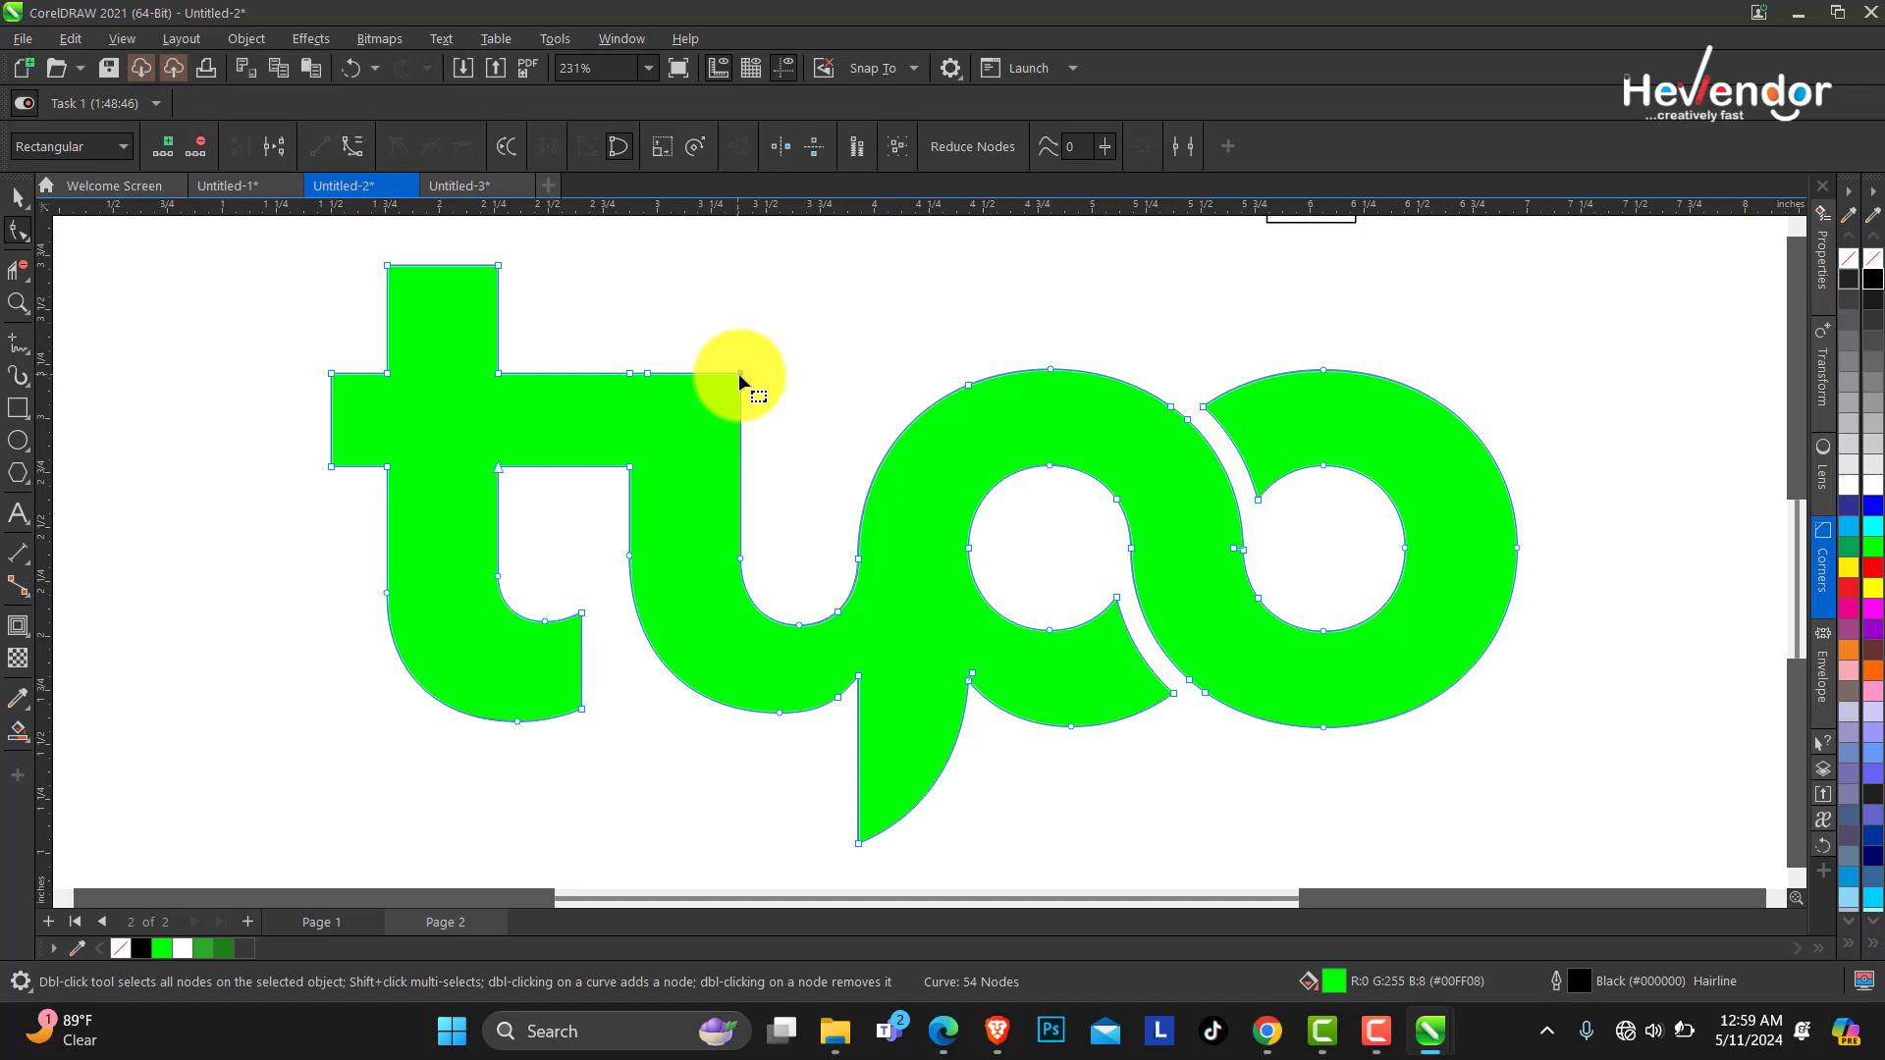
click(1821, 570)
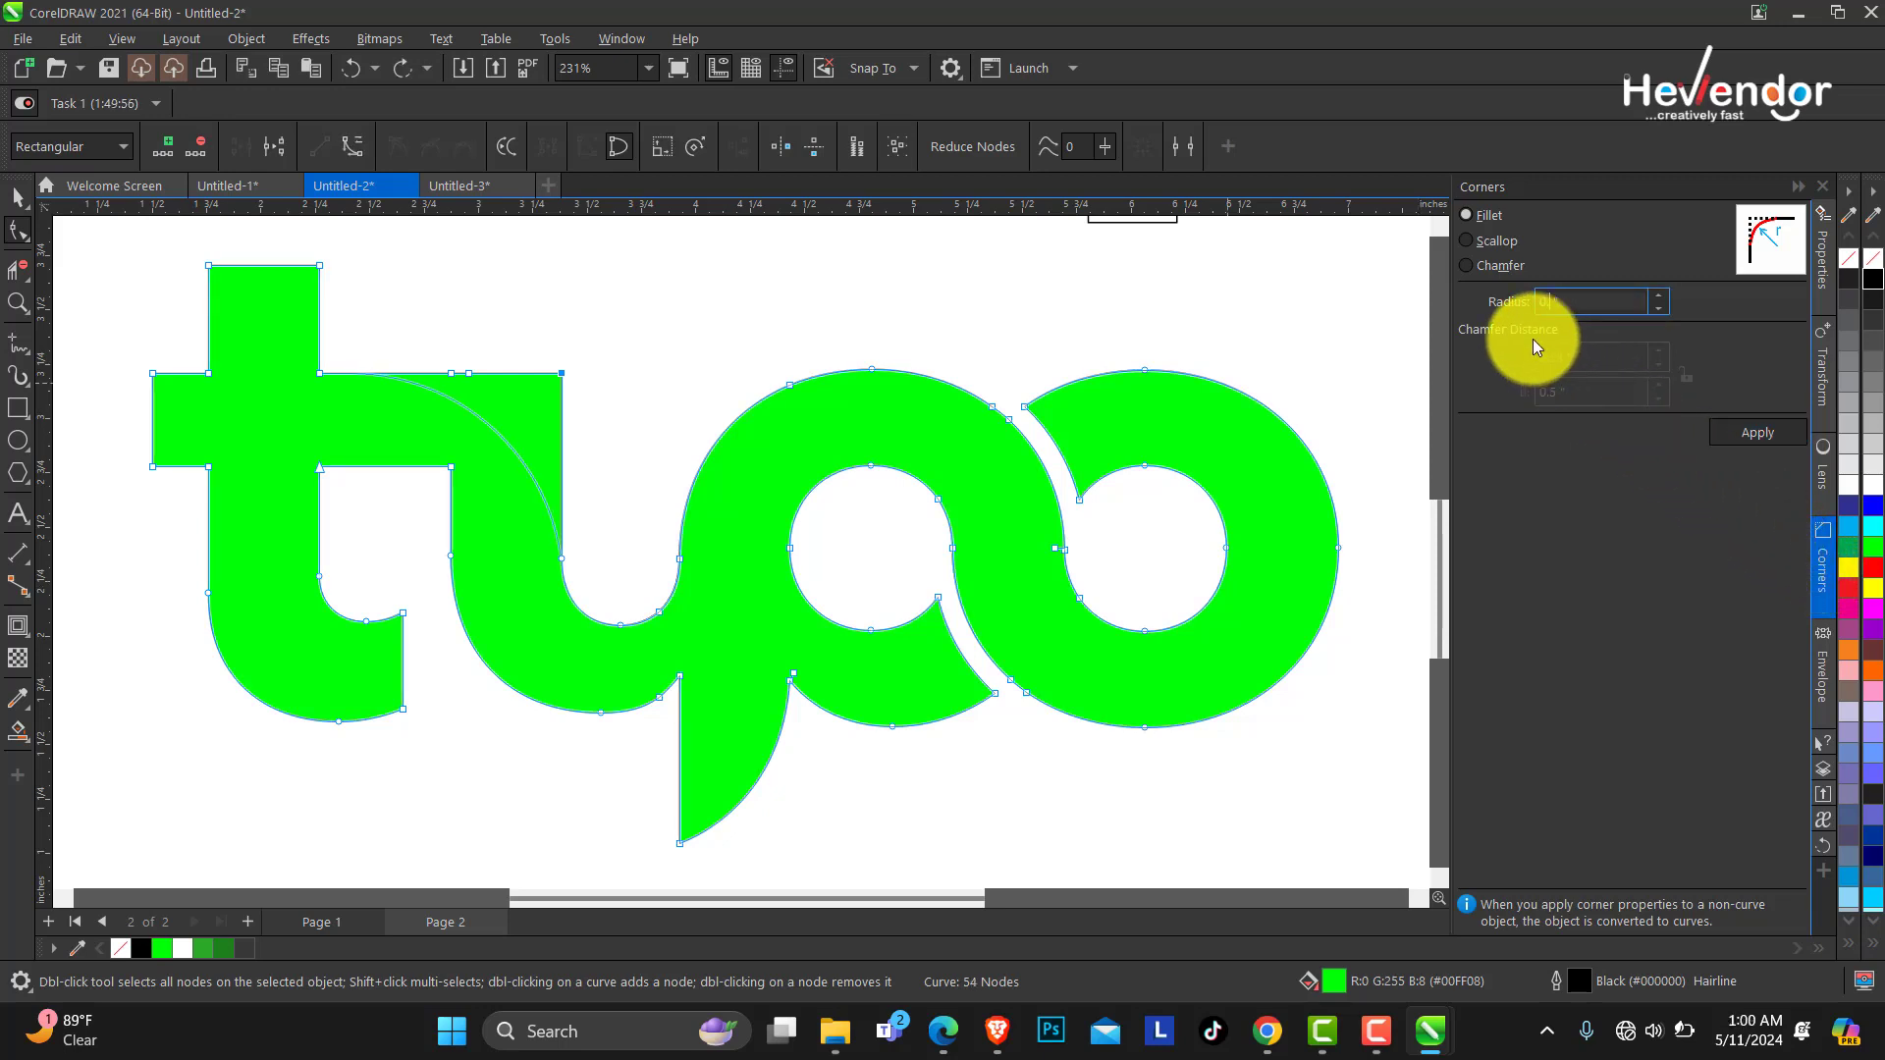
key(Return)
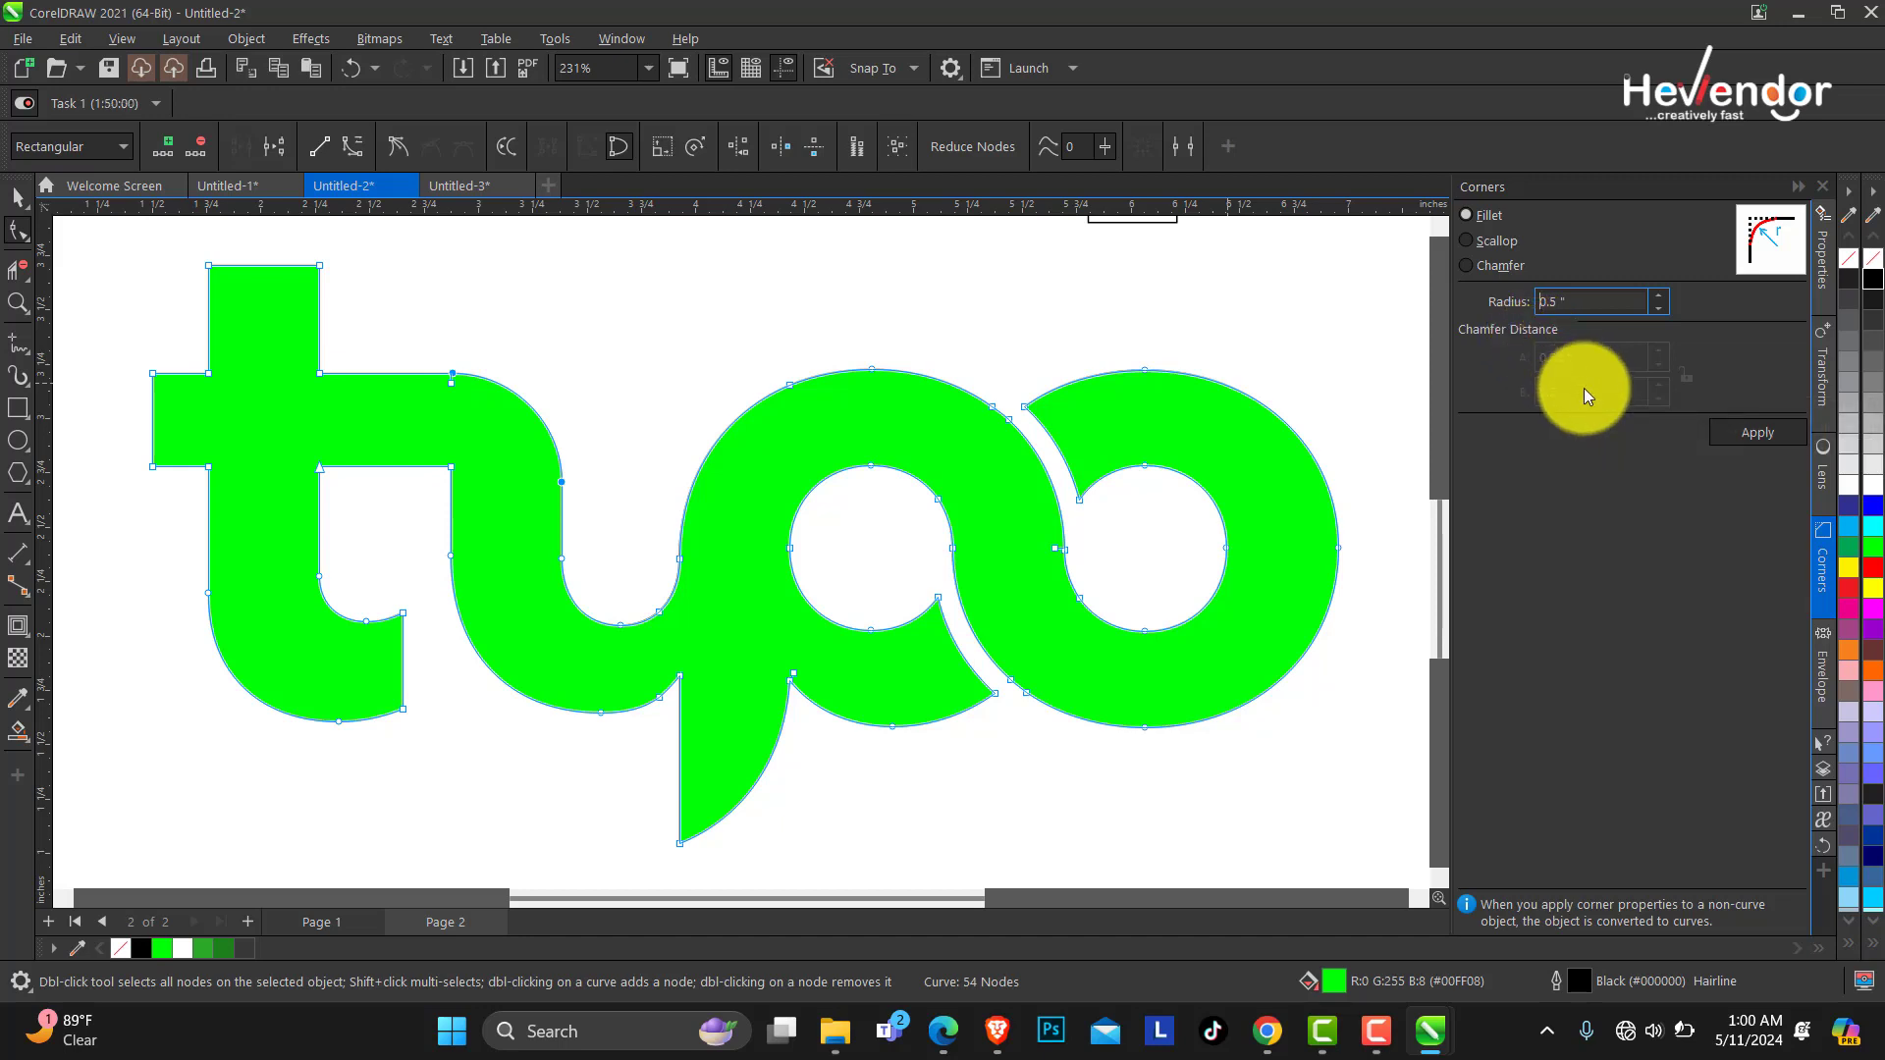
Fillet the left end corner of the t's crossbar with a 0.25" radius.
text(0.3)
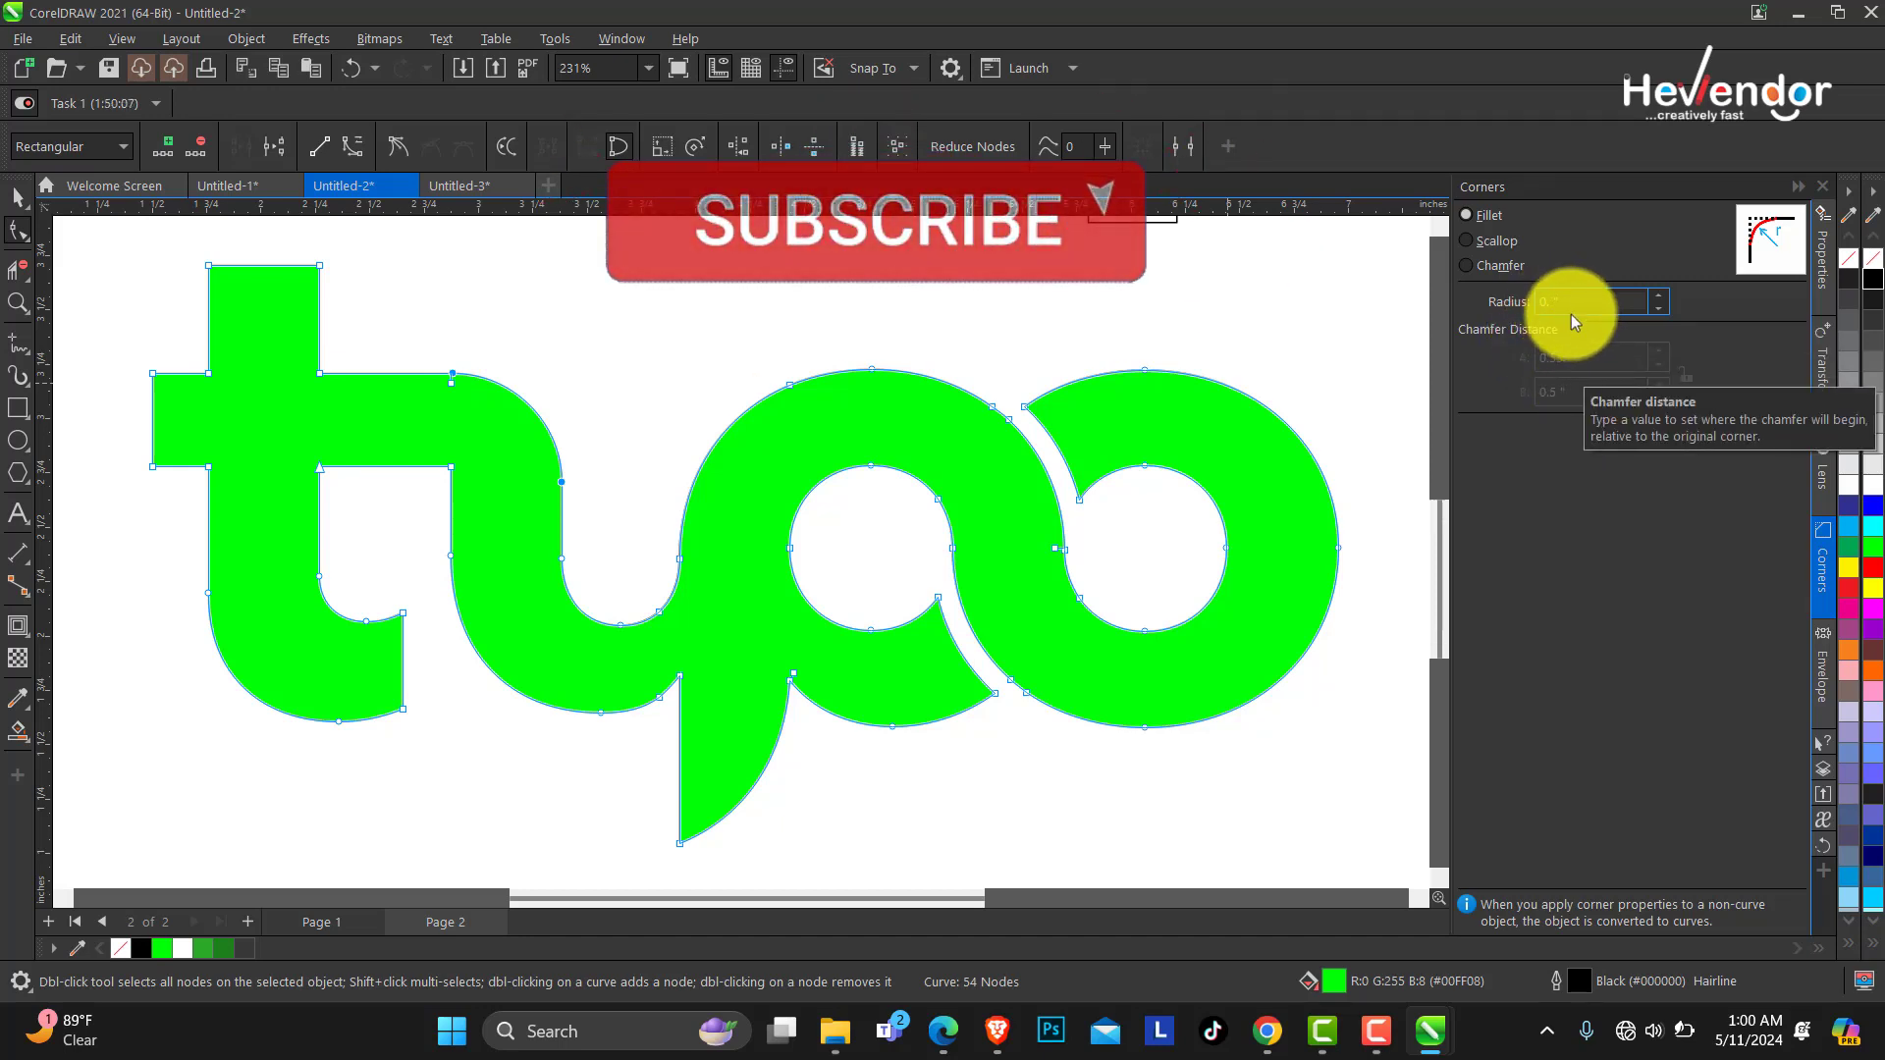
click(1747, 434)
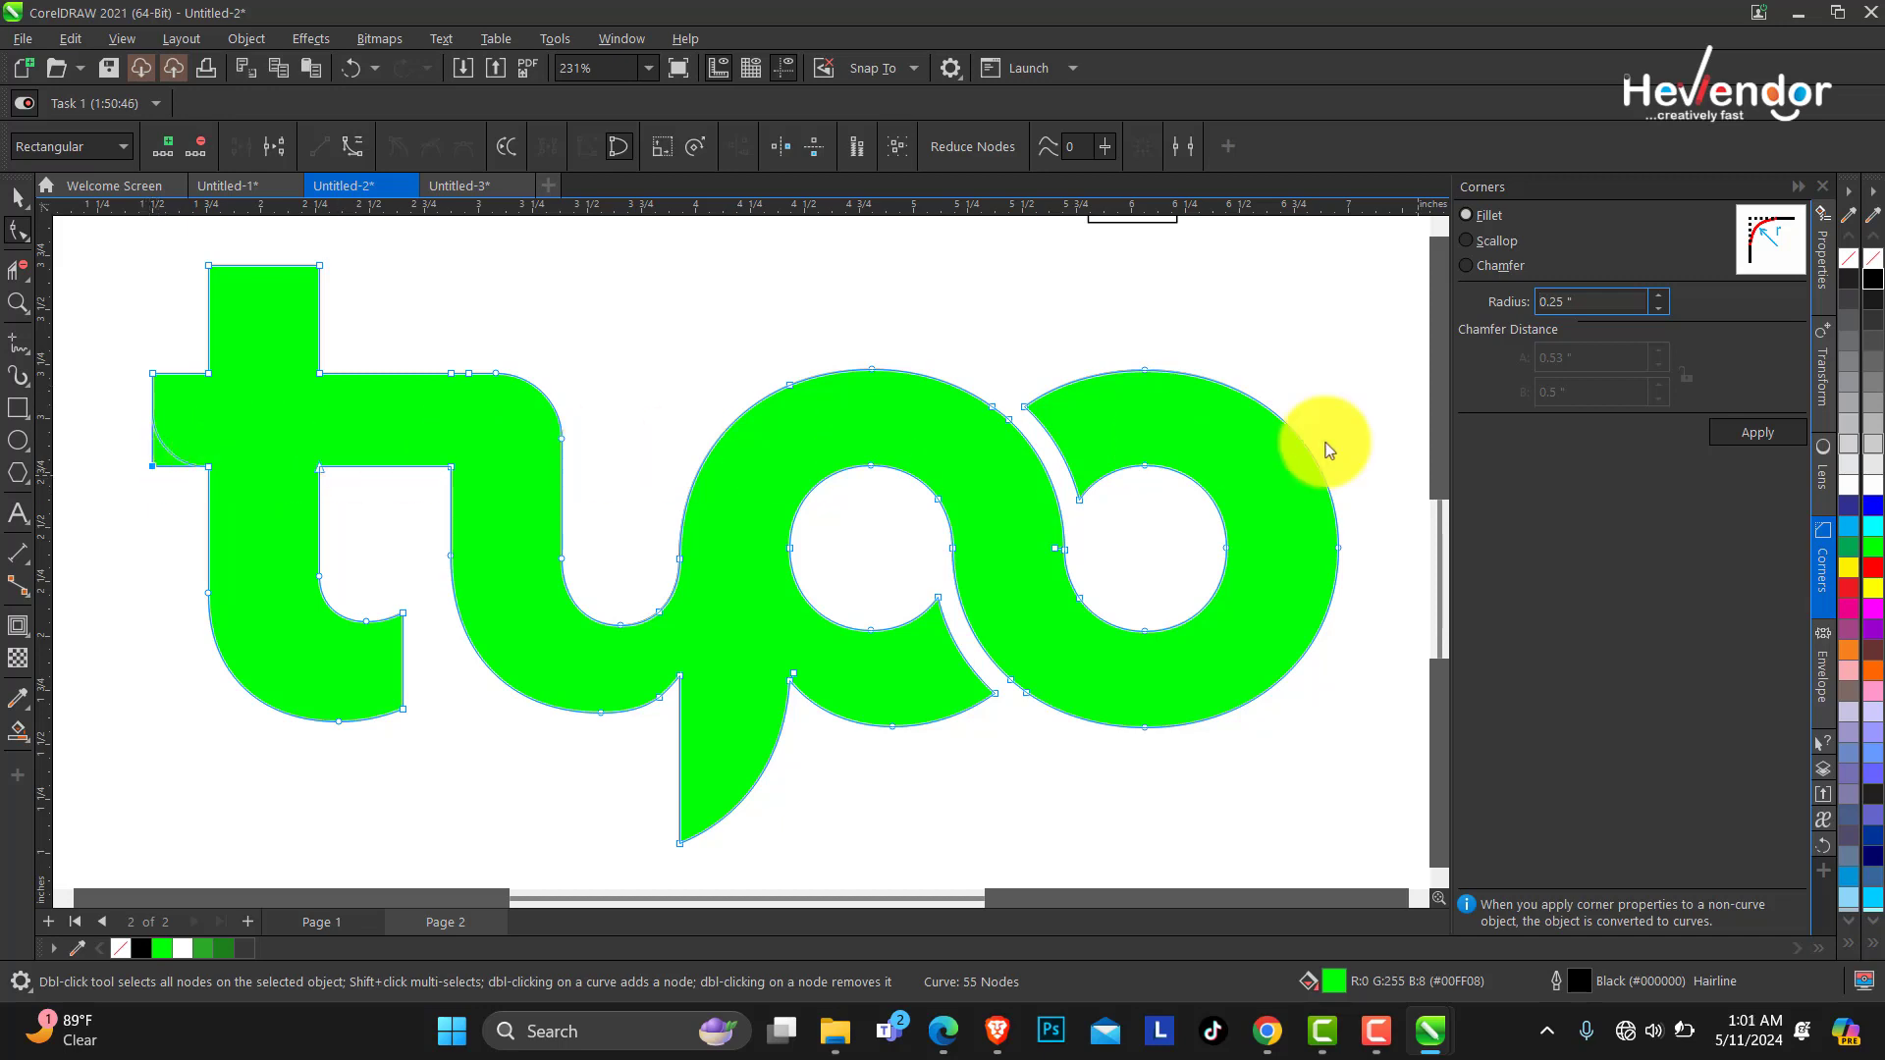
click(1746, 438)
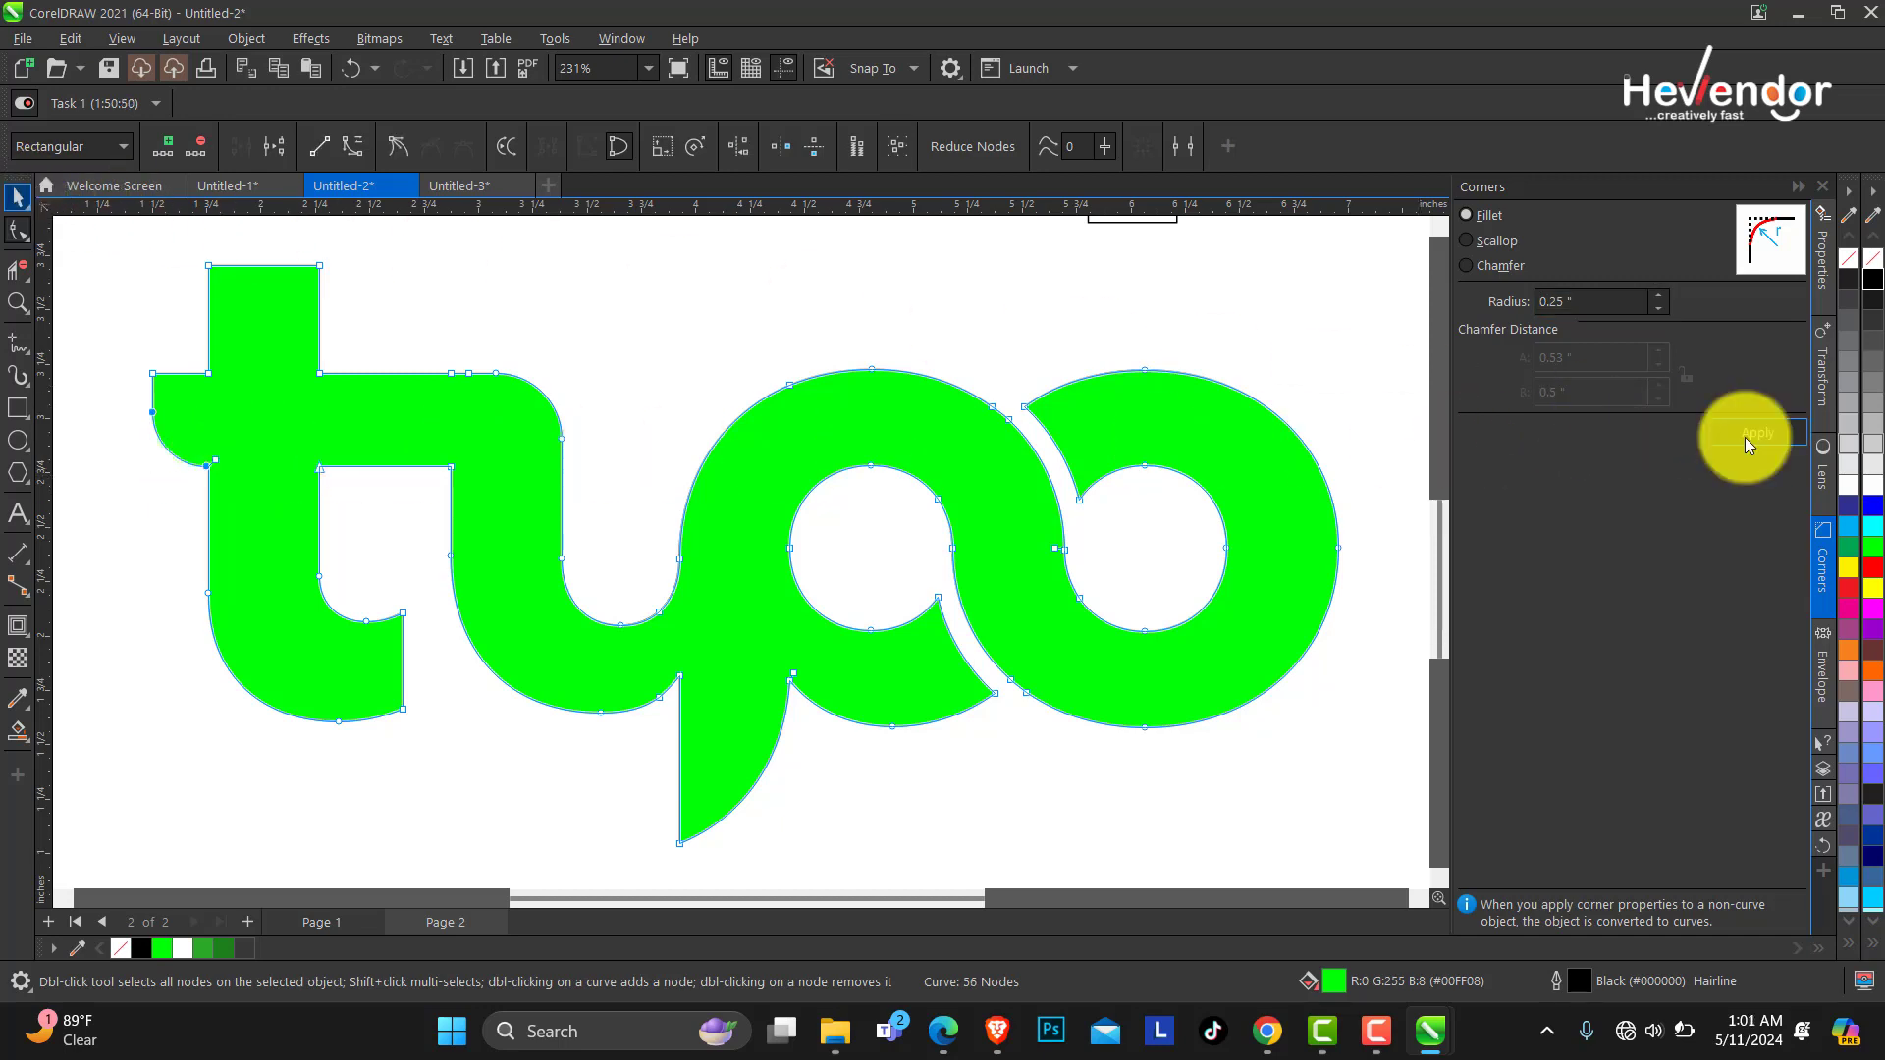
Remove the logo's outline and fill it with dark green.
key(space)
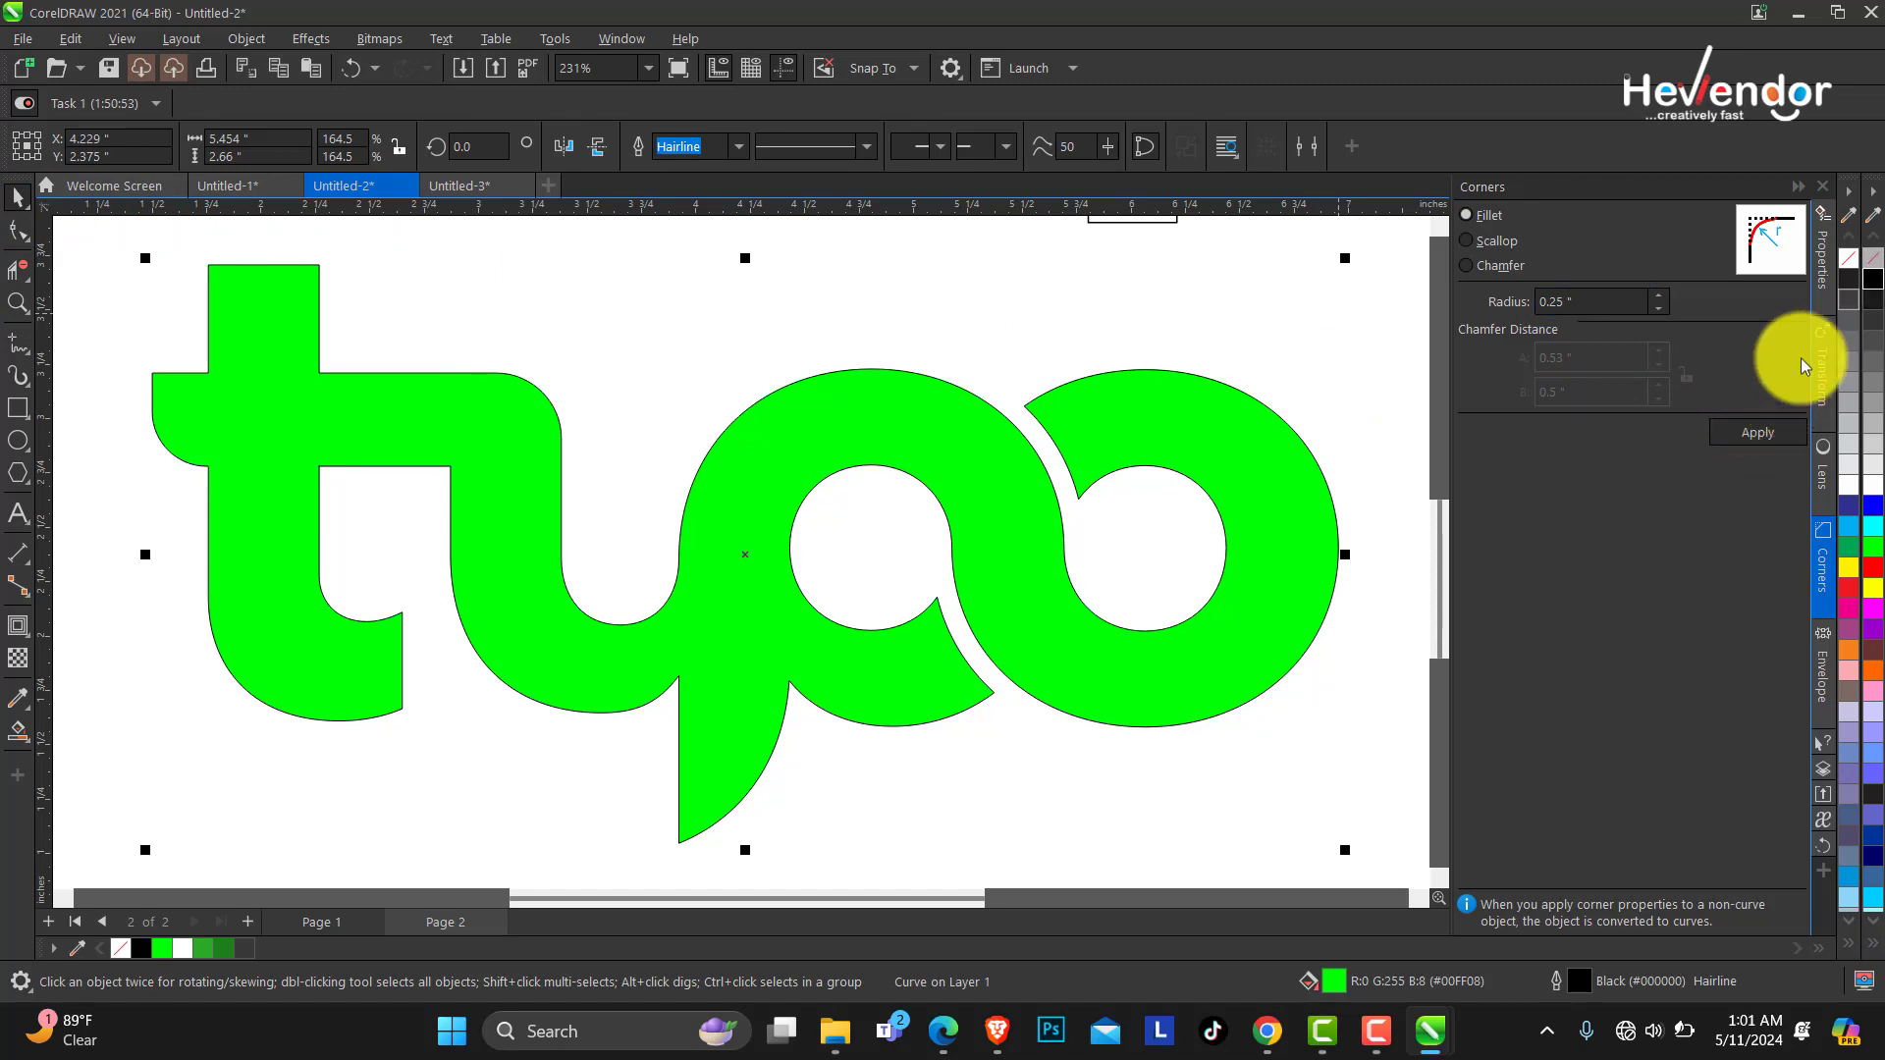
right_click(1849, 258)
click(225, 947)
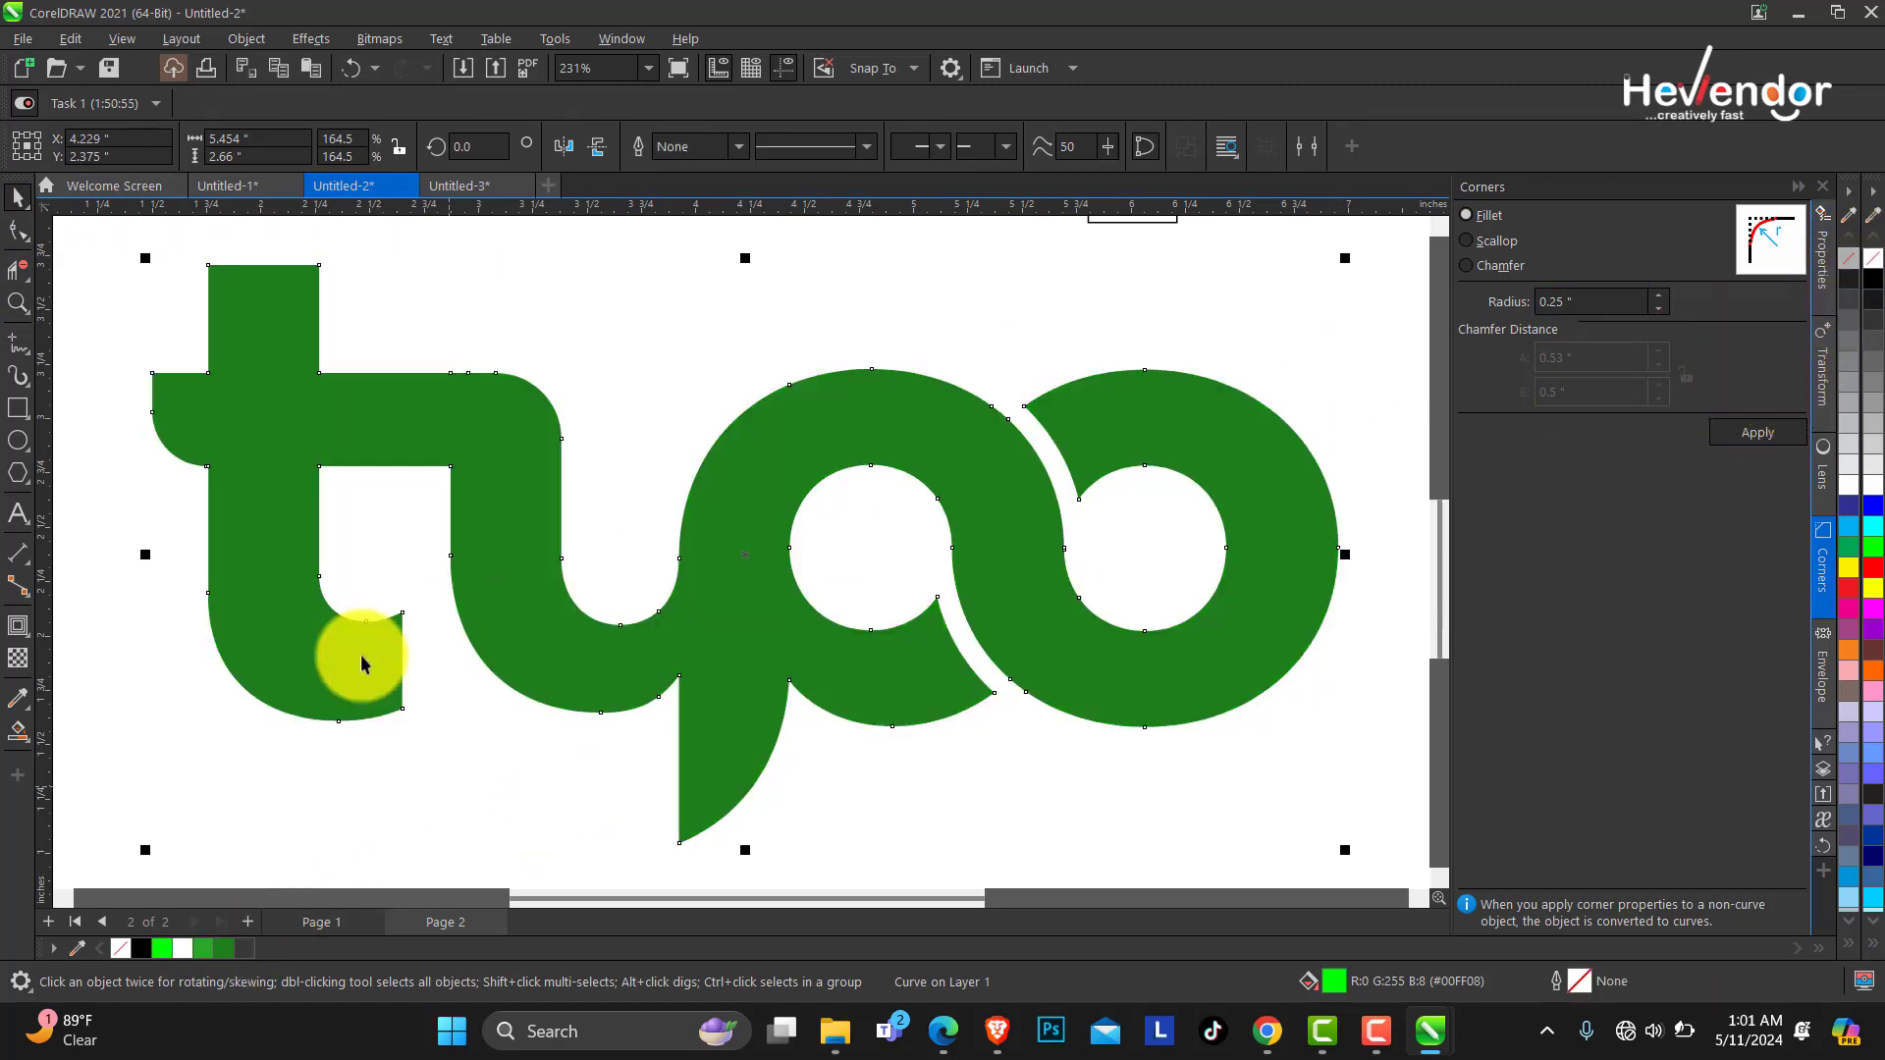
Apply a vertical fountain fill to the logo, bright green at the top fading to dark green below.
click(29, 744)
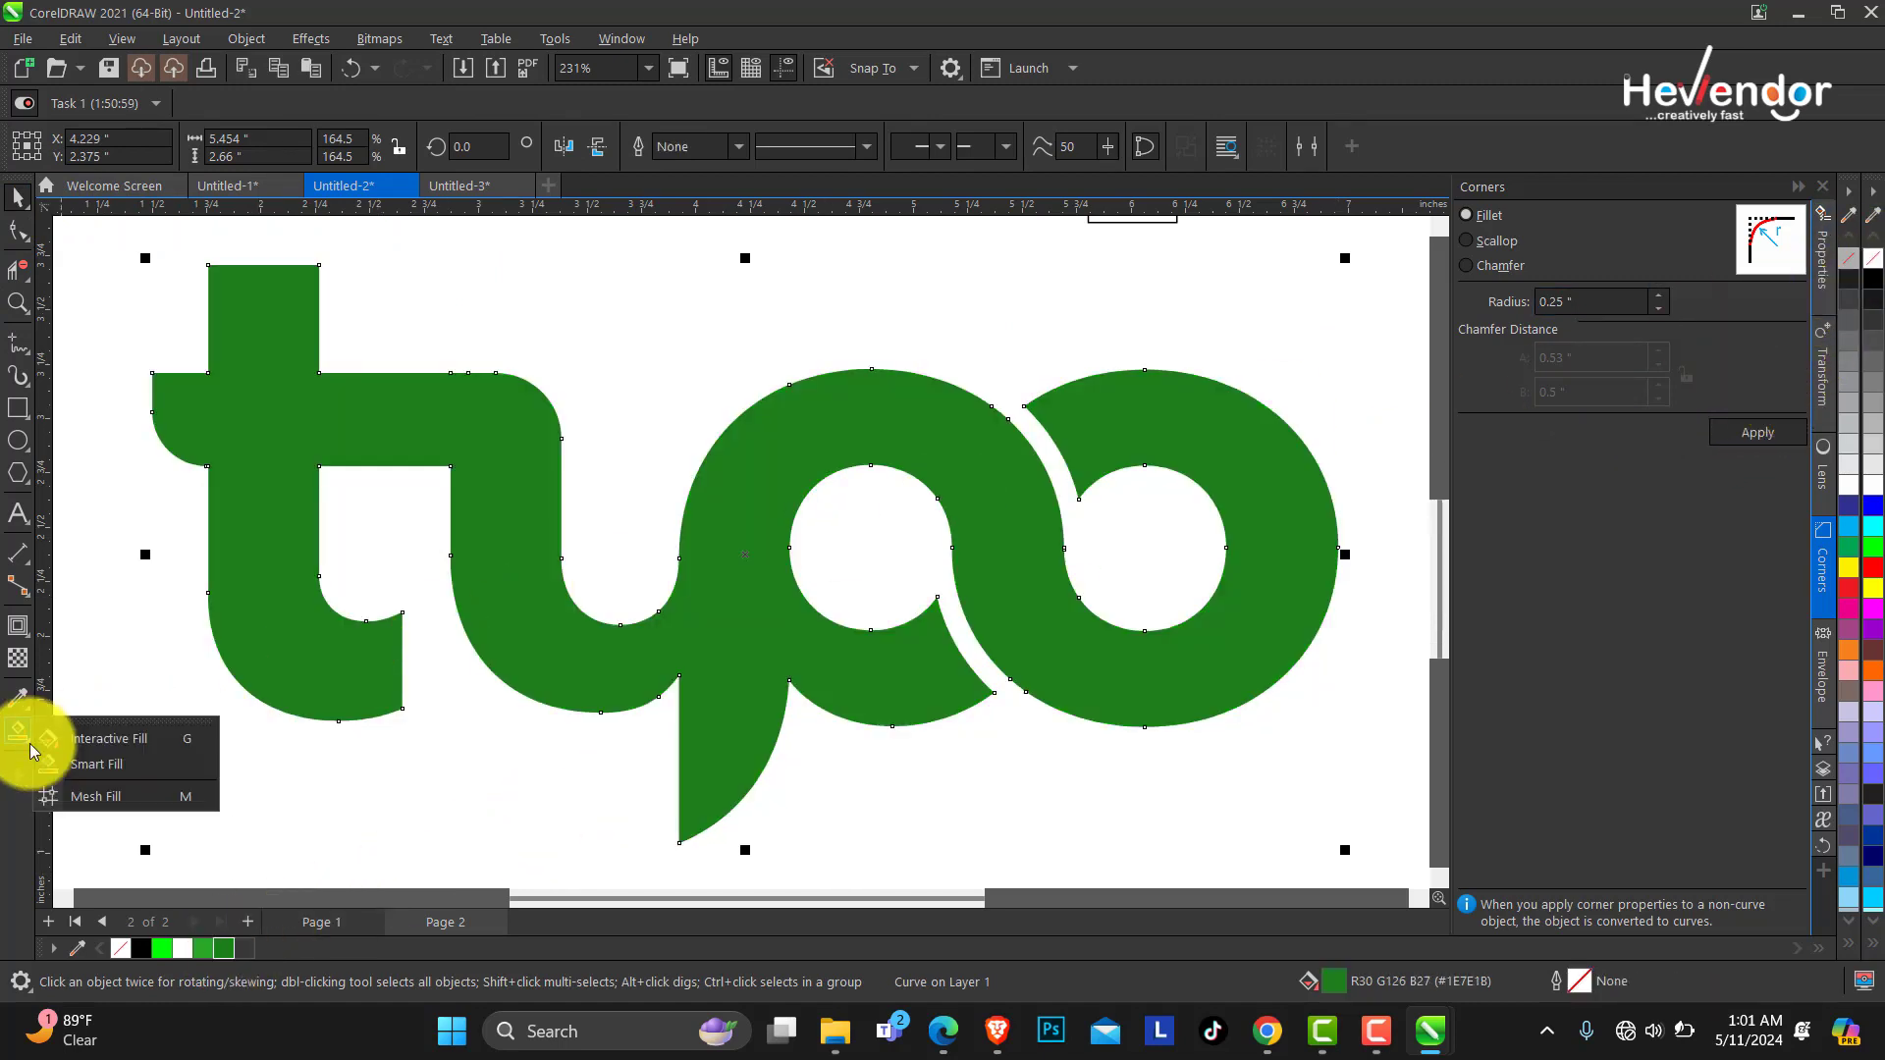
click(86, 744)
click(752, 444)
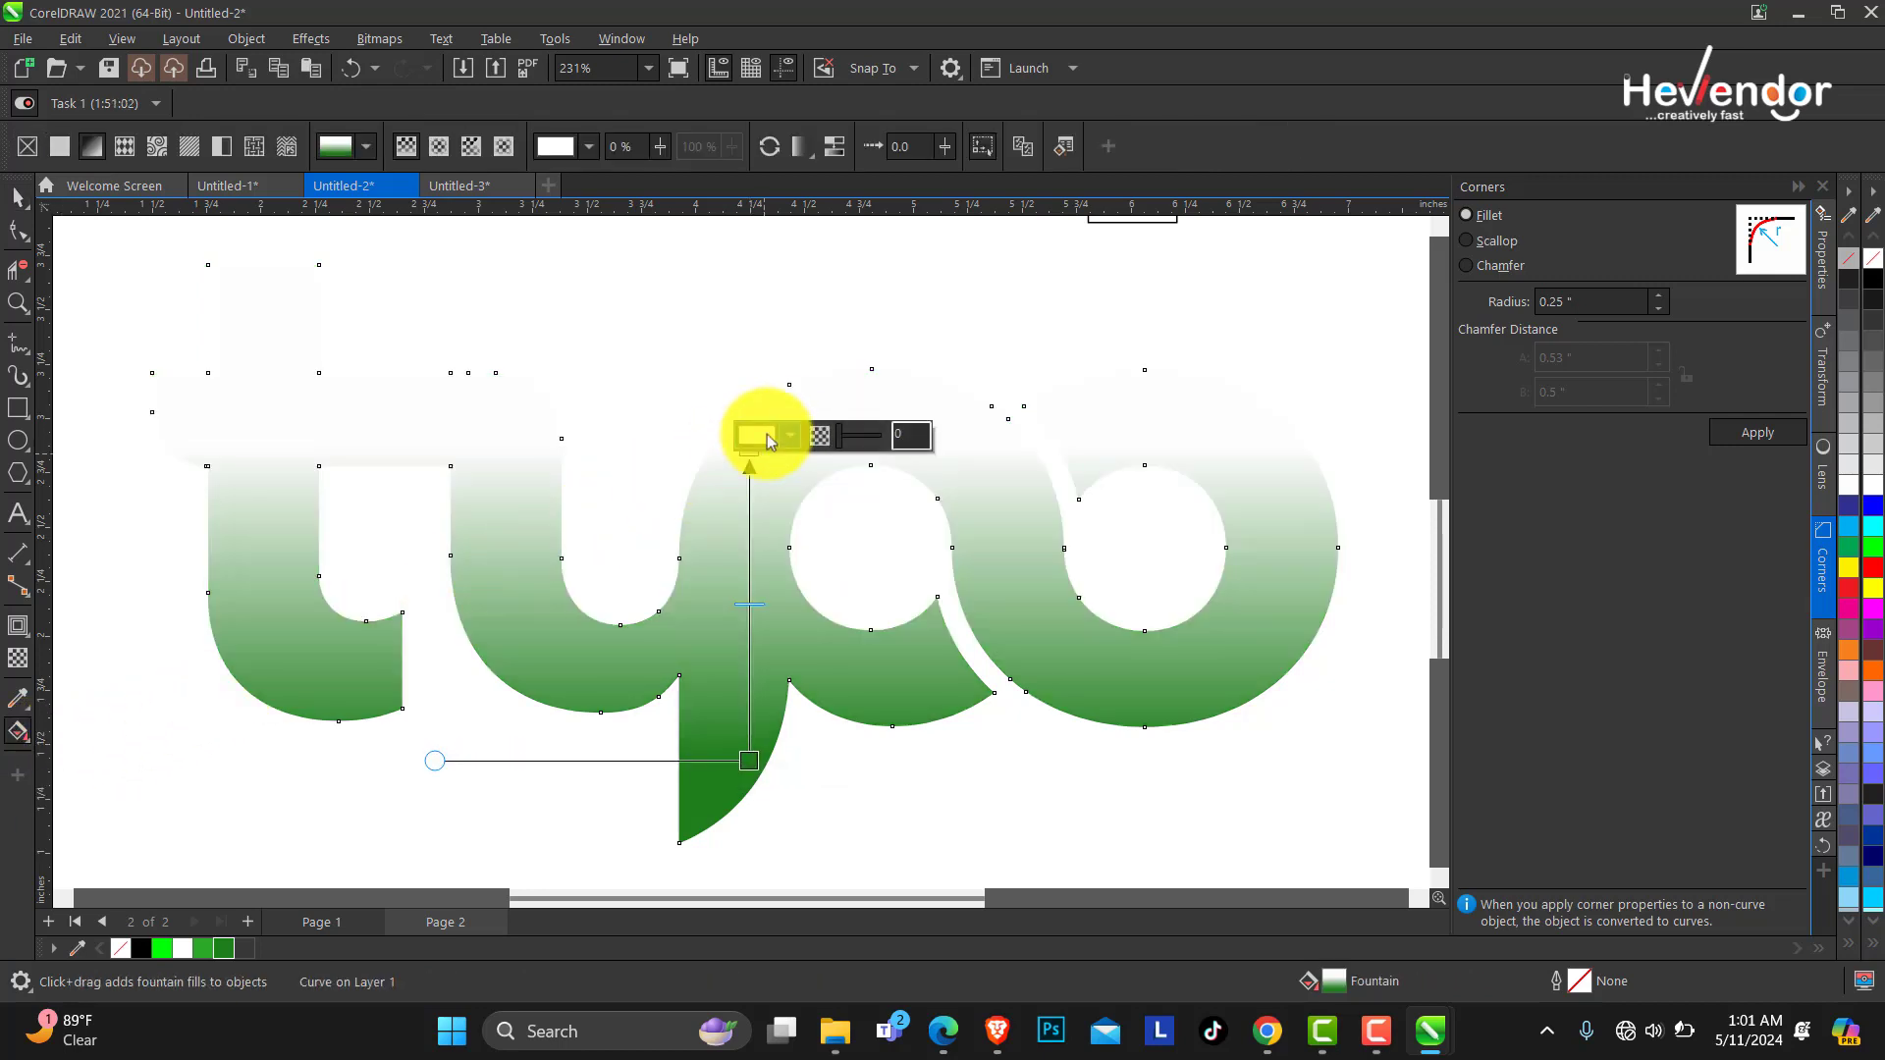
click(786, 435)
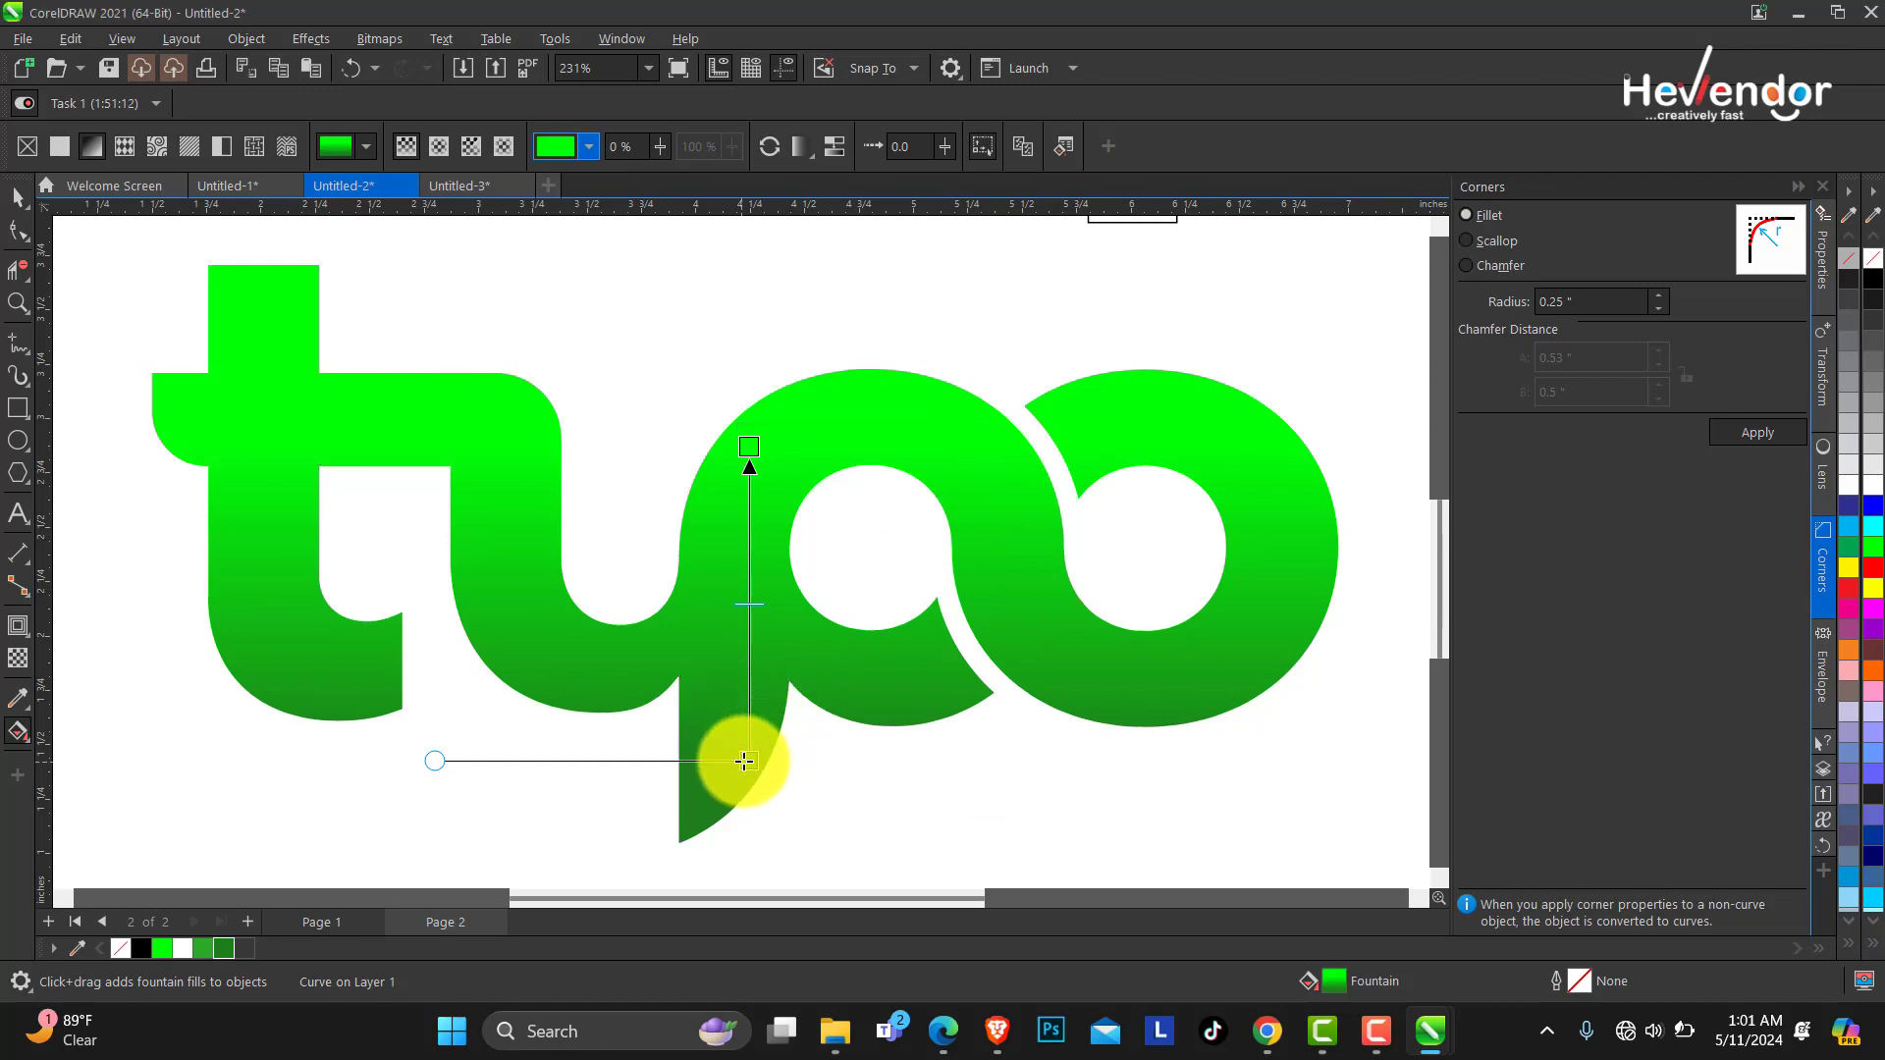
drag(746, 759, 748, 687)
drag(749, 446, 751, 382)
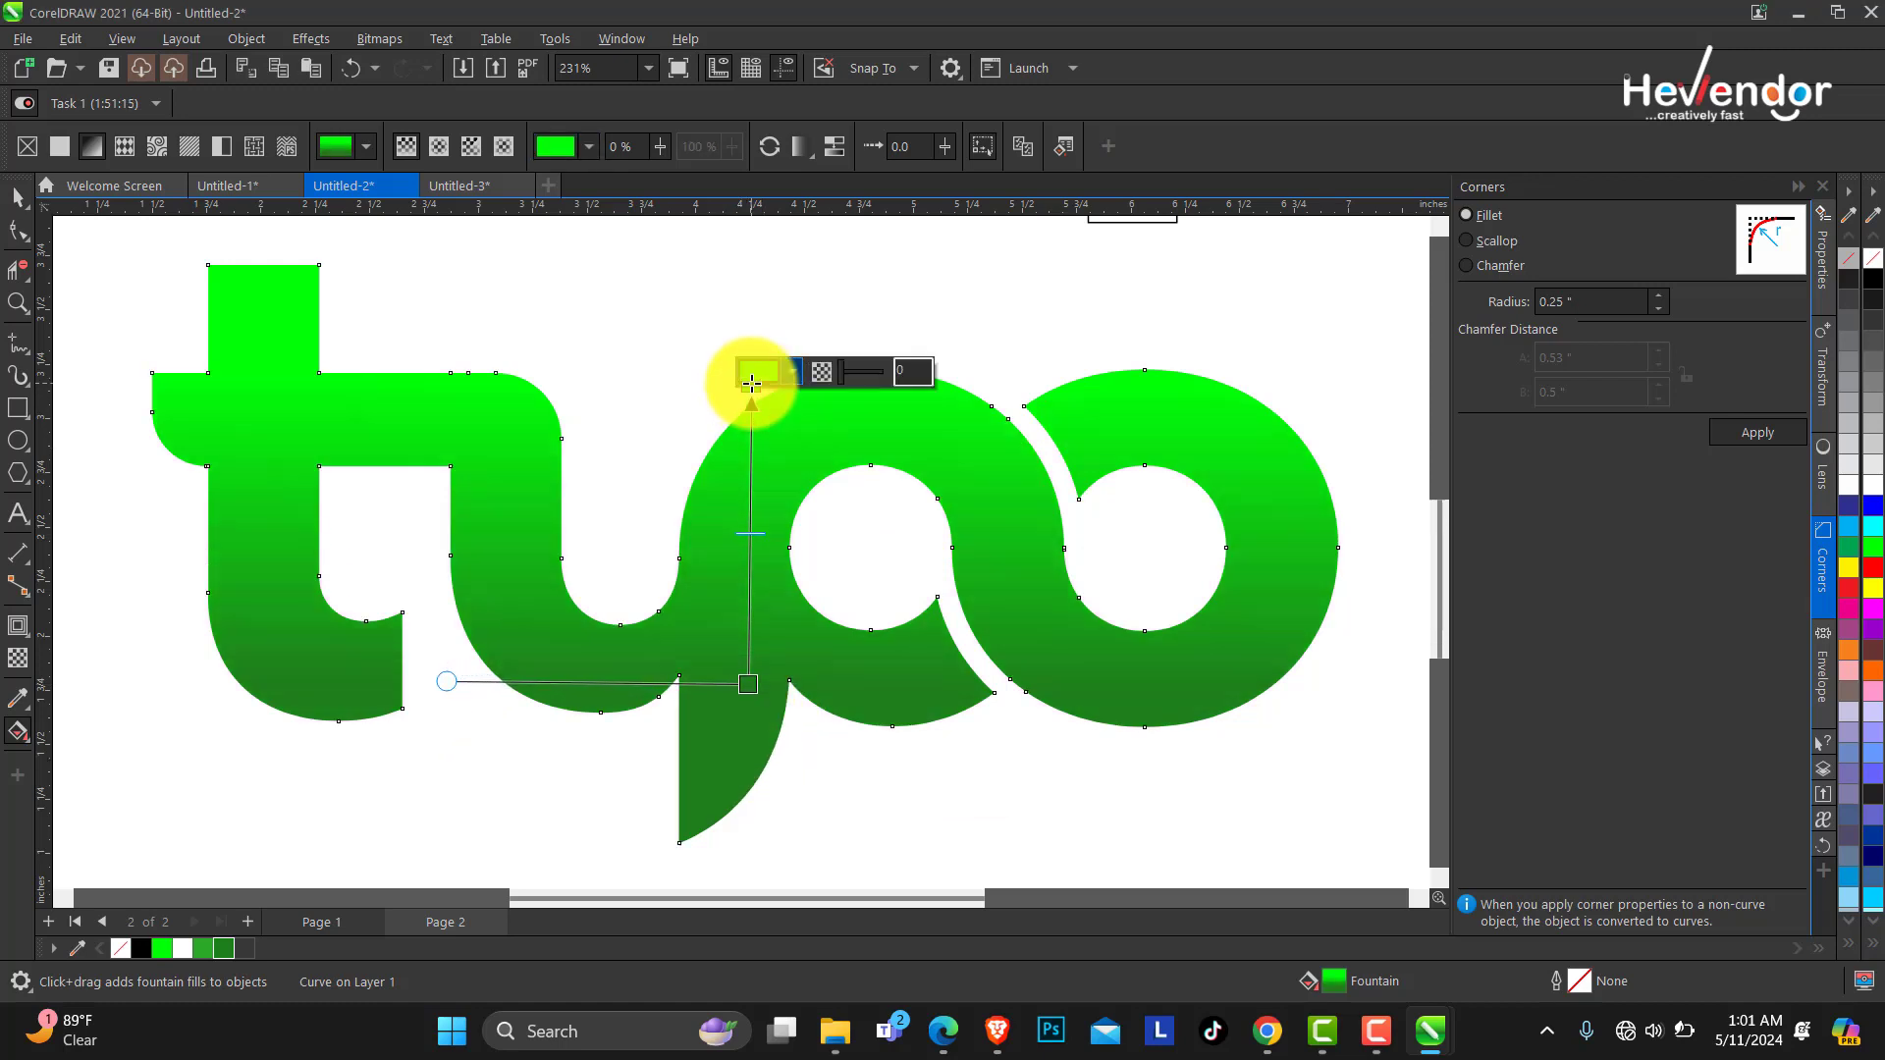
click(341, 527)
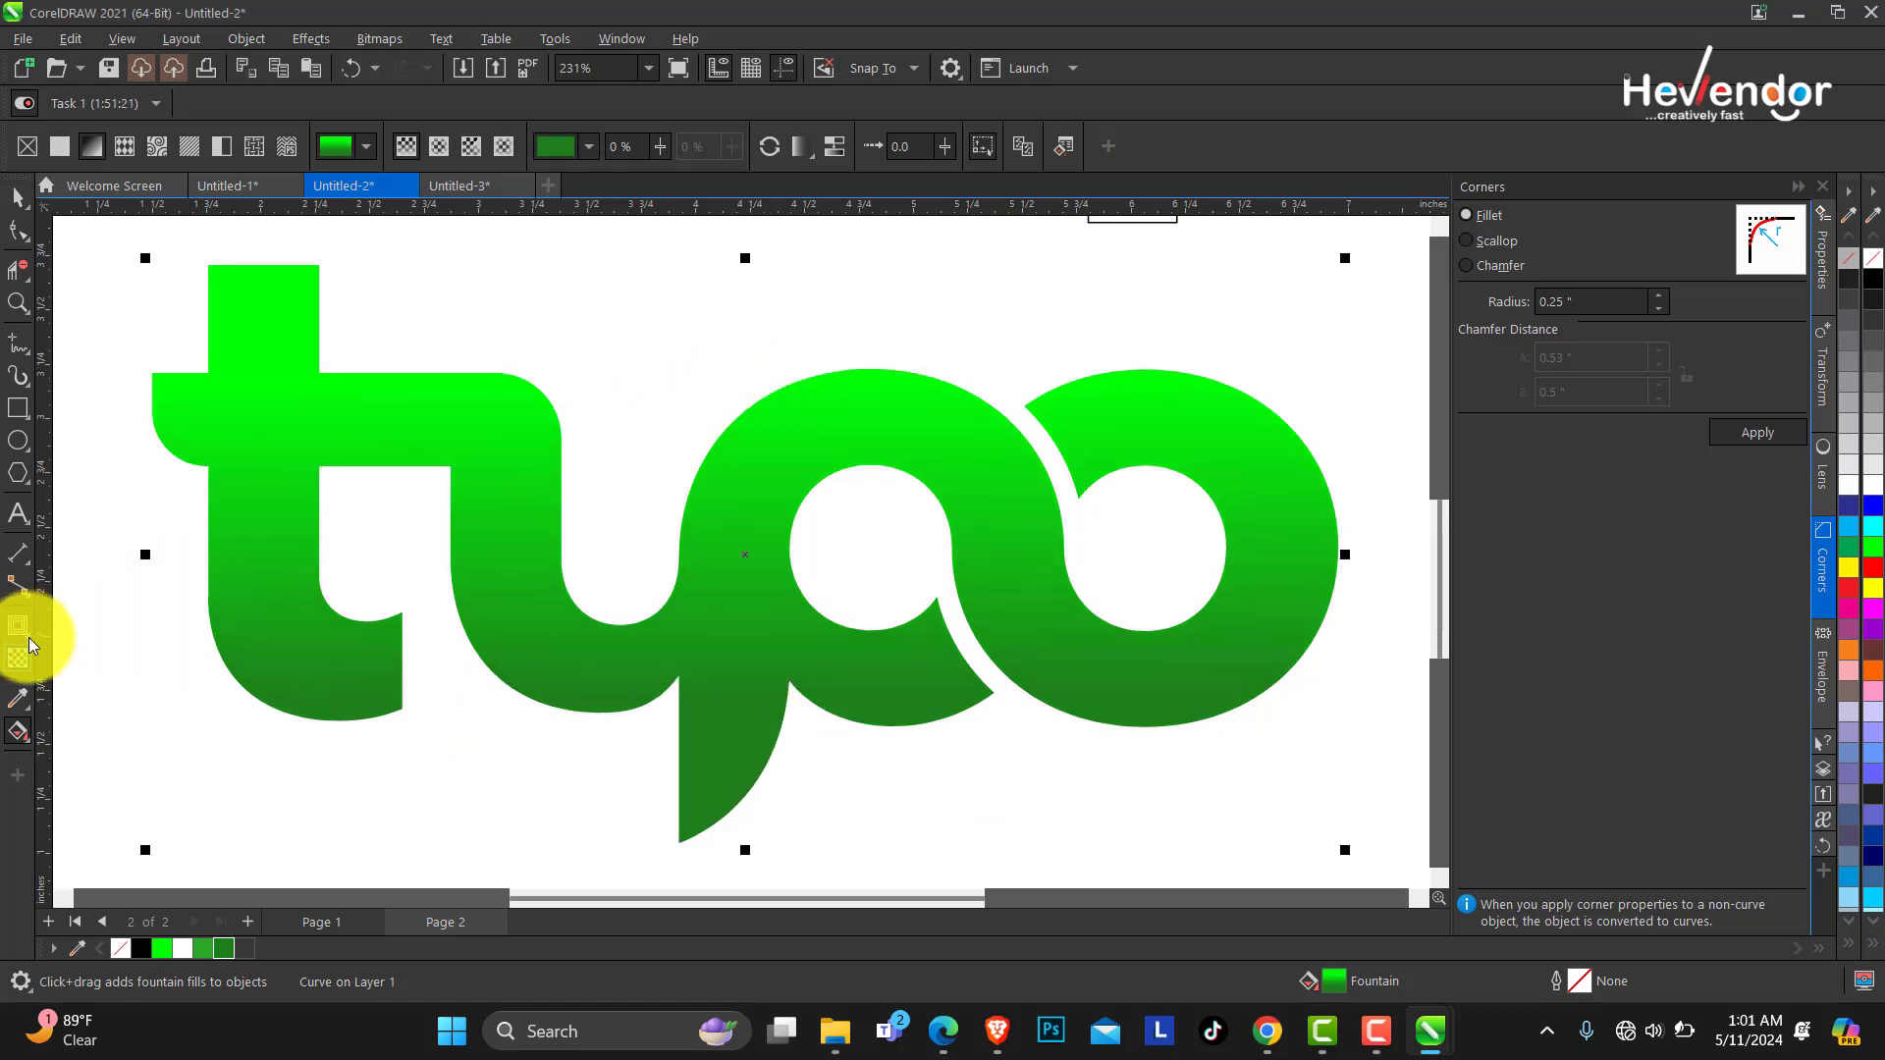
Add an inner shadow to the logo, dragged from its centre toward the lower right.
key(space)
click(27, 638)
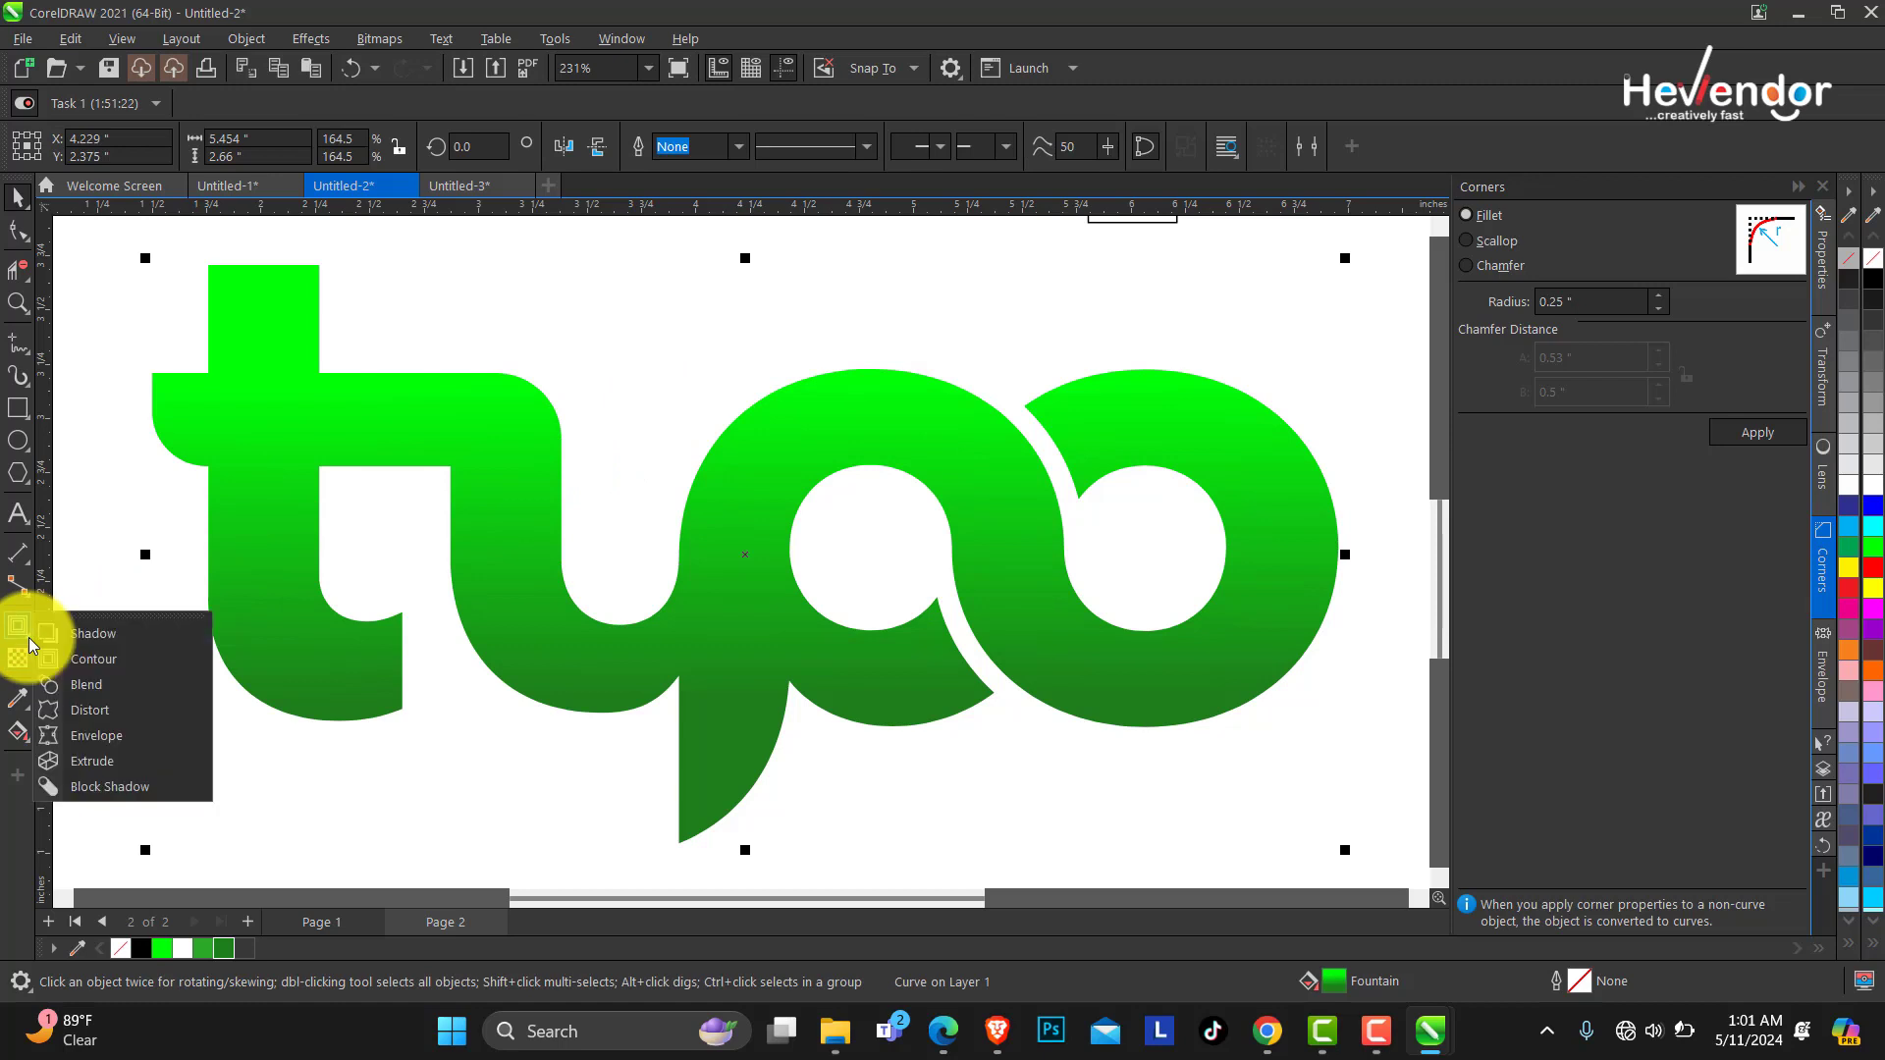
click(85, 638)
drag(743, 558, 994, 837)
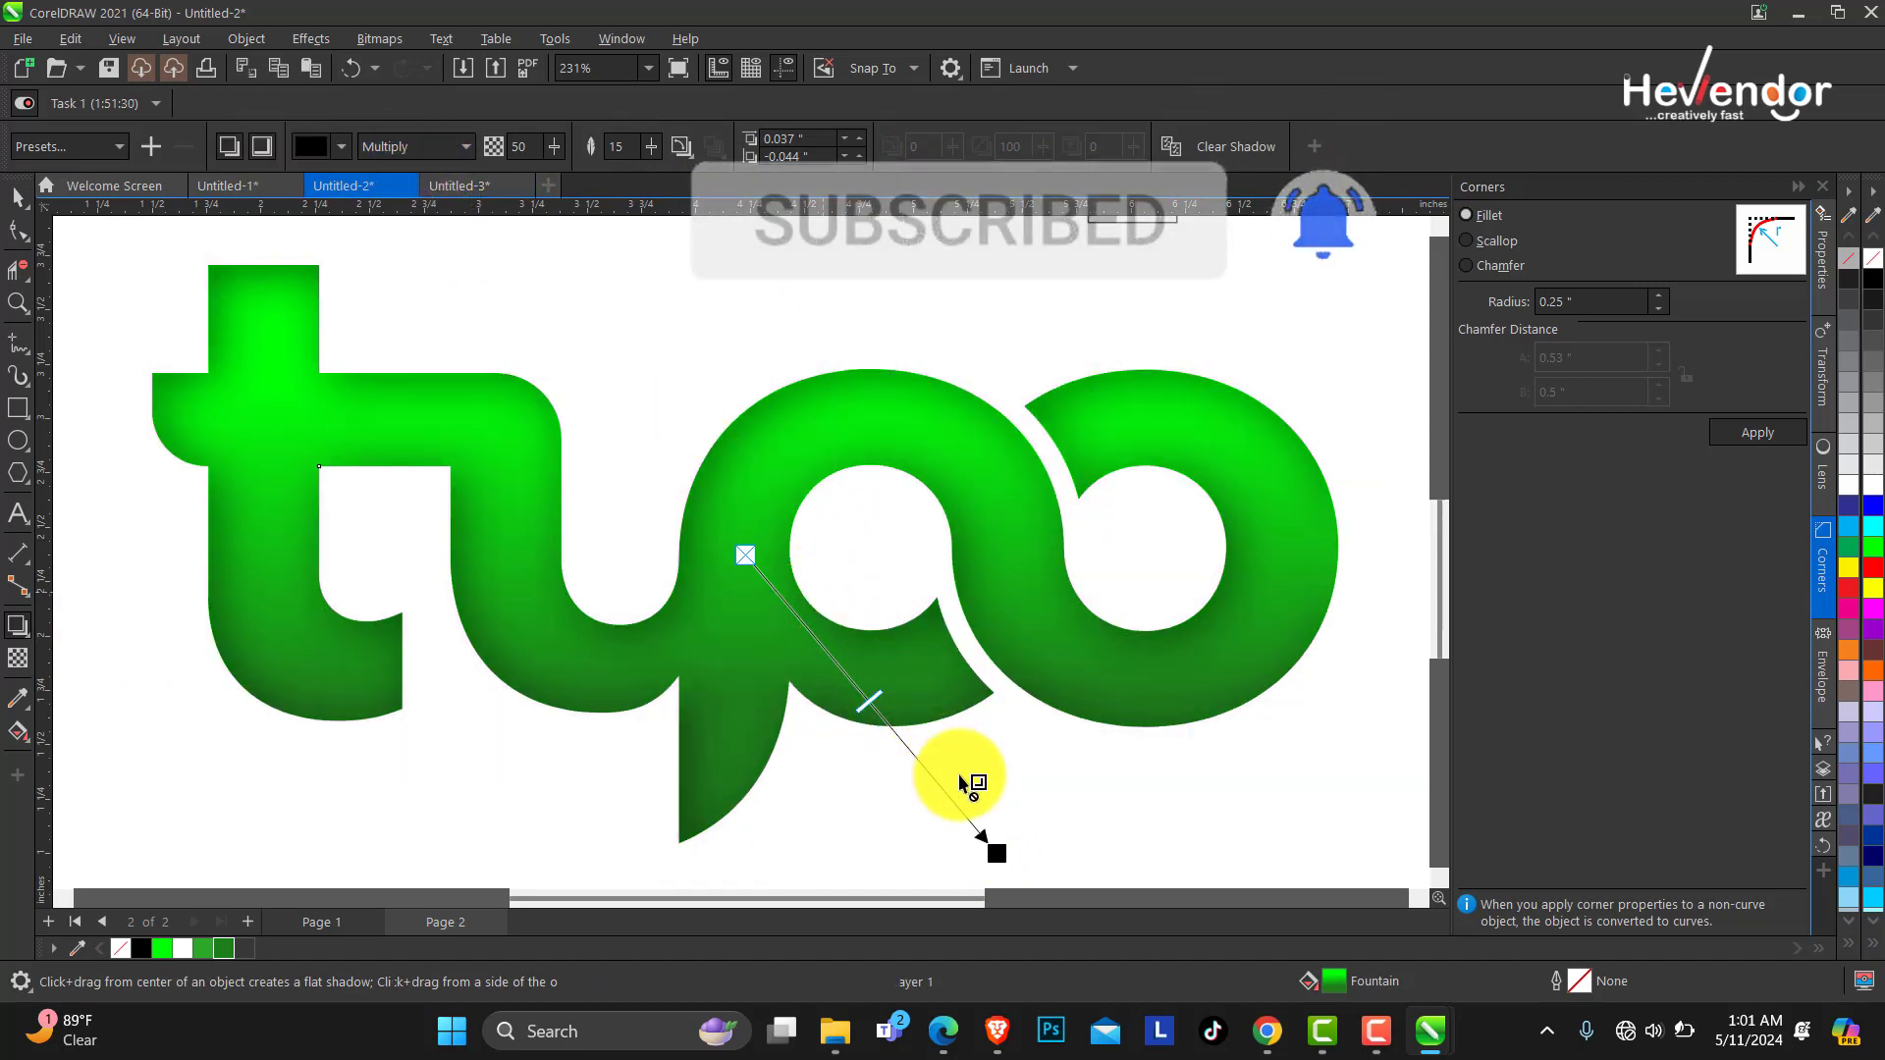
mouse_move(998, 853)
mouse_down()
mouse_move(959, 838)
mouse_move(965, 854)
mouse_up()
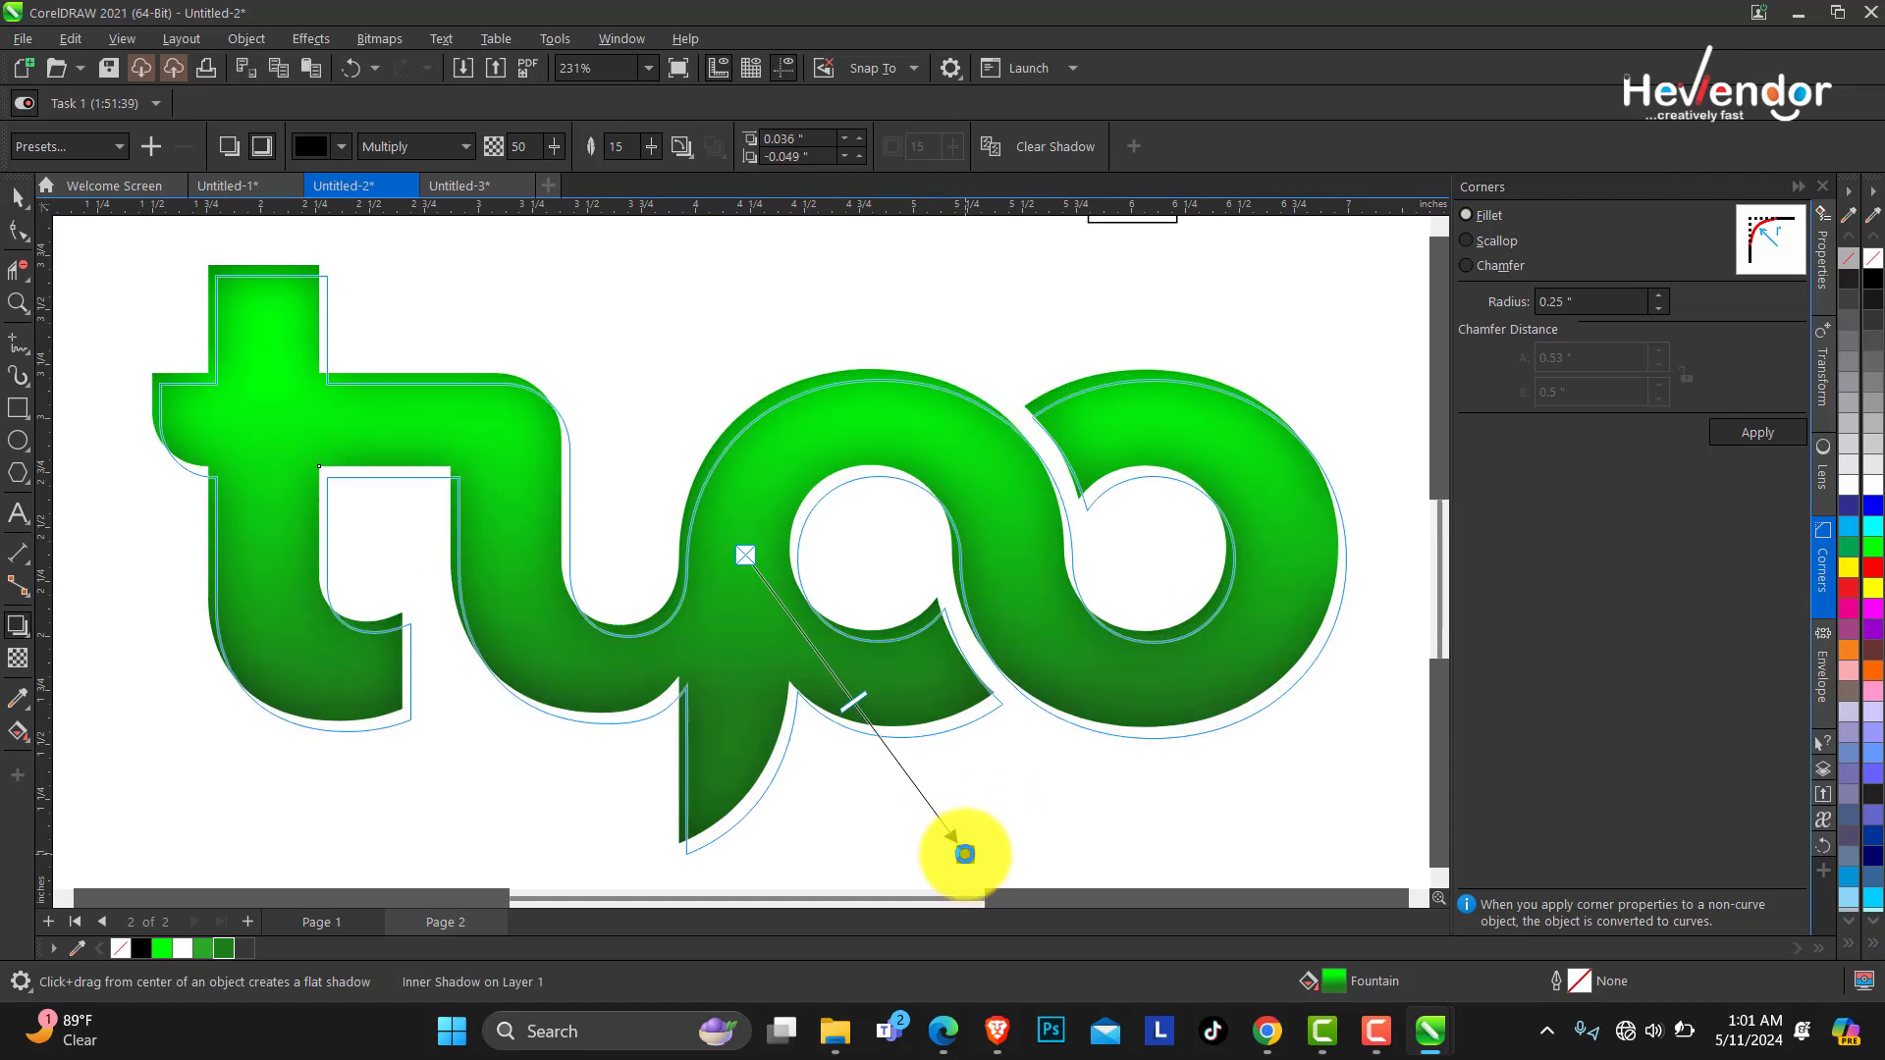
Convert the shadowed logo into a bitmap.
click(19, 201)
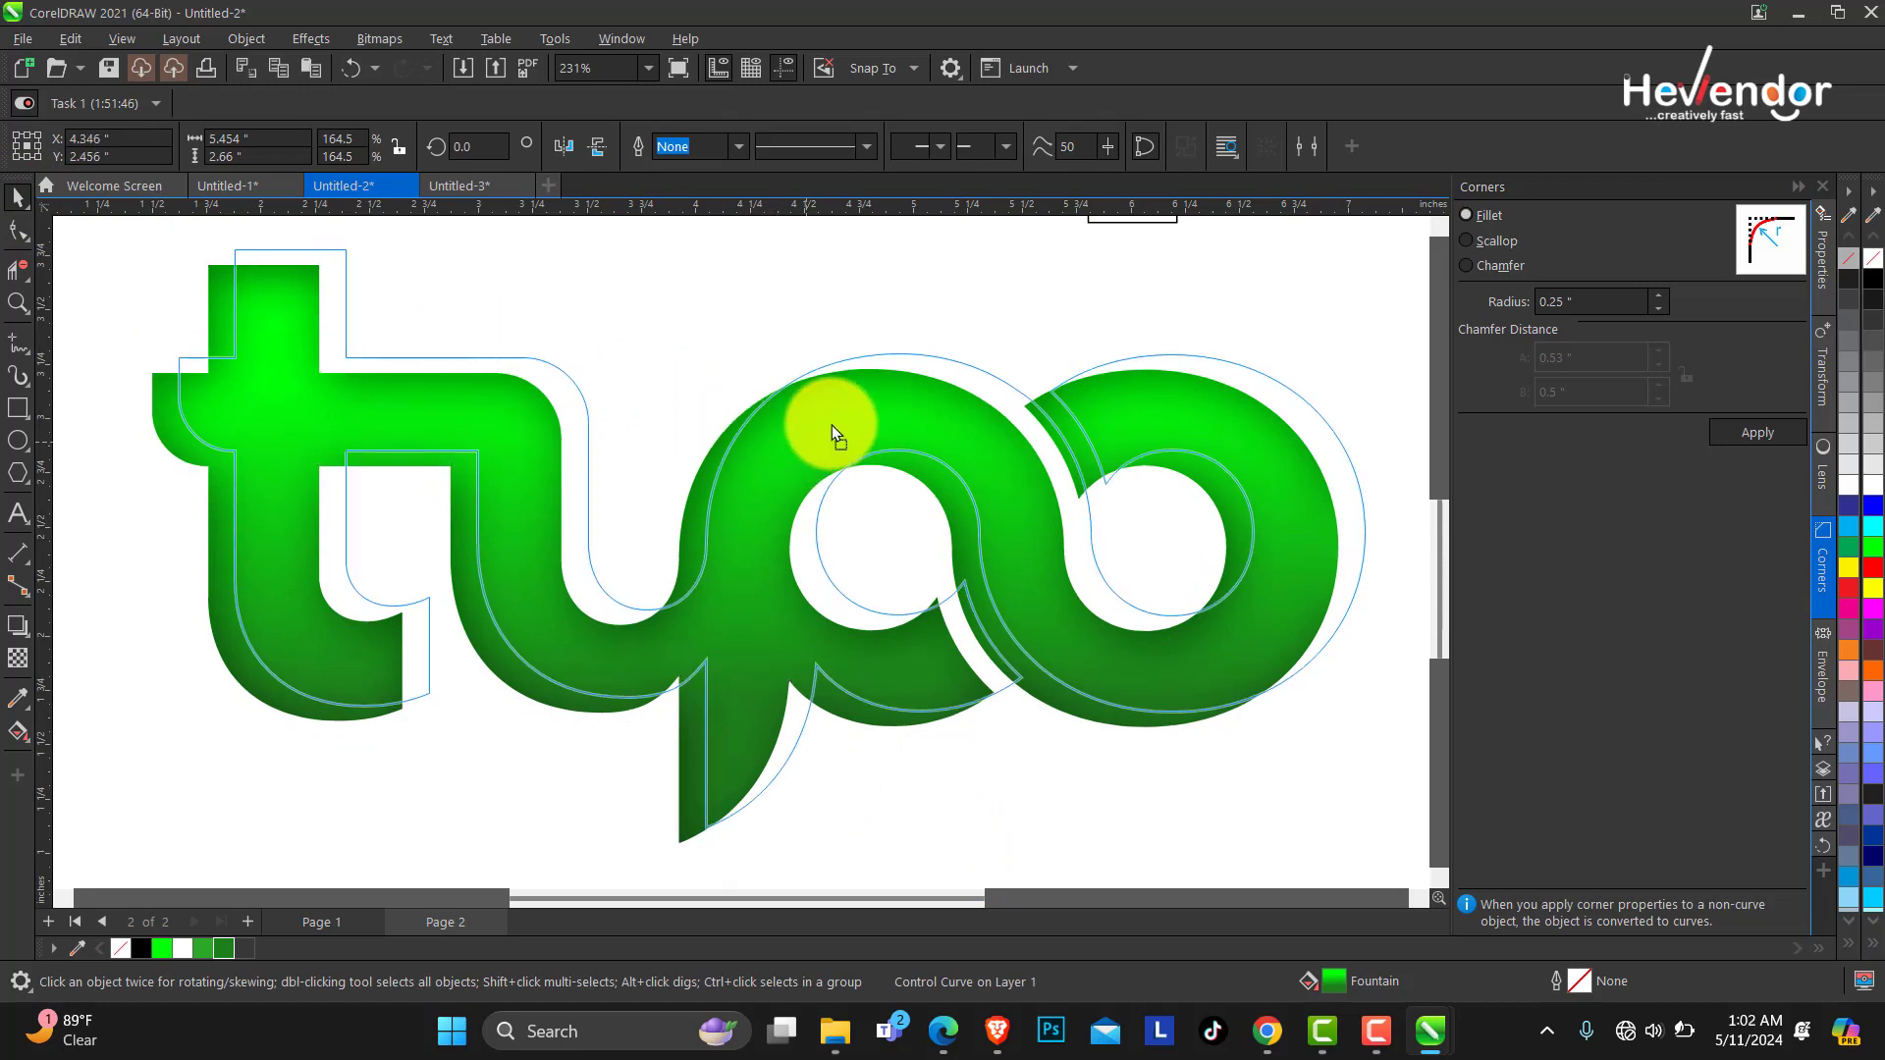
click(381, 39)
click(409, 63)
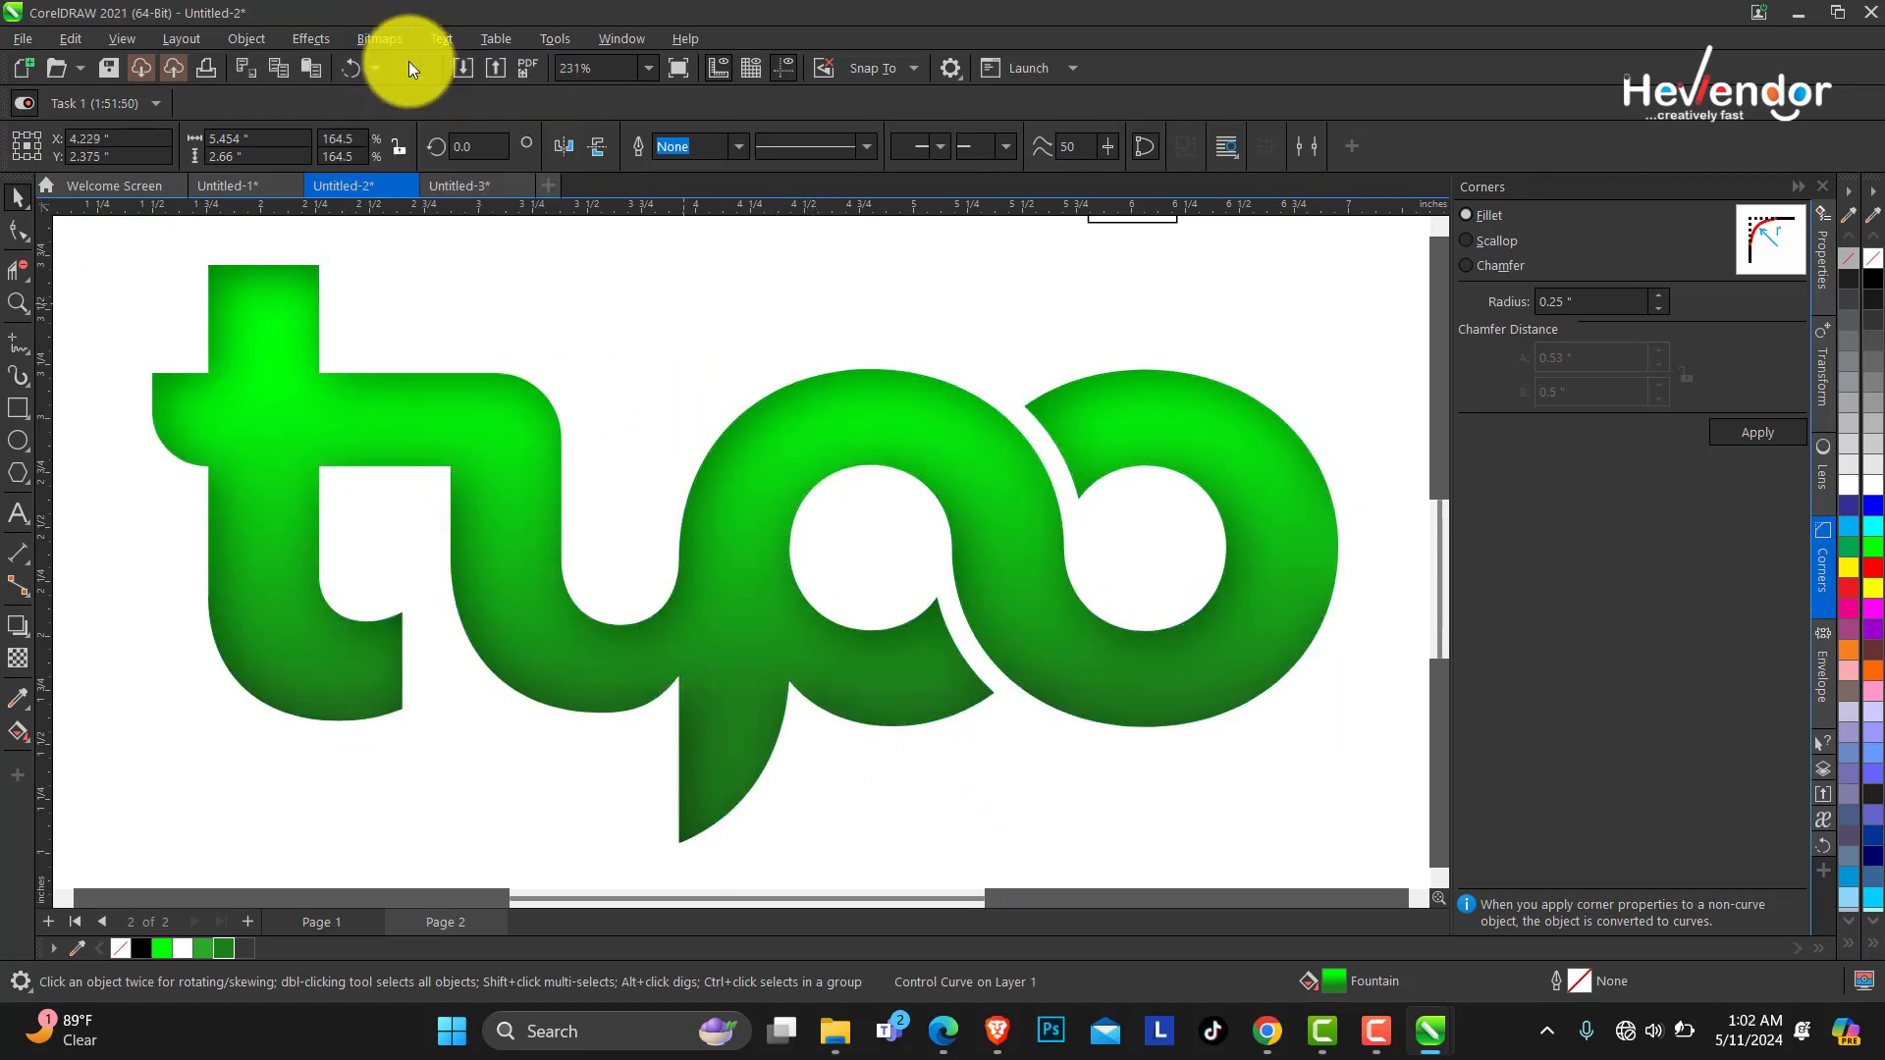
key(Return)
click(1035, 559)
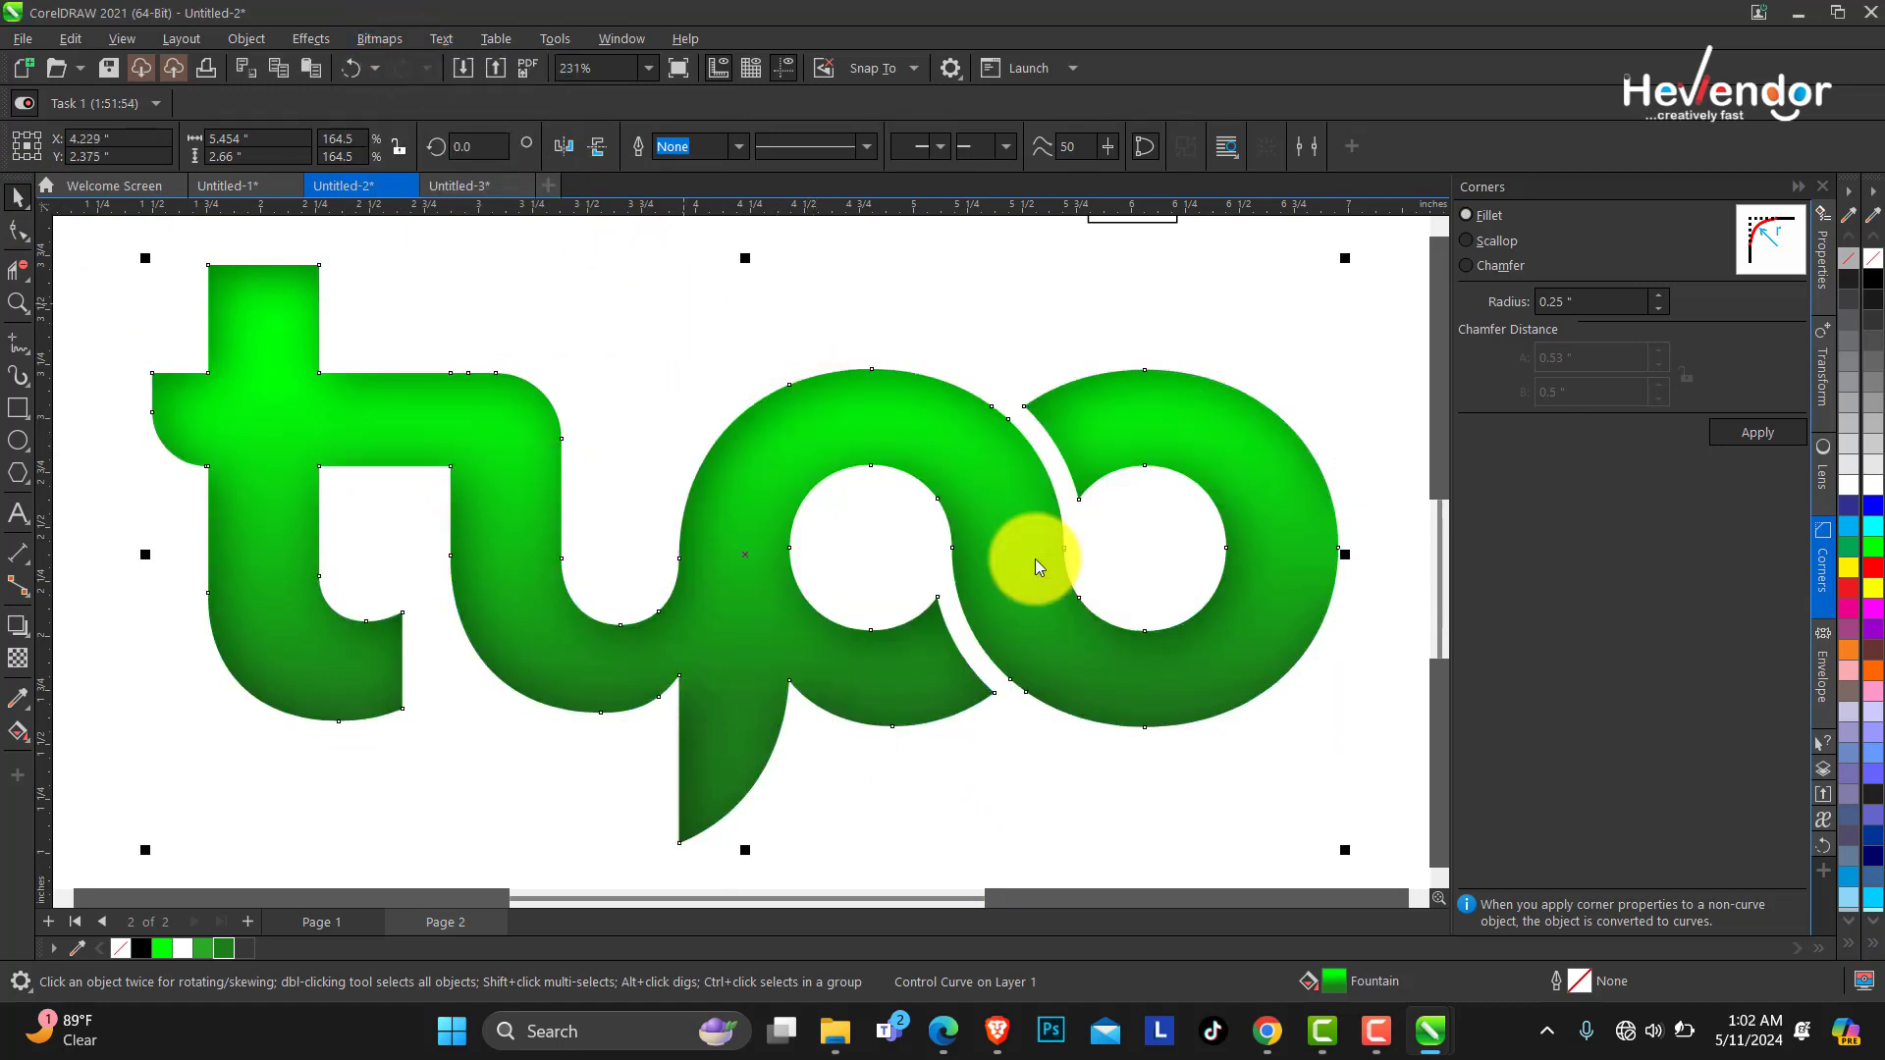
Add Gaussian intensity noise to the logo bitmap with level 56 and density 18.
click(312, 39)
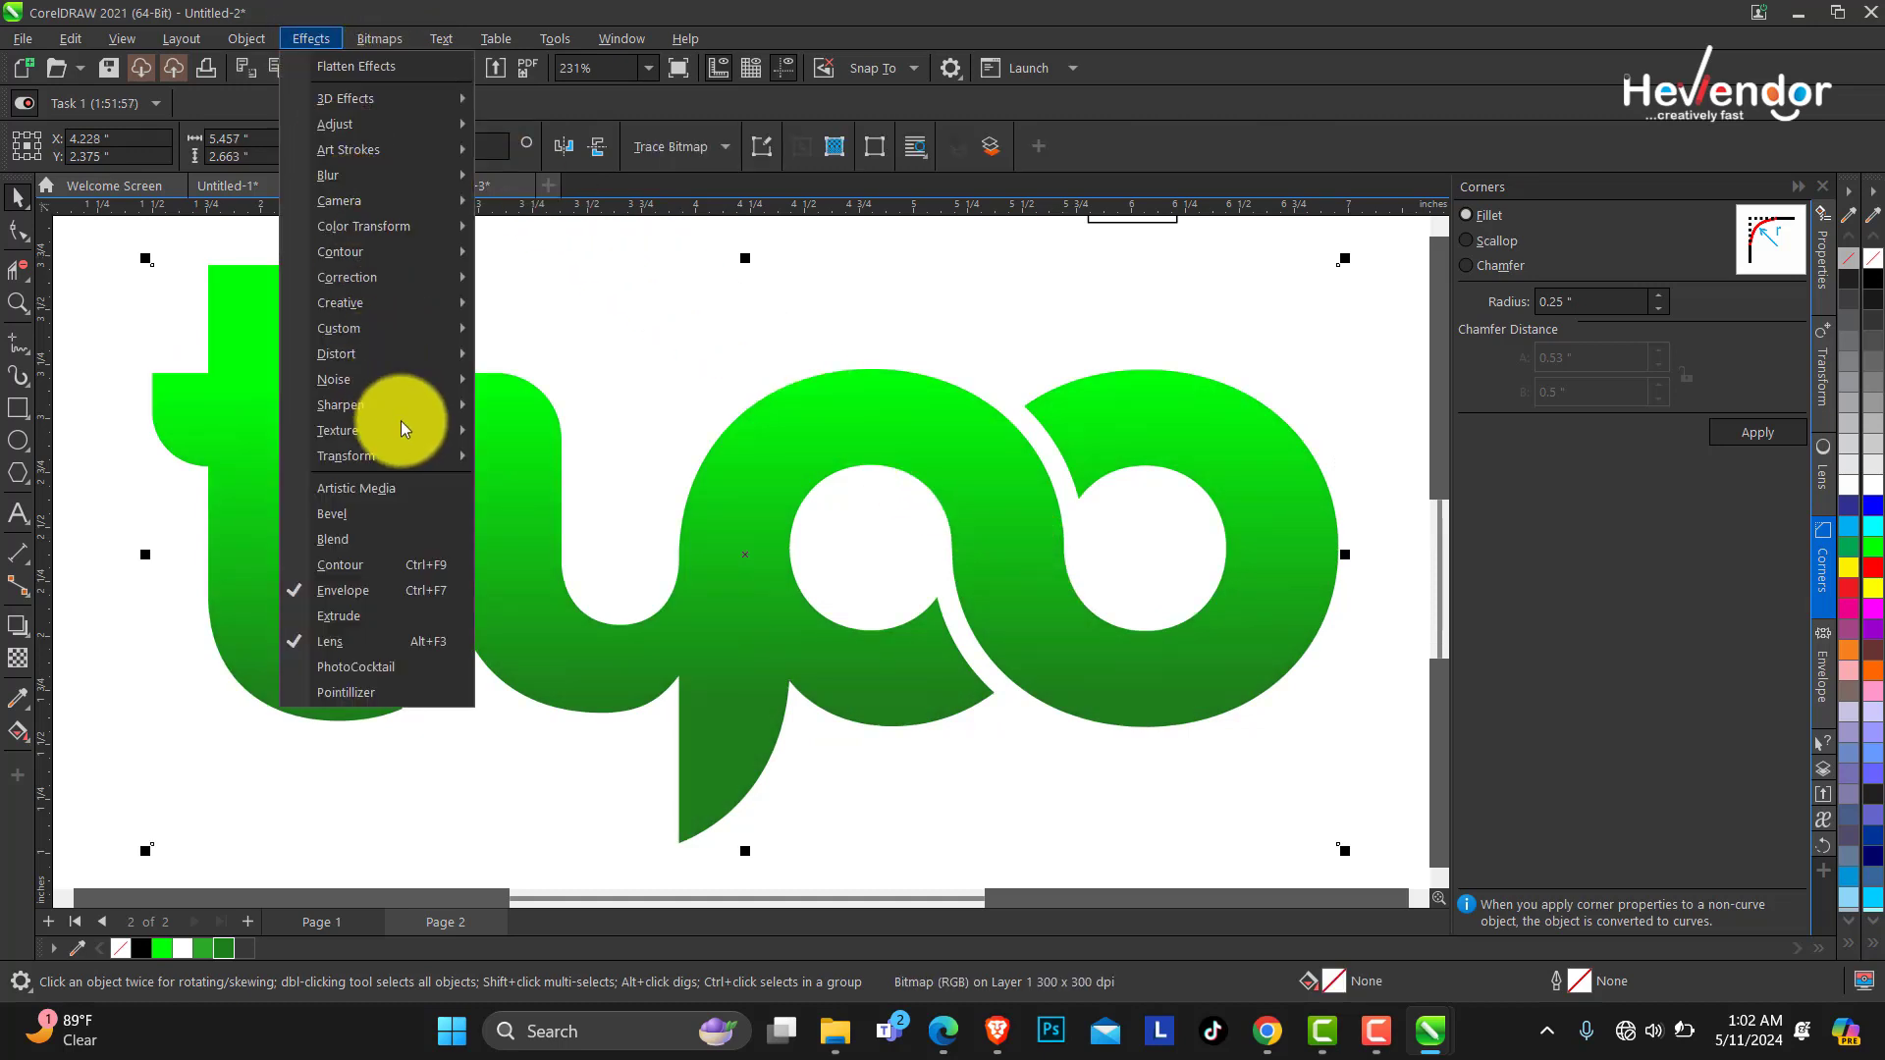
mouse_move(400, 429)
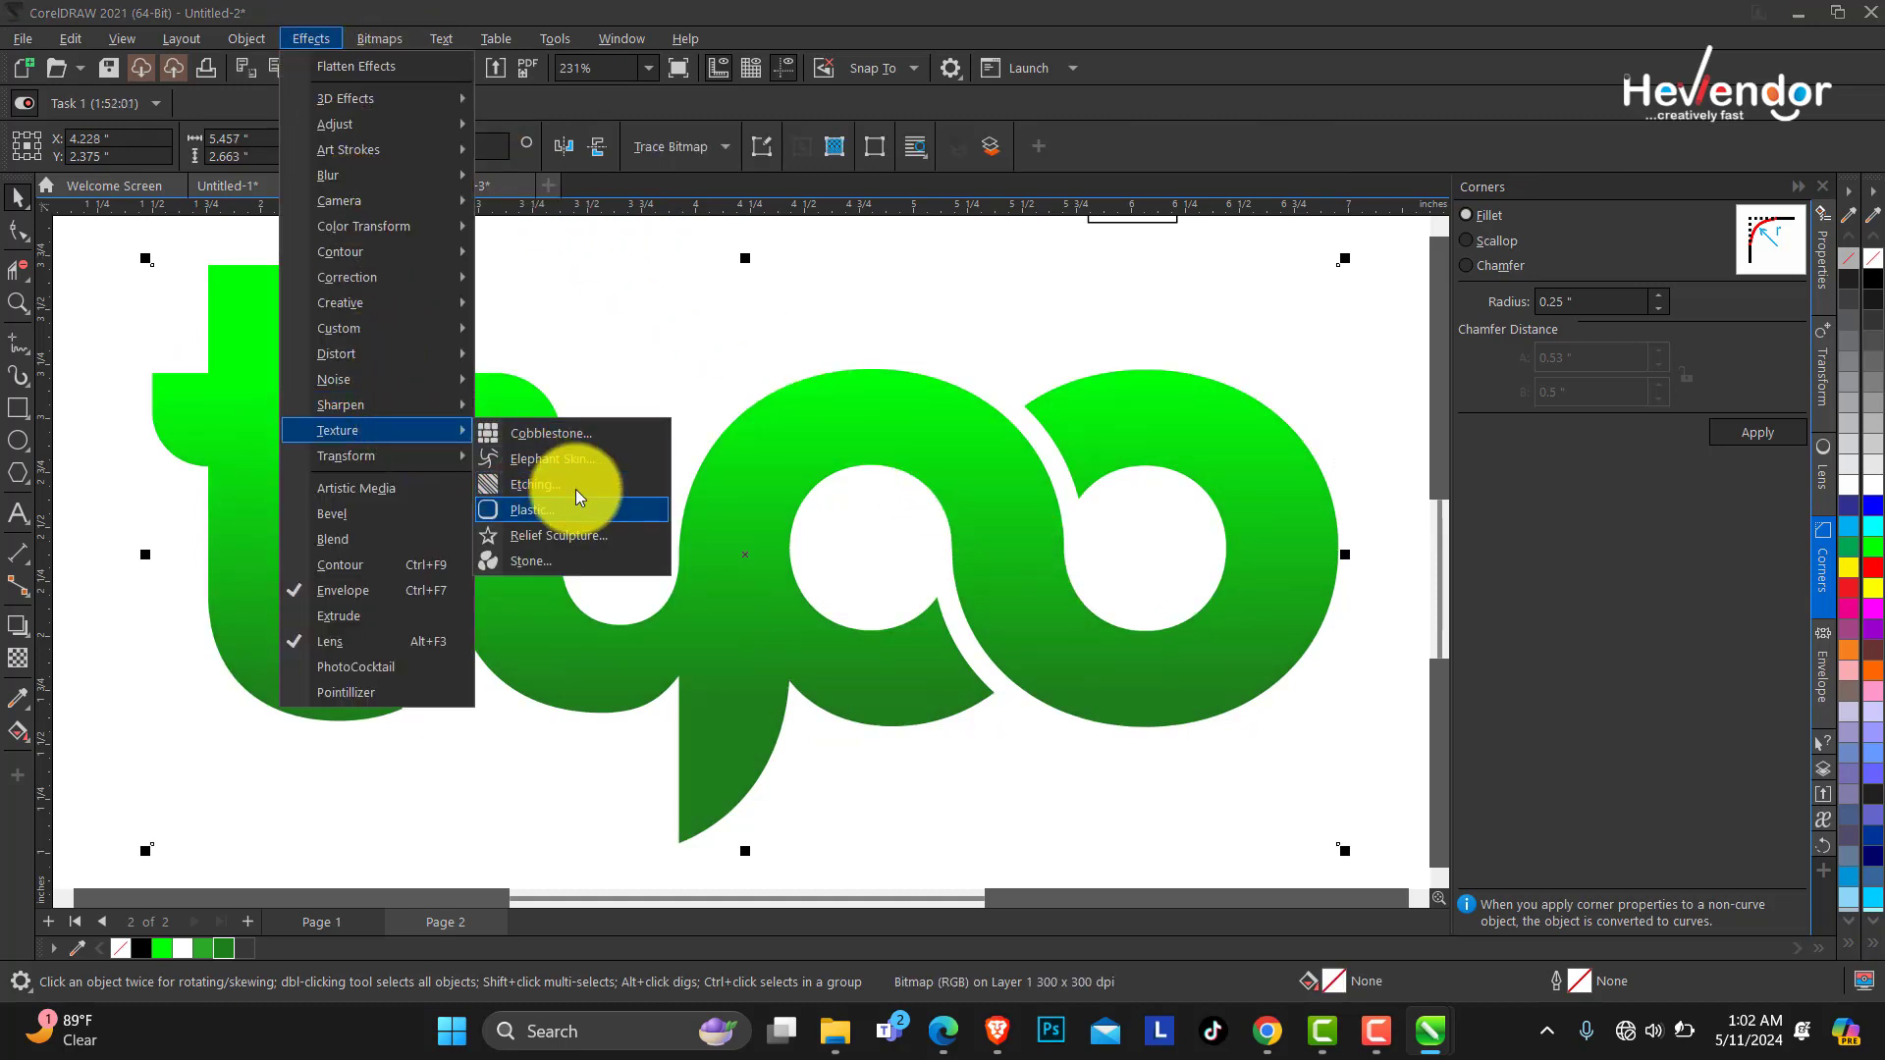
click(547, 382)
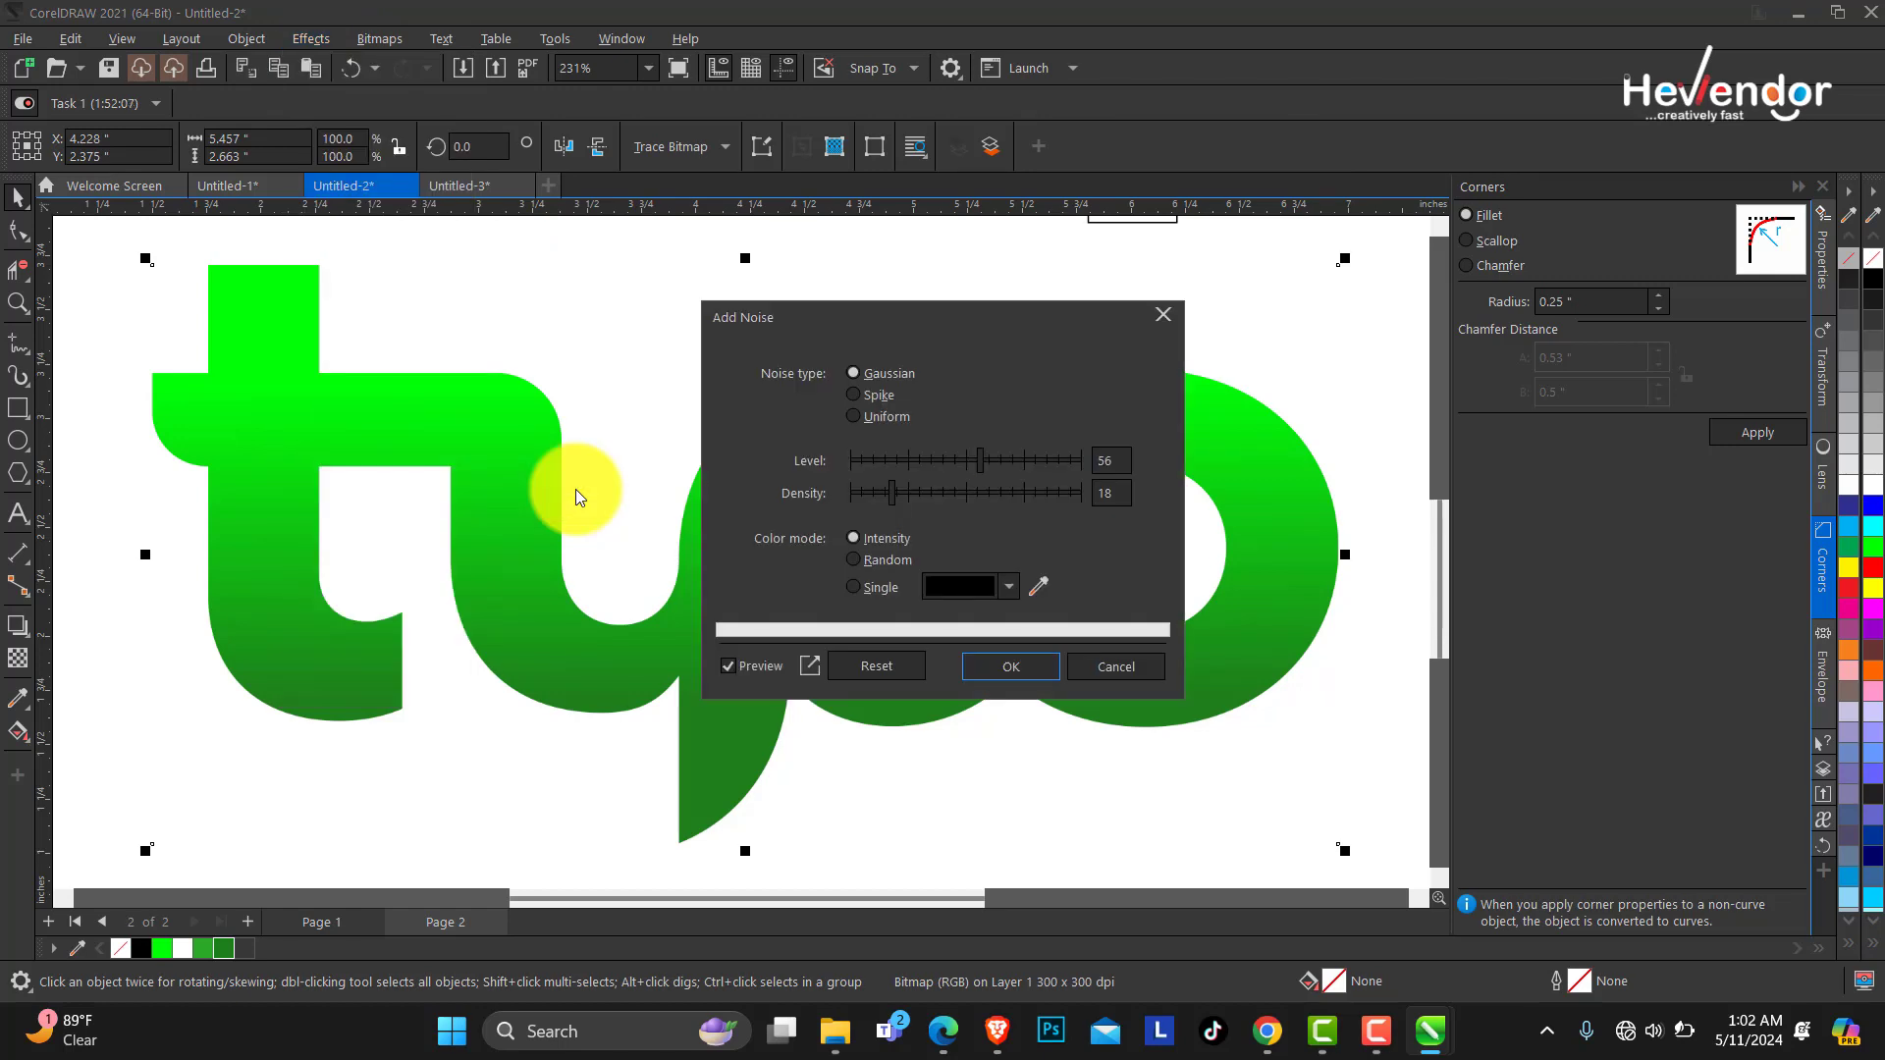
drag(943, 316, 1117, 276)
key(Return)
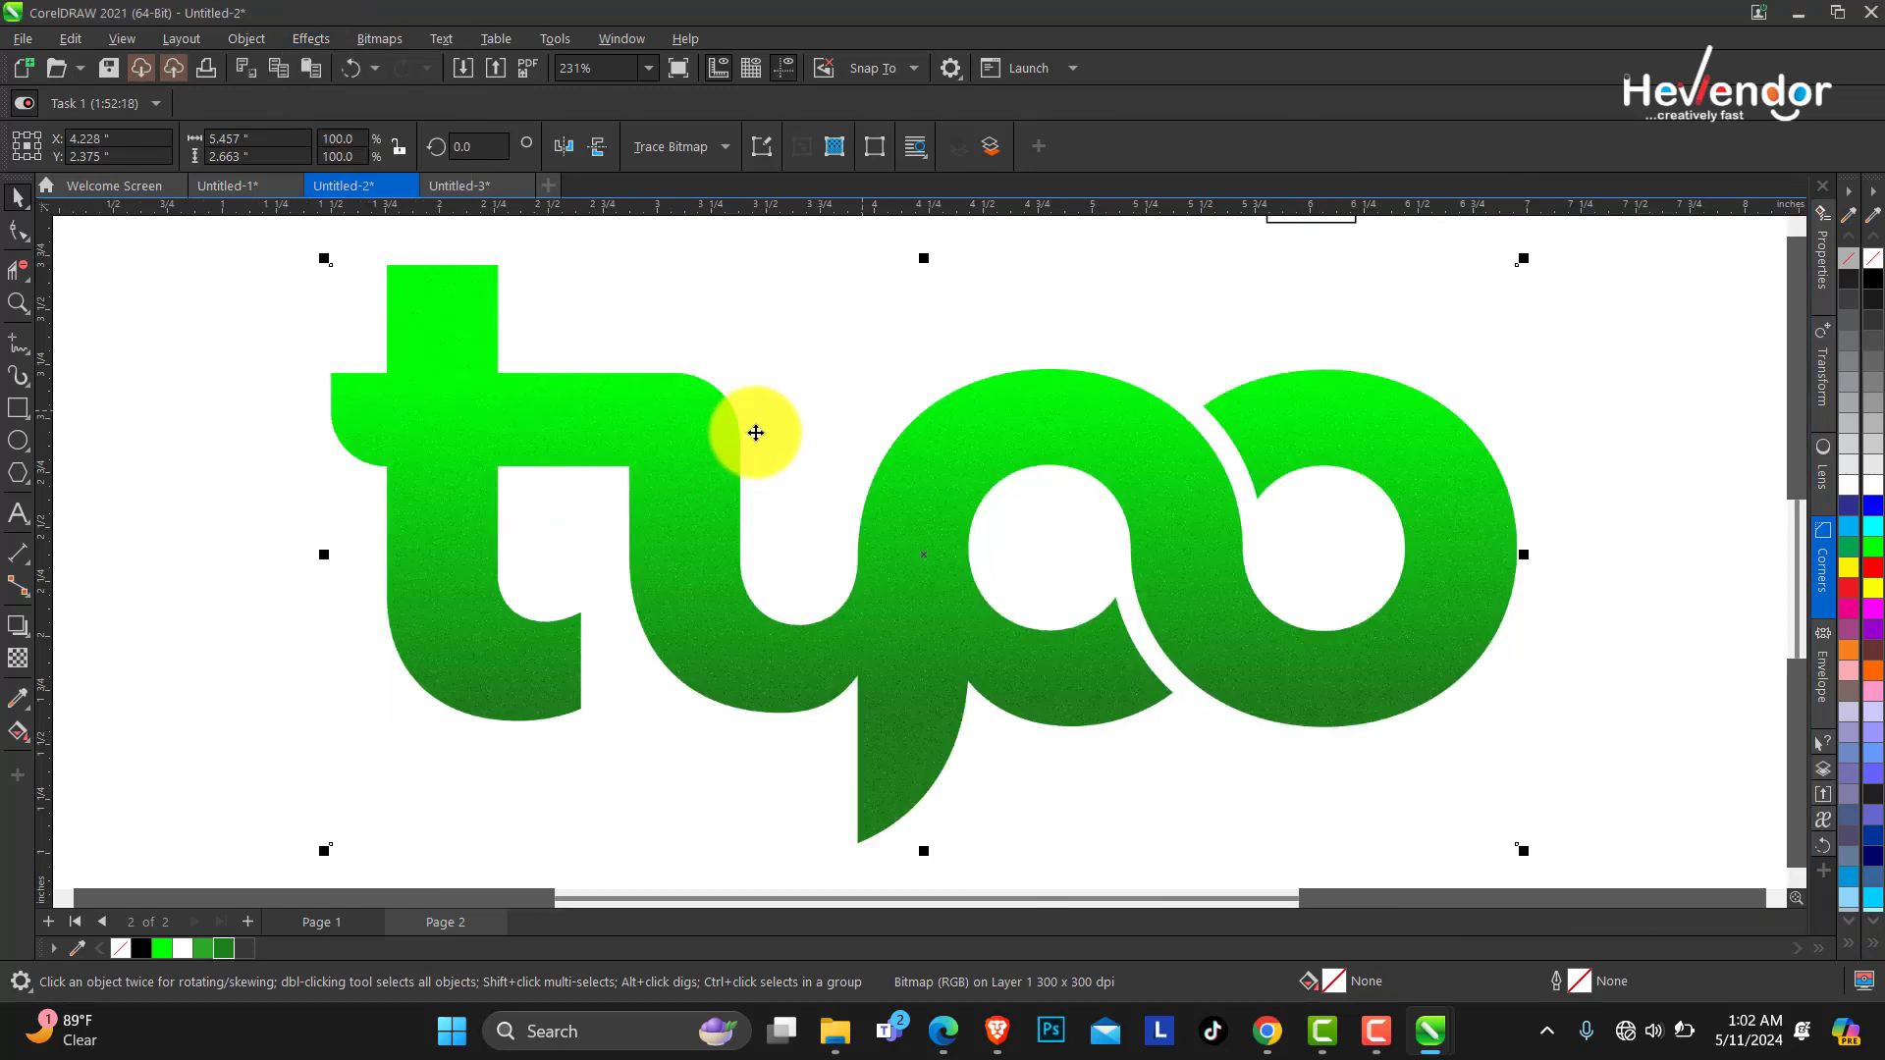
key(F3)
key(z)
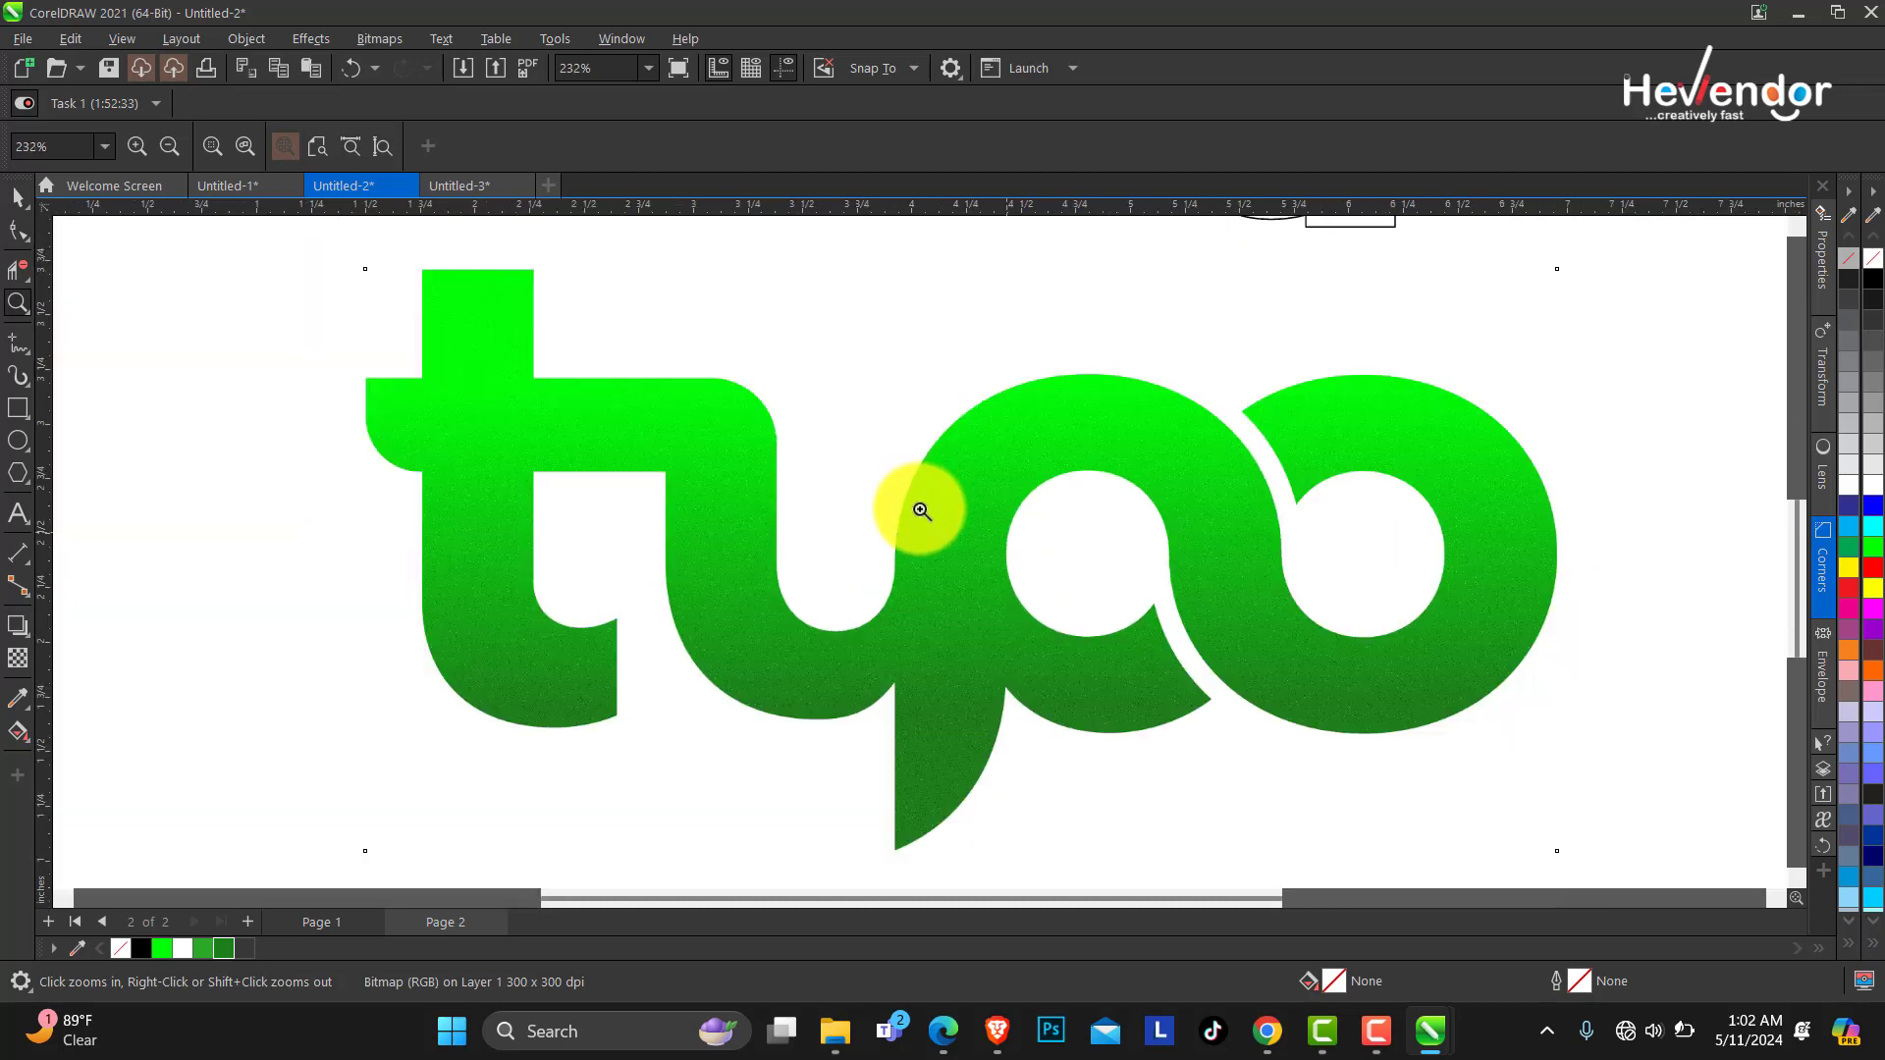
click(17, 232)
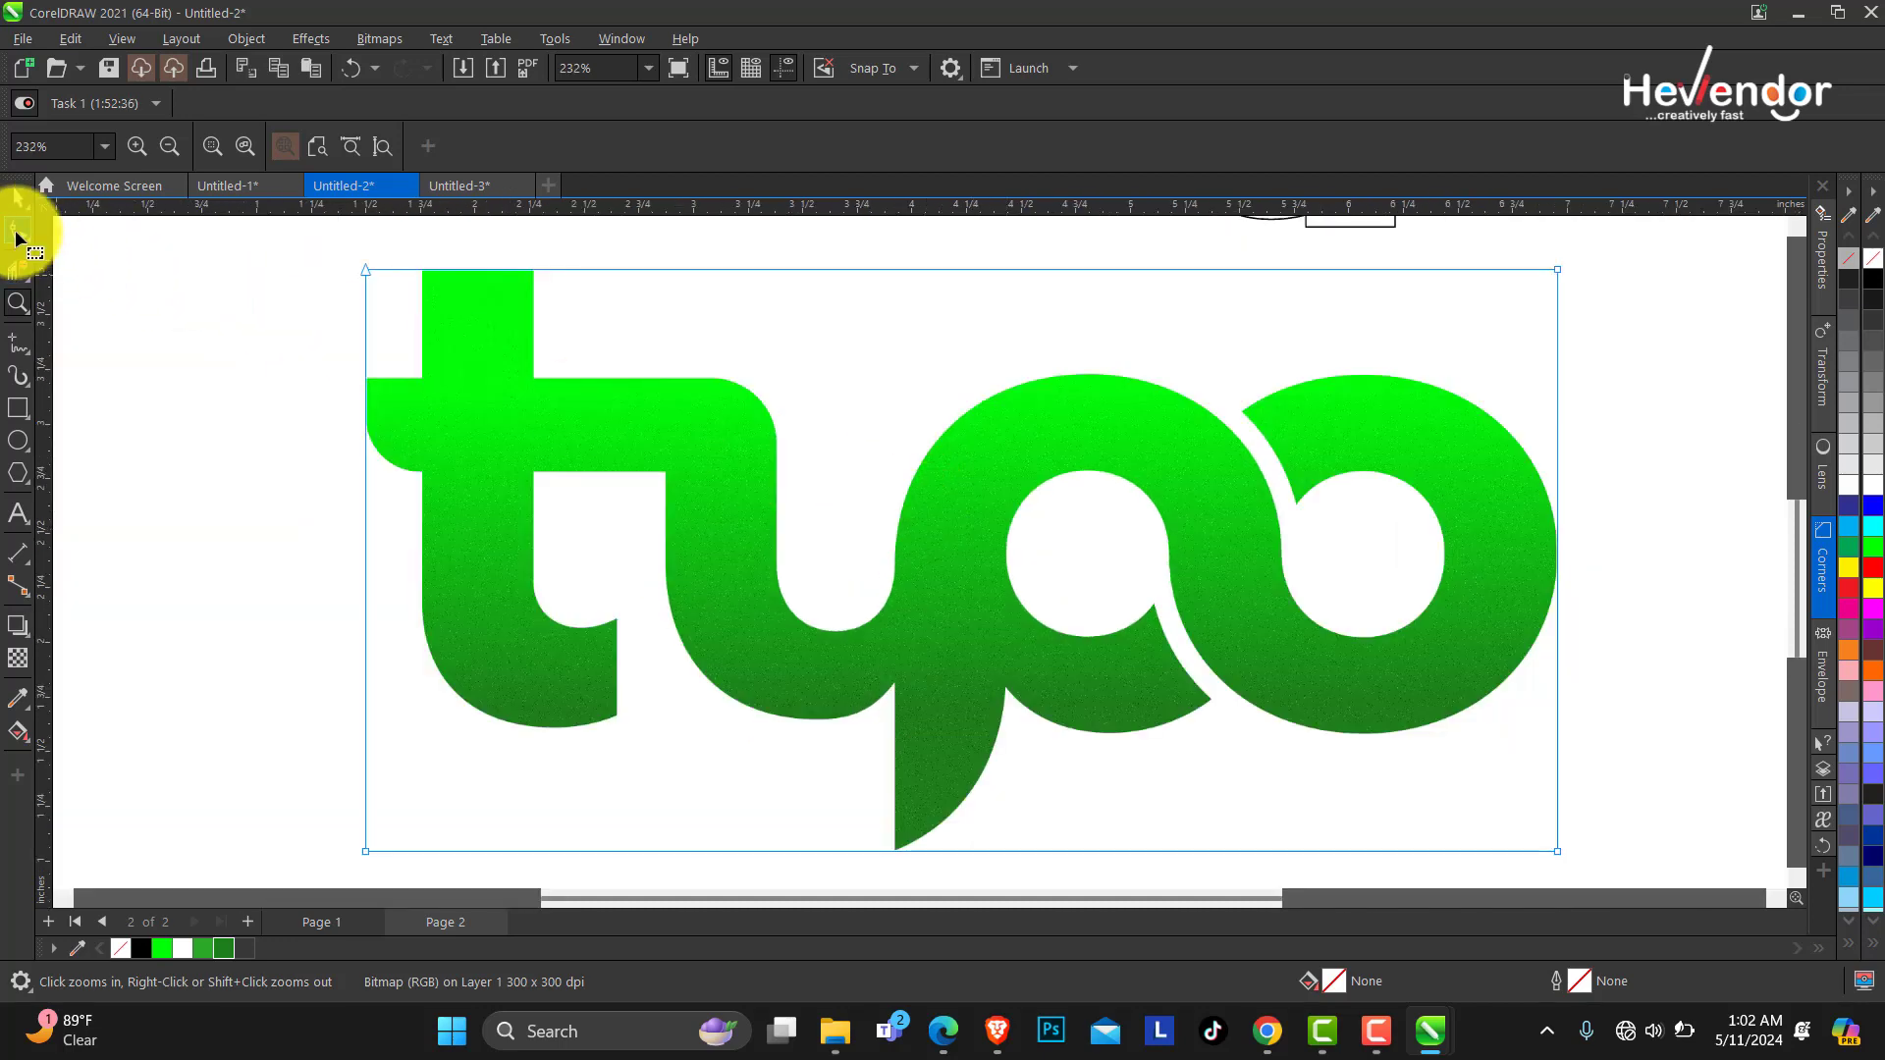
click(18, 202)
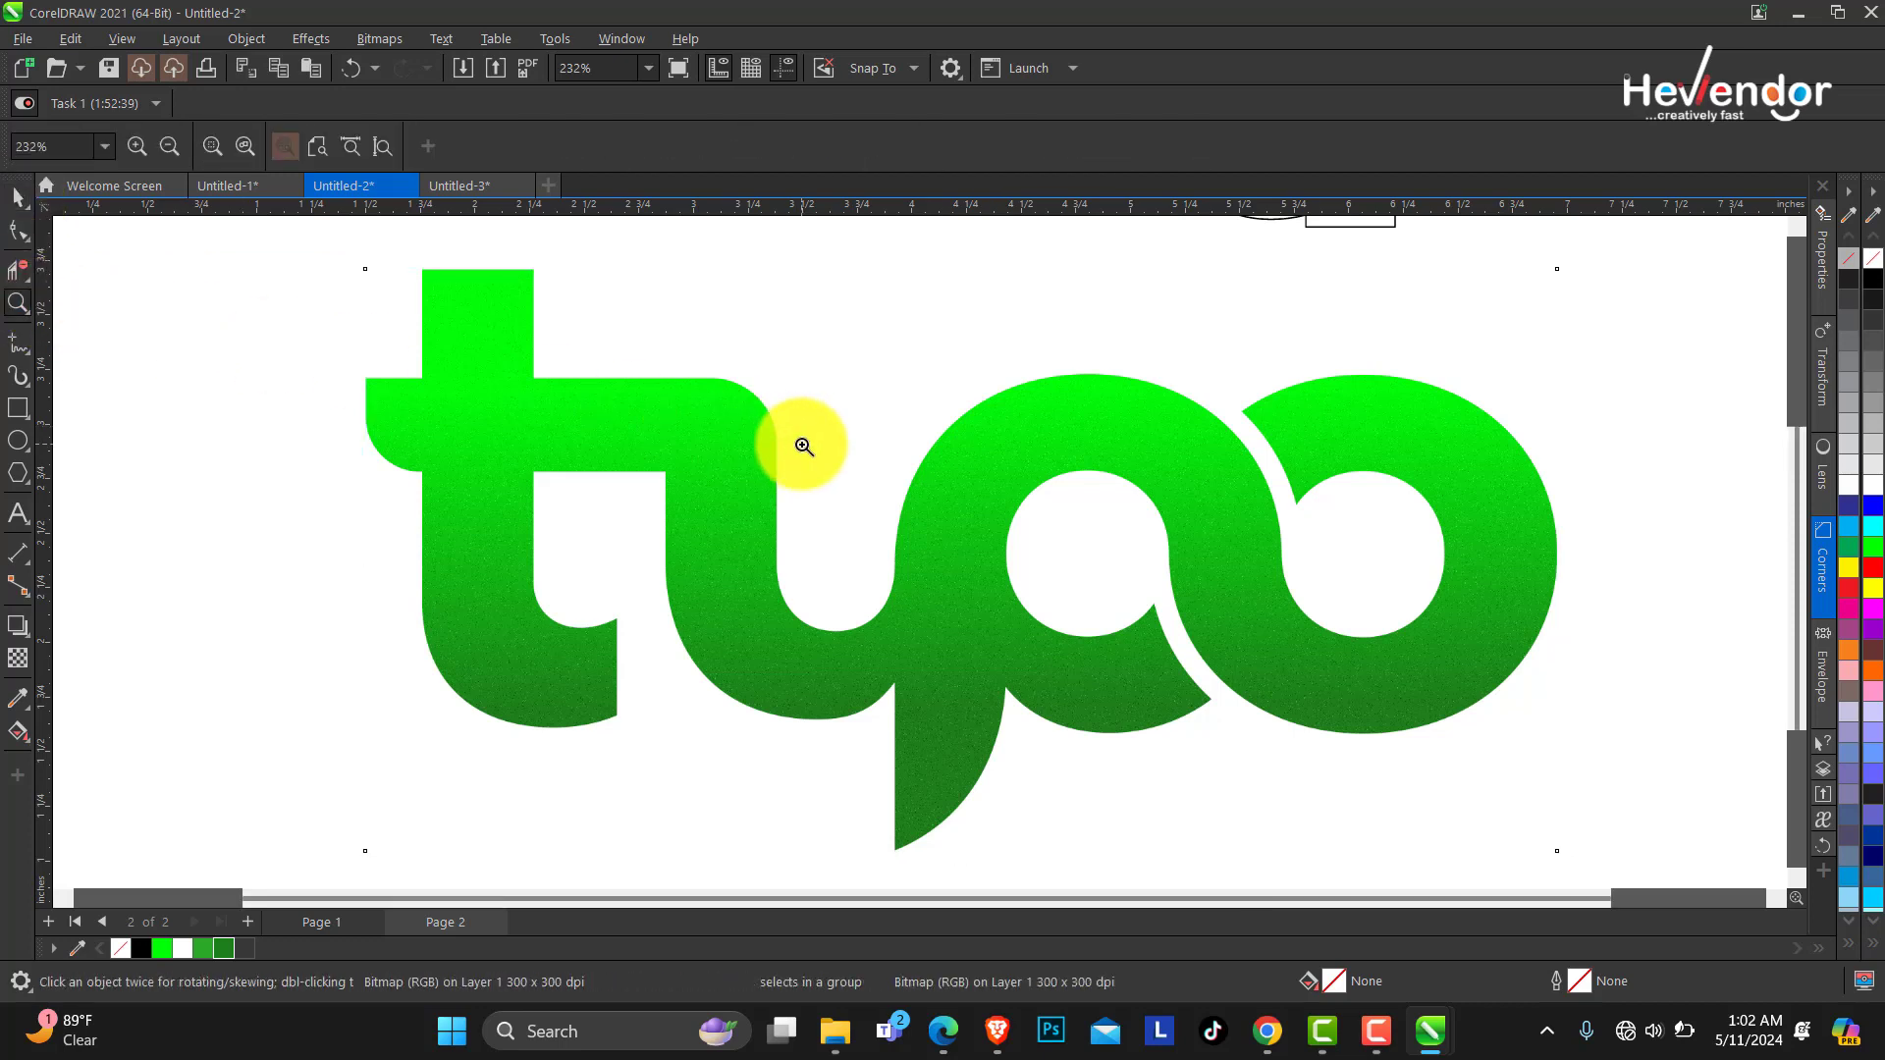